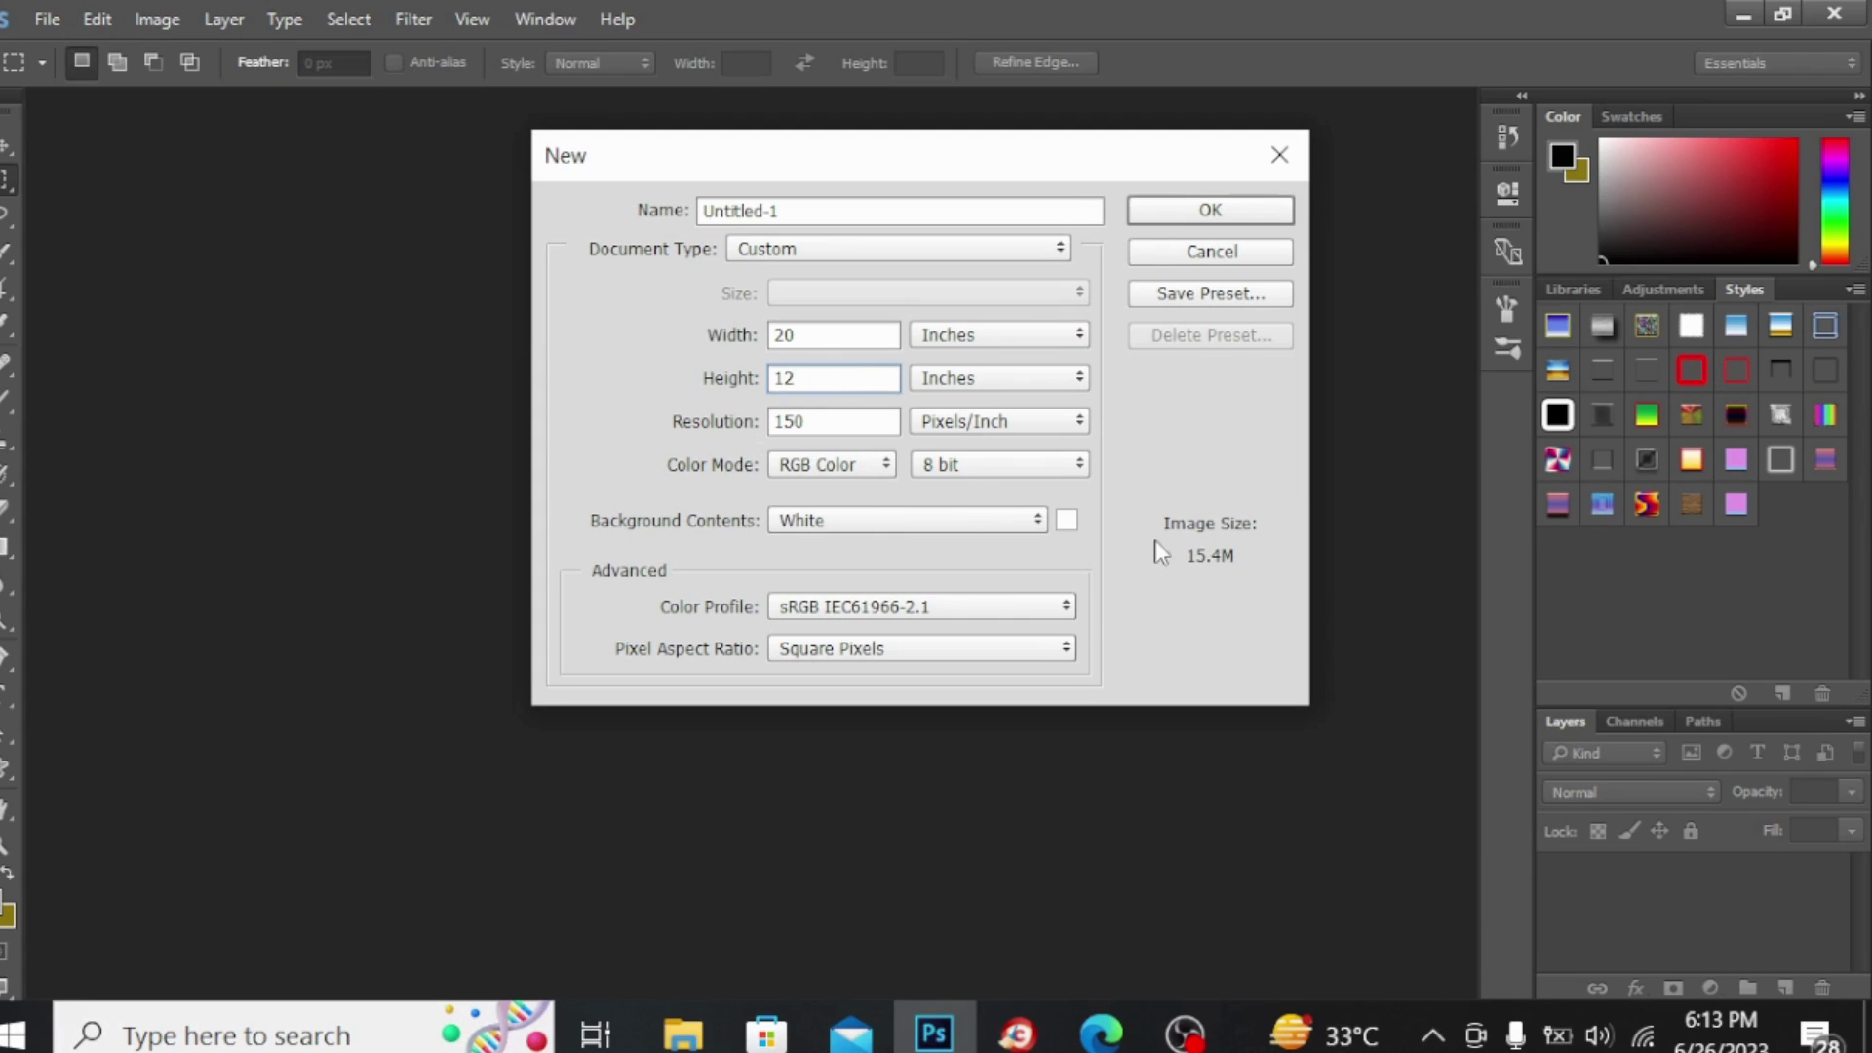
Create a custom document named Check, 20 by 12 inches at 150 pixels/inch, and close the layer style settings.
left_click(985, 251)
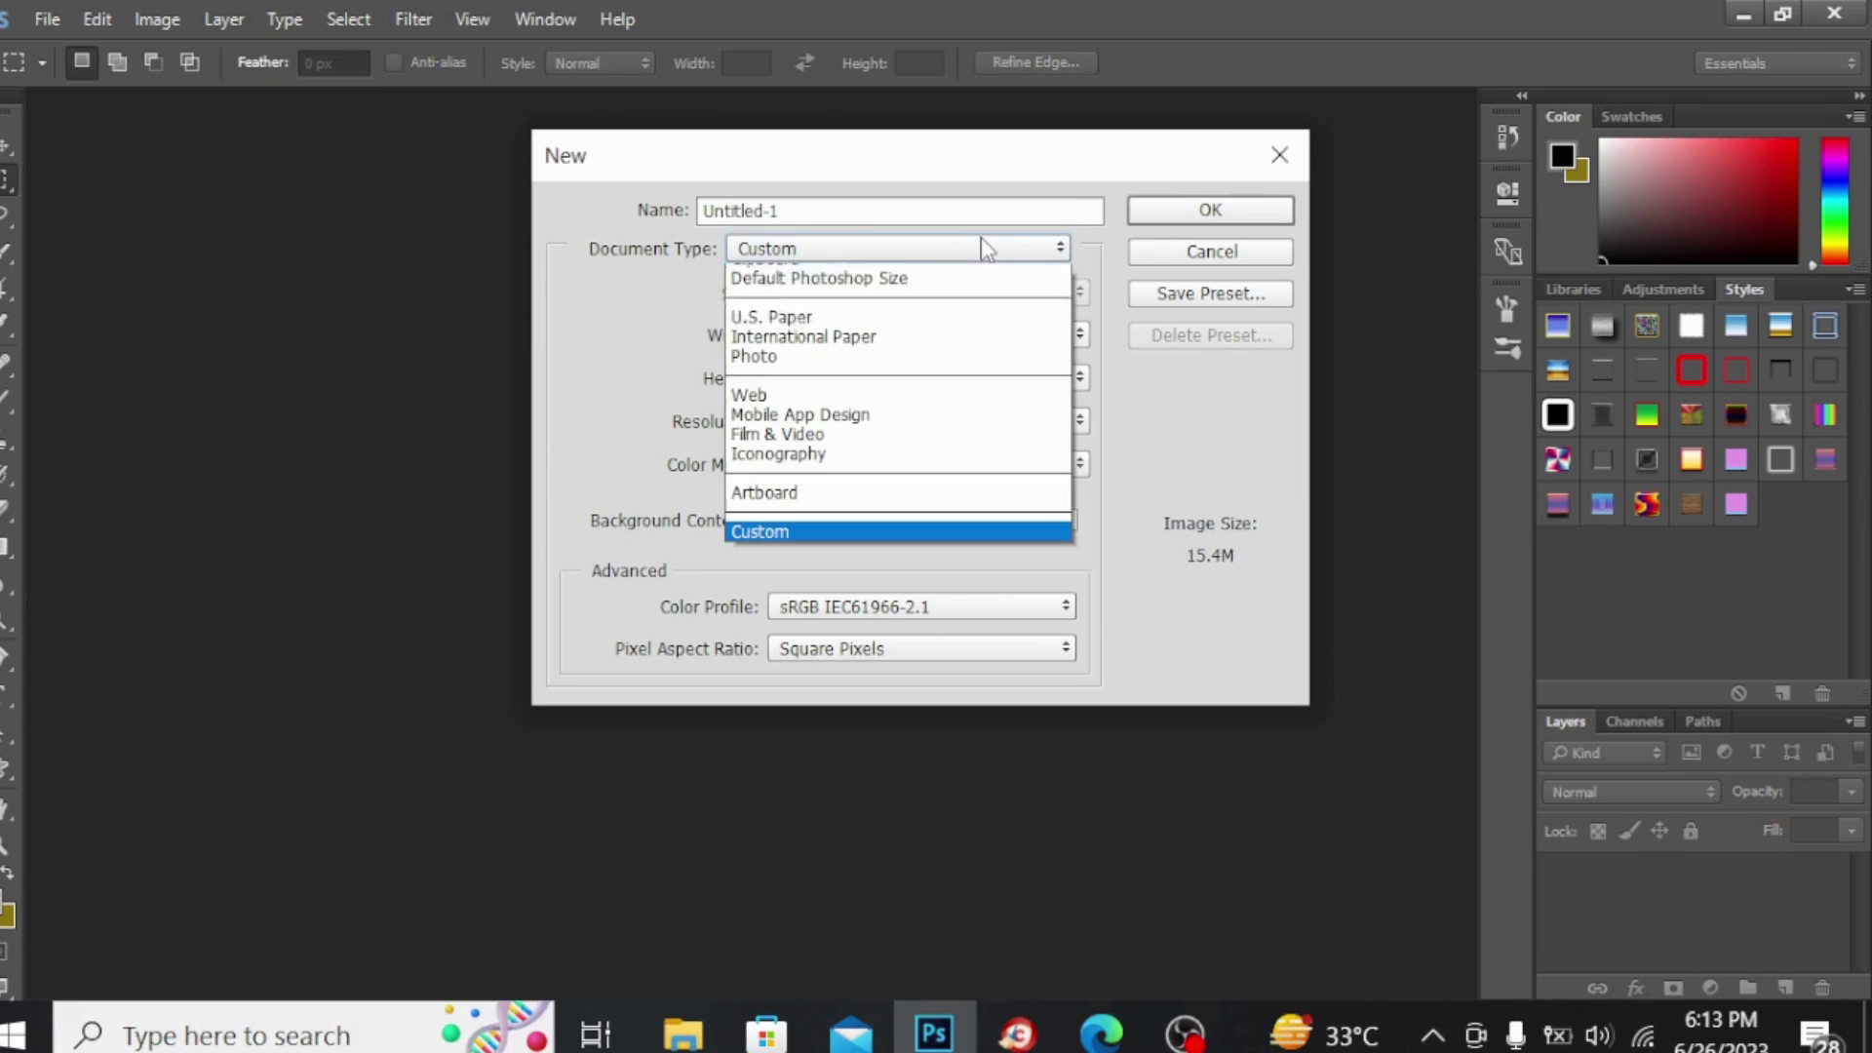
left_click(983, 244)
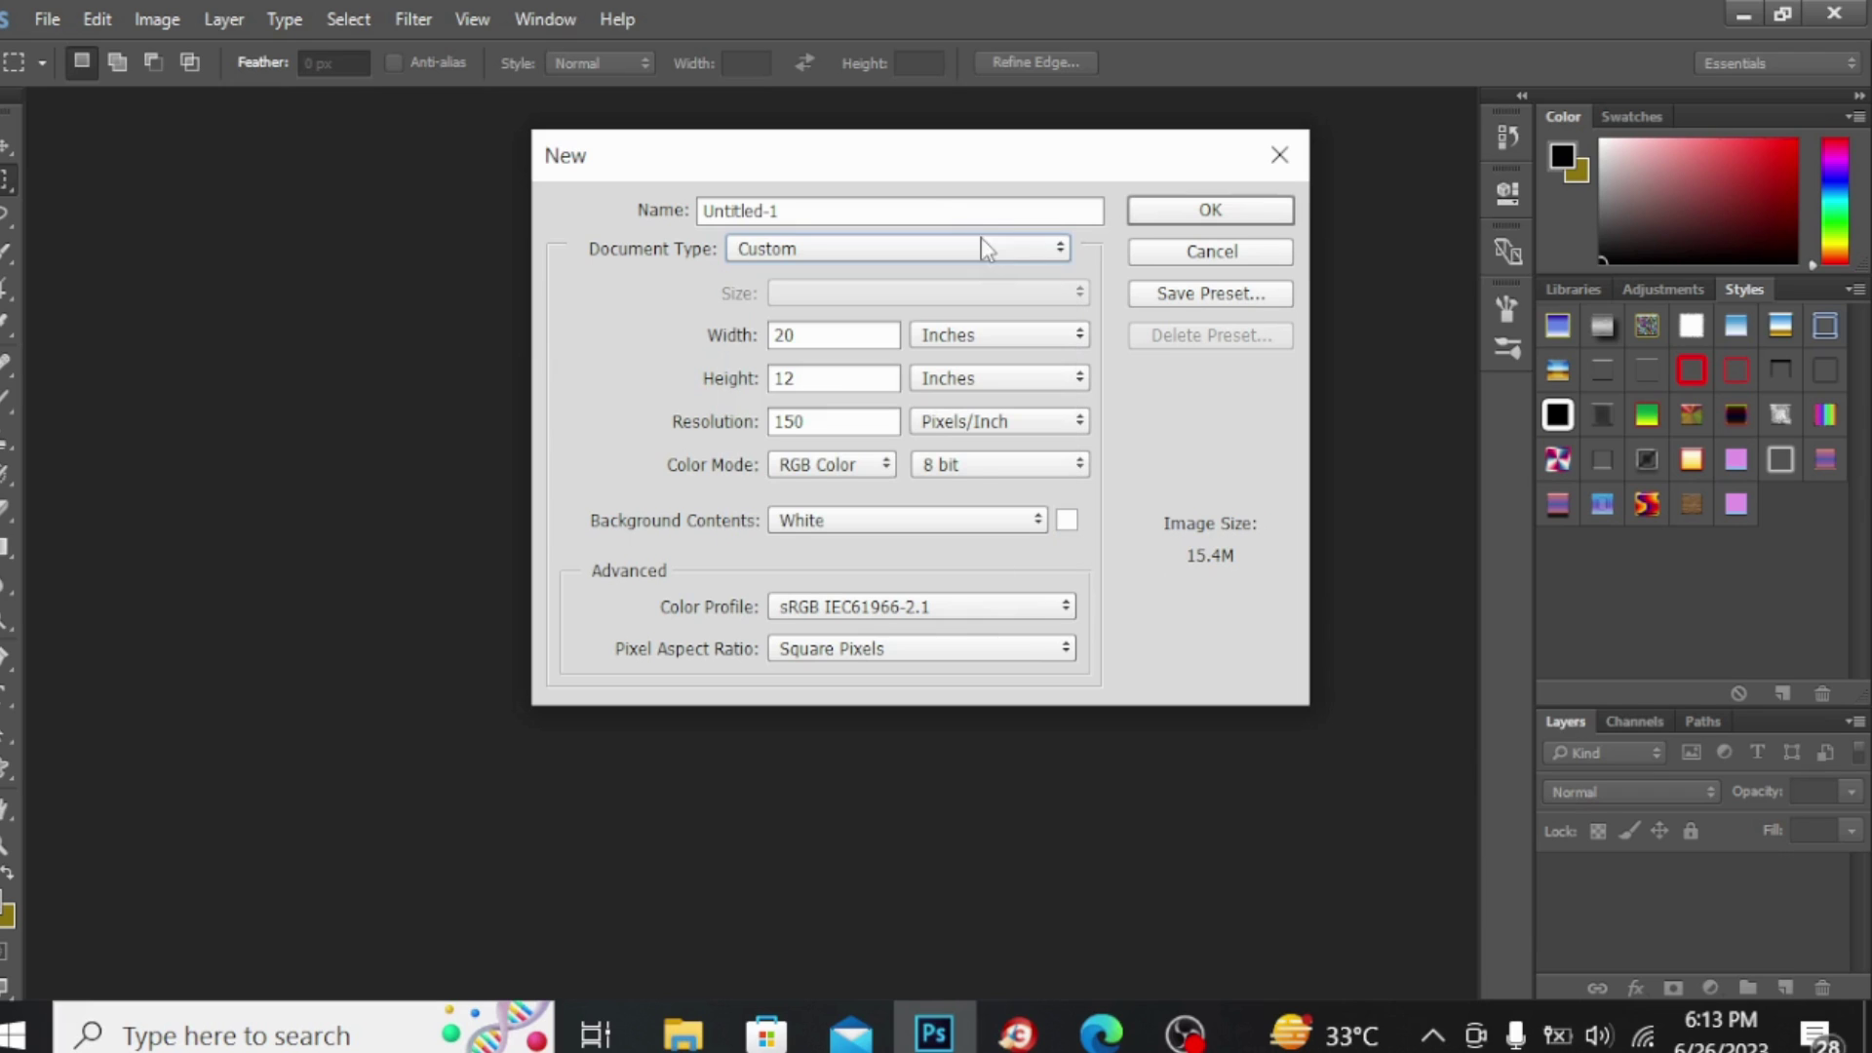
left_click(915, 210)
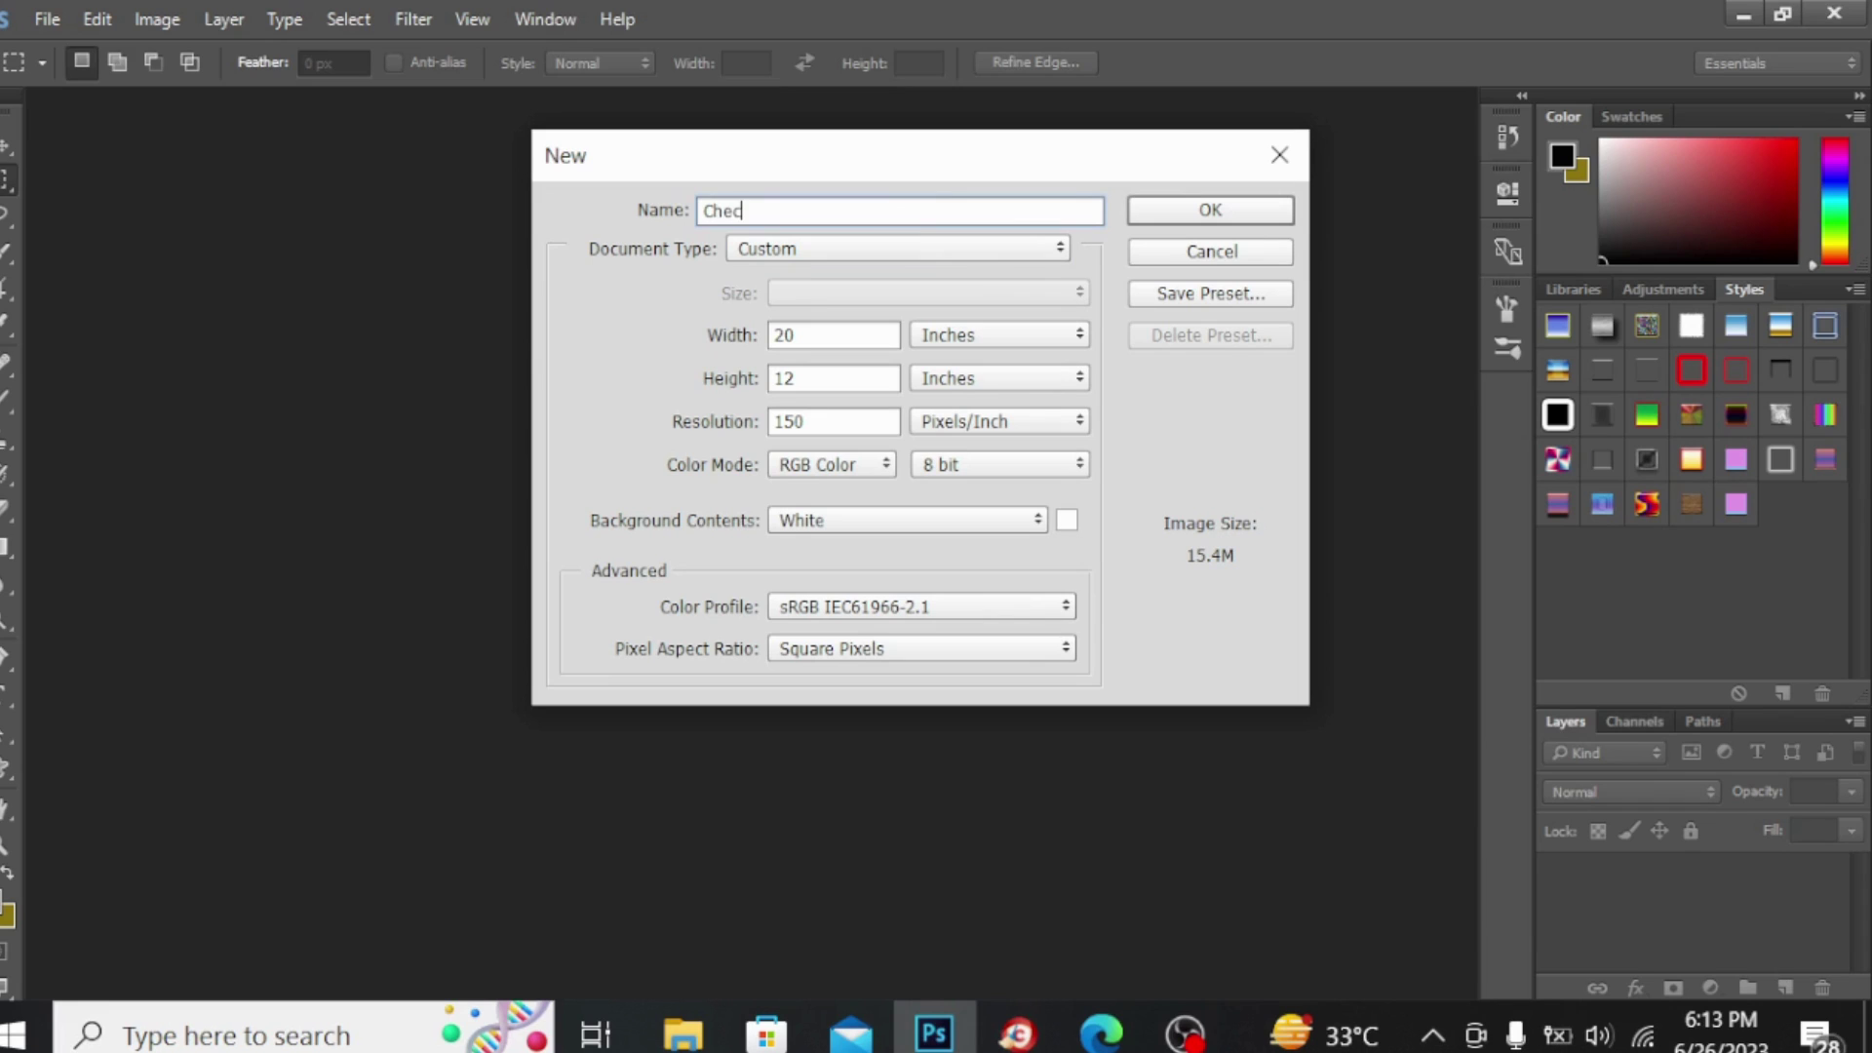
left_click(1209, 209)
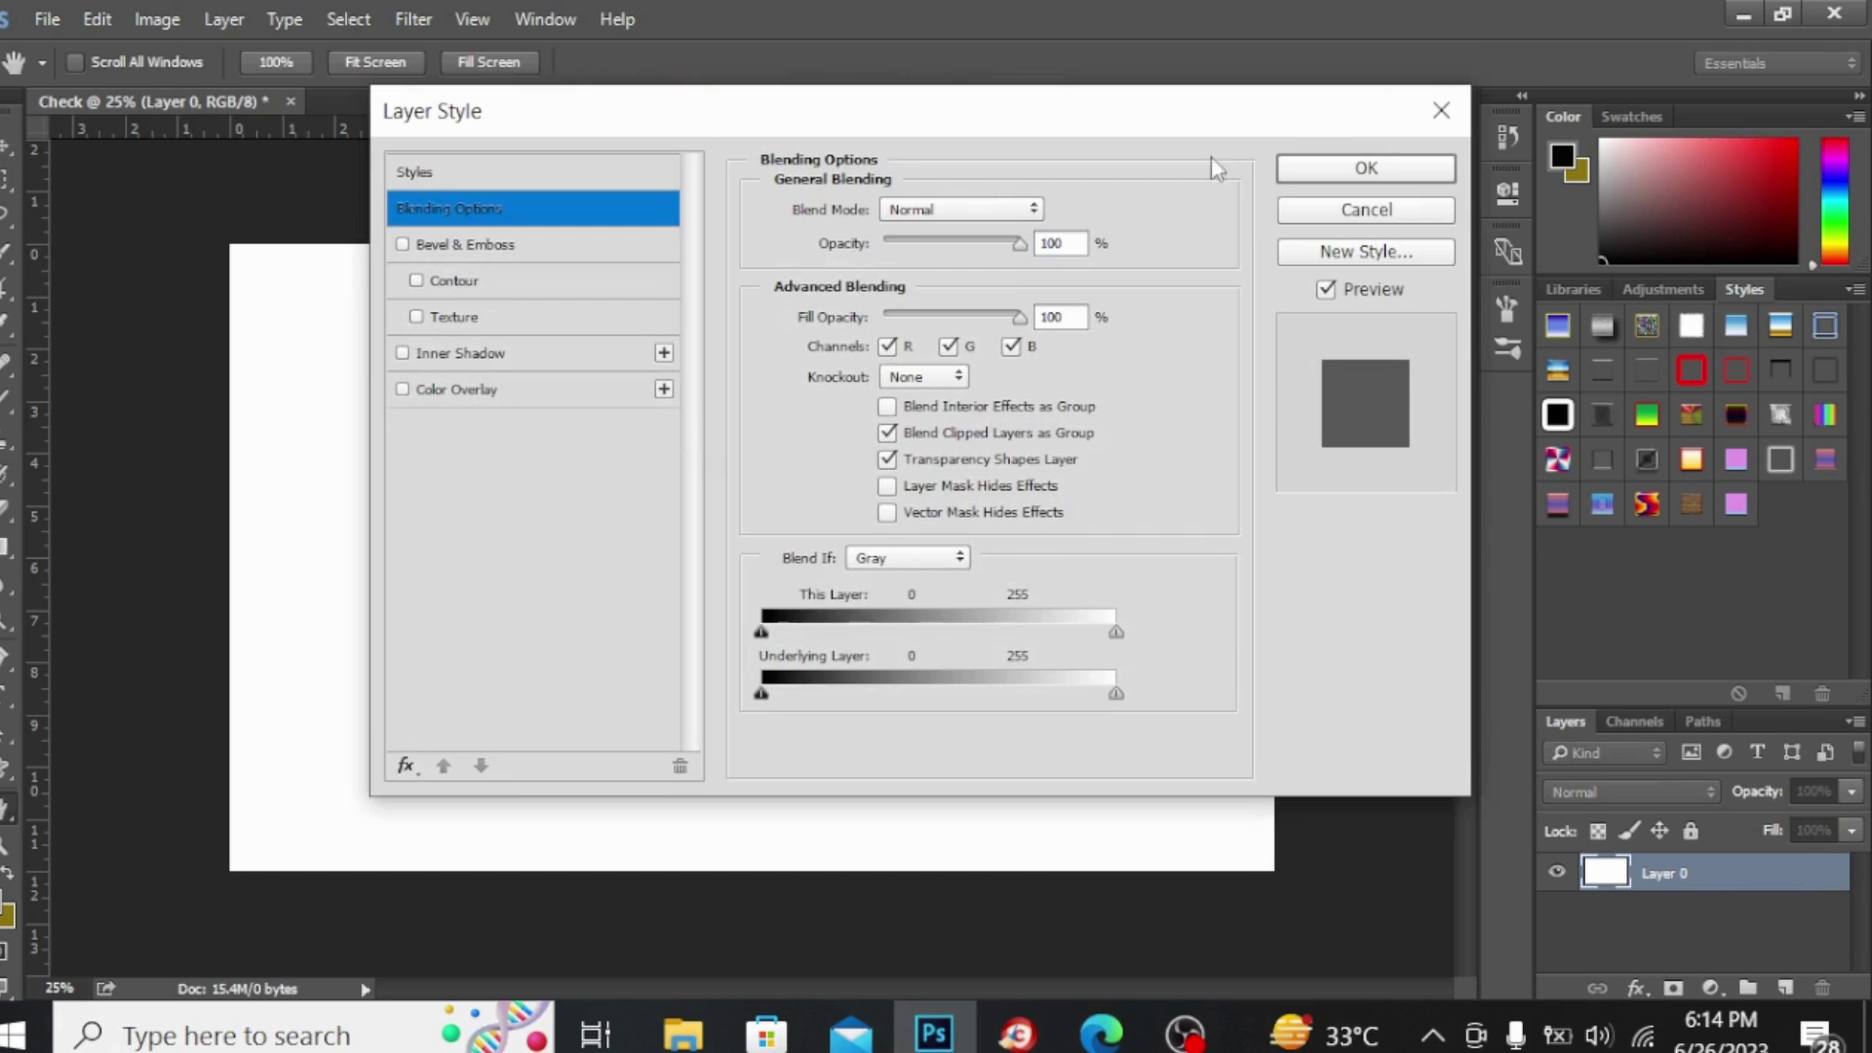
left_click(1439, 111)
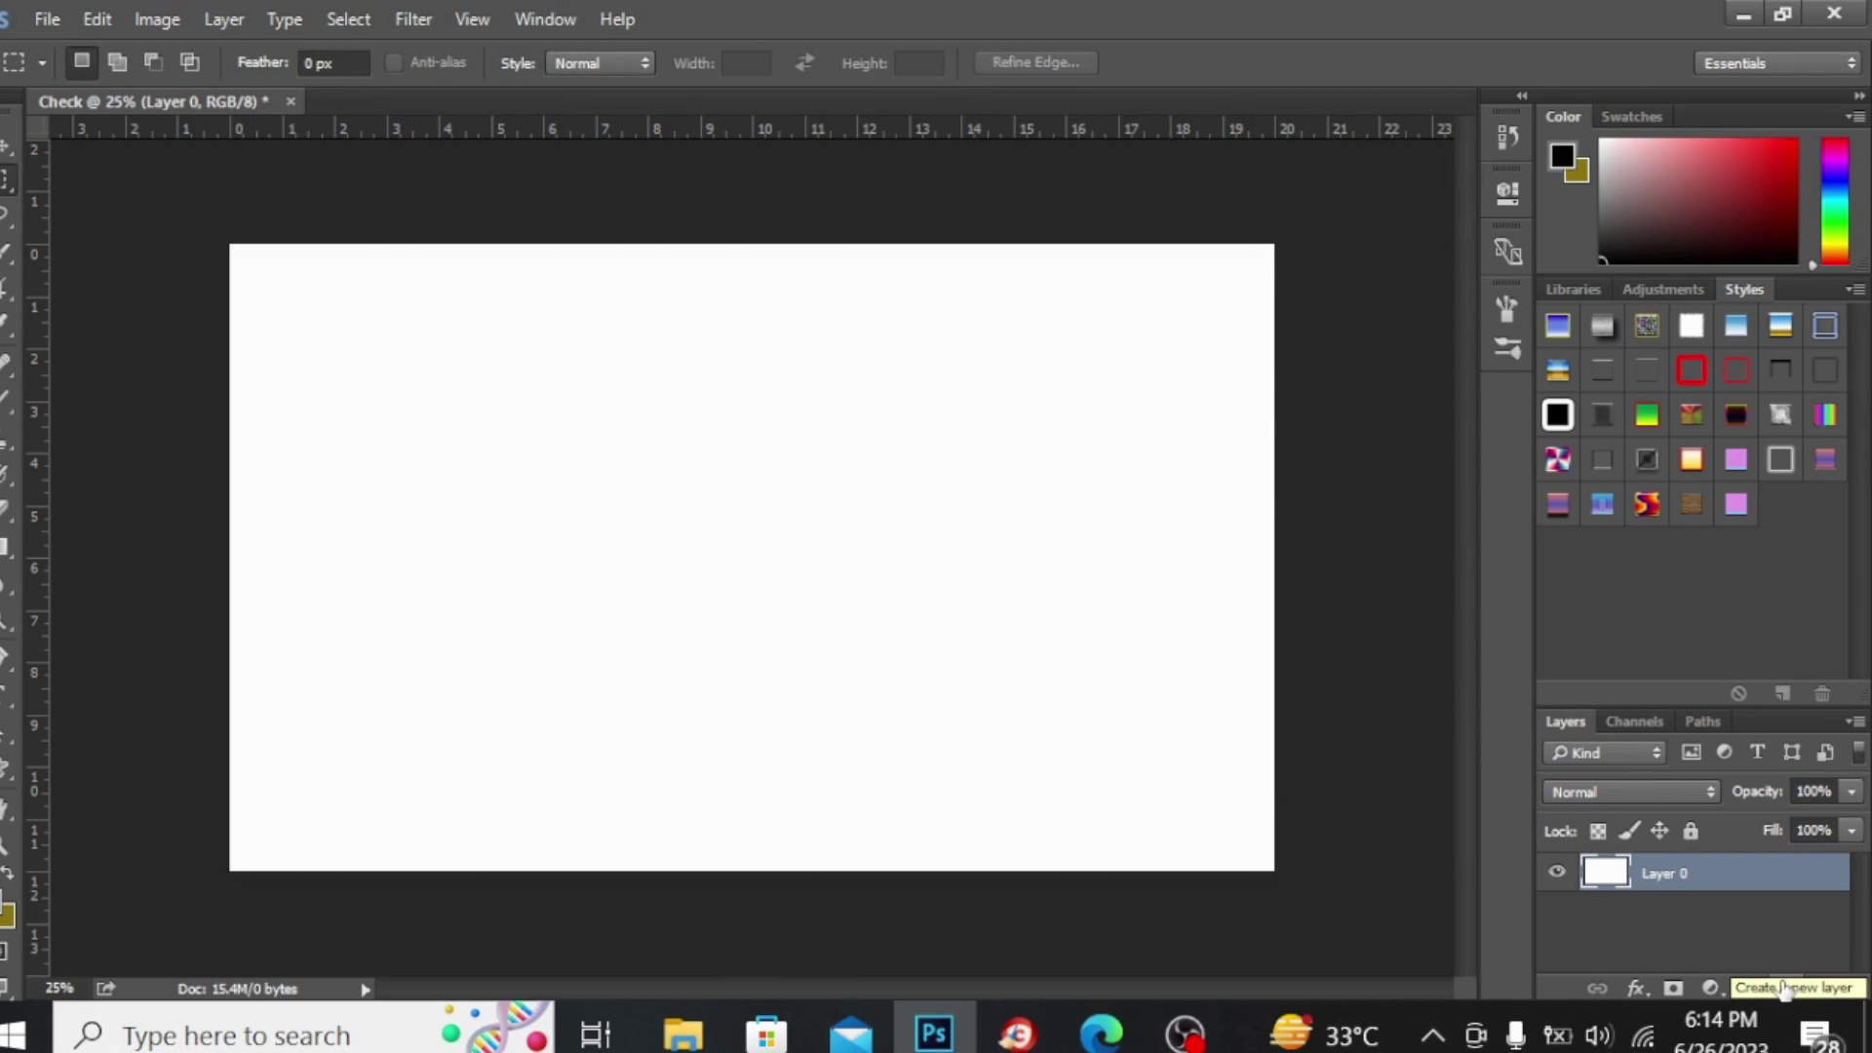
Add a new layer above the white background layer and activate the Rectangular Marquee tool.
left_click(1783, 988)
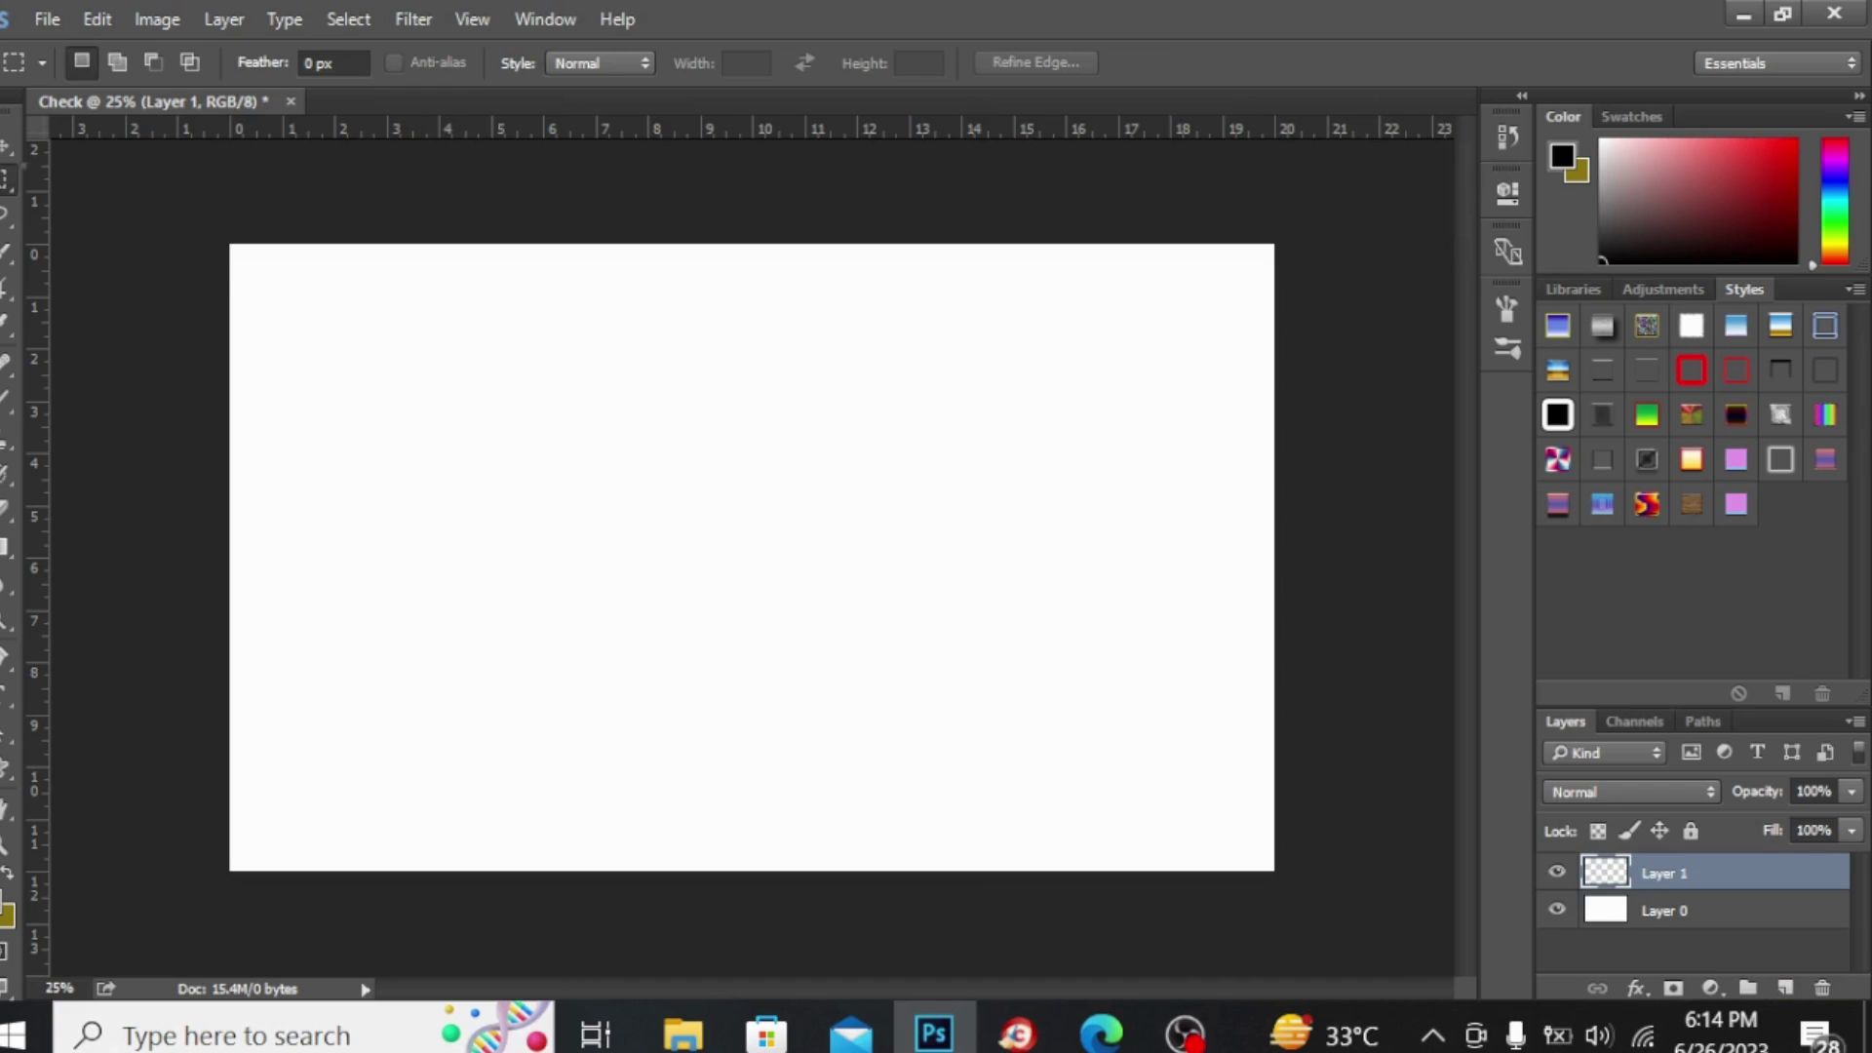
right_click(6, 179)
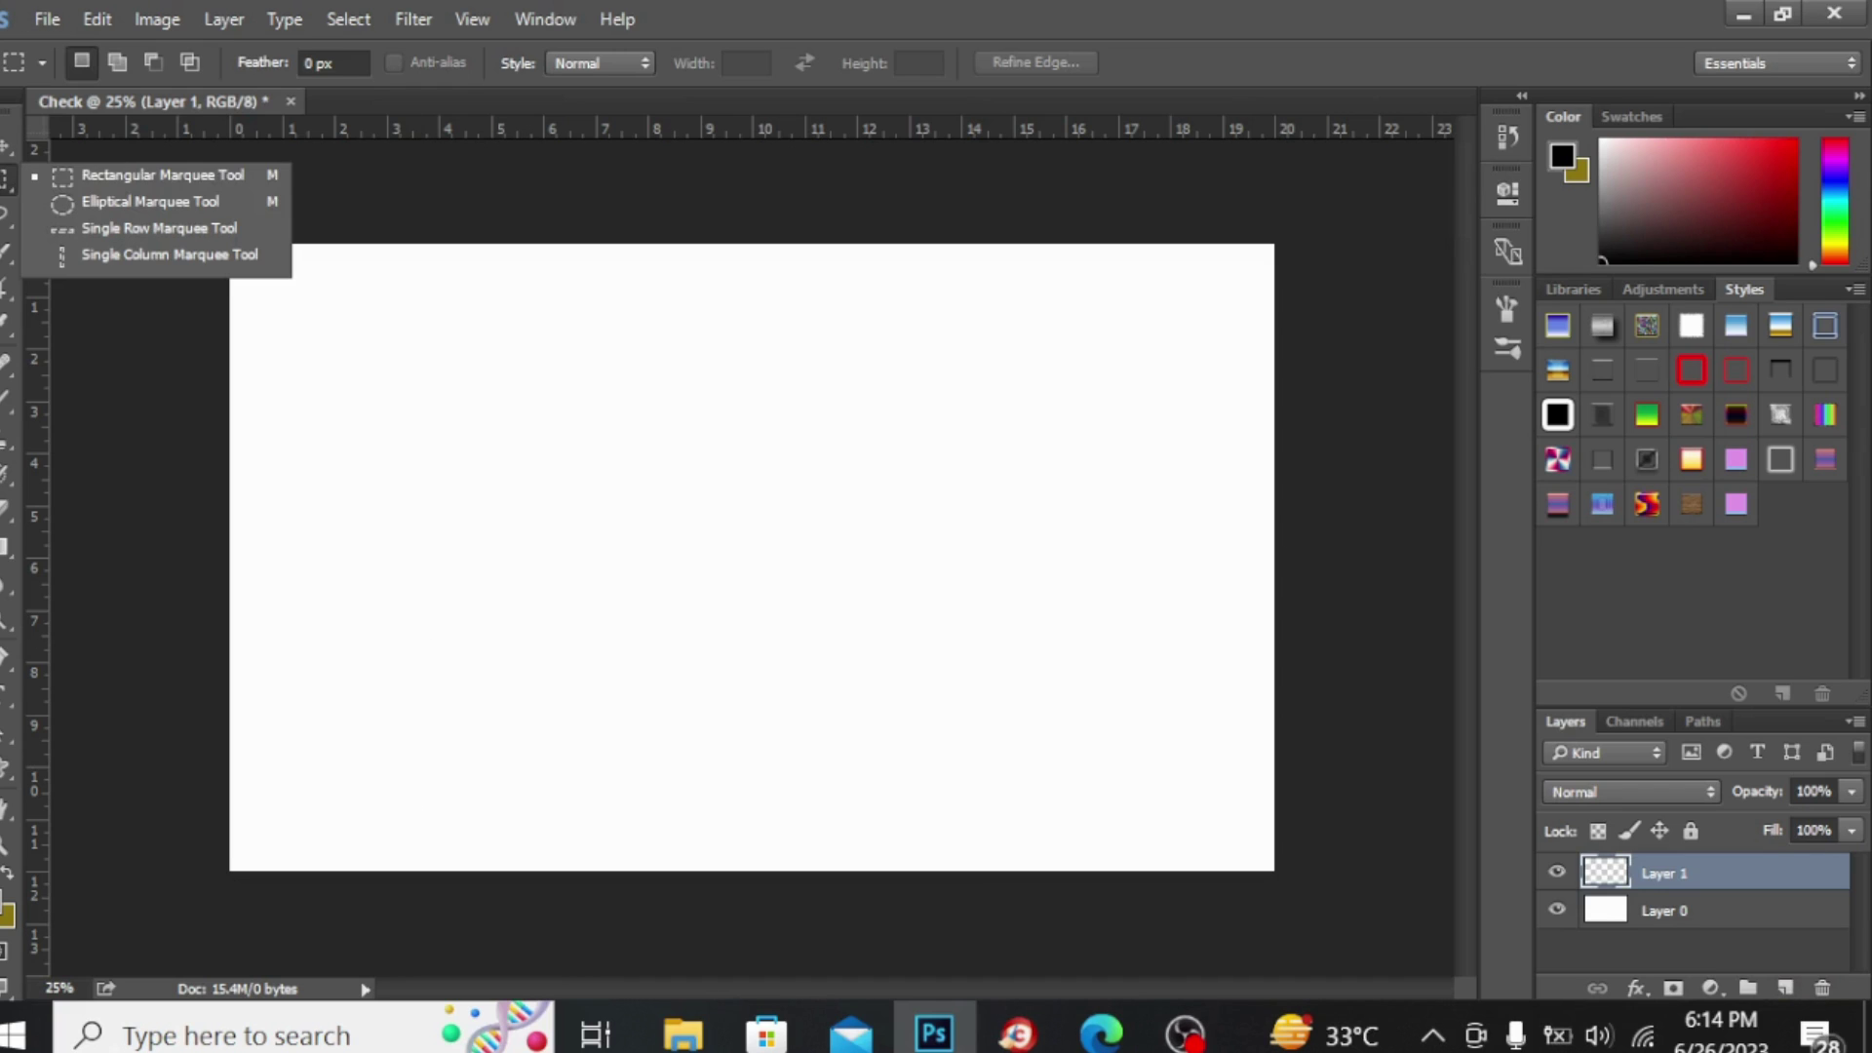
left_click(66, 179)
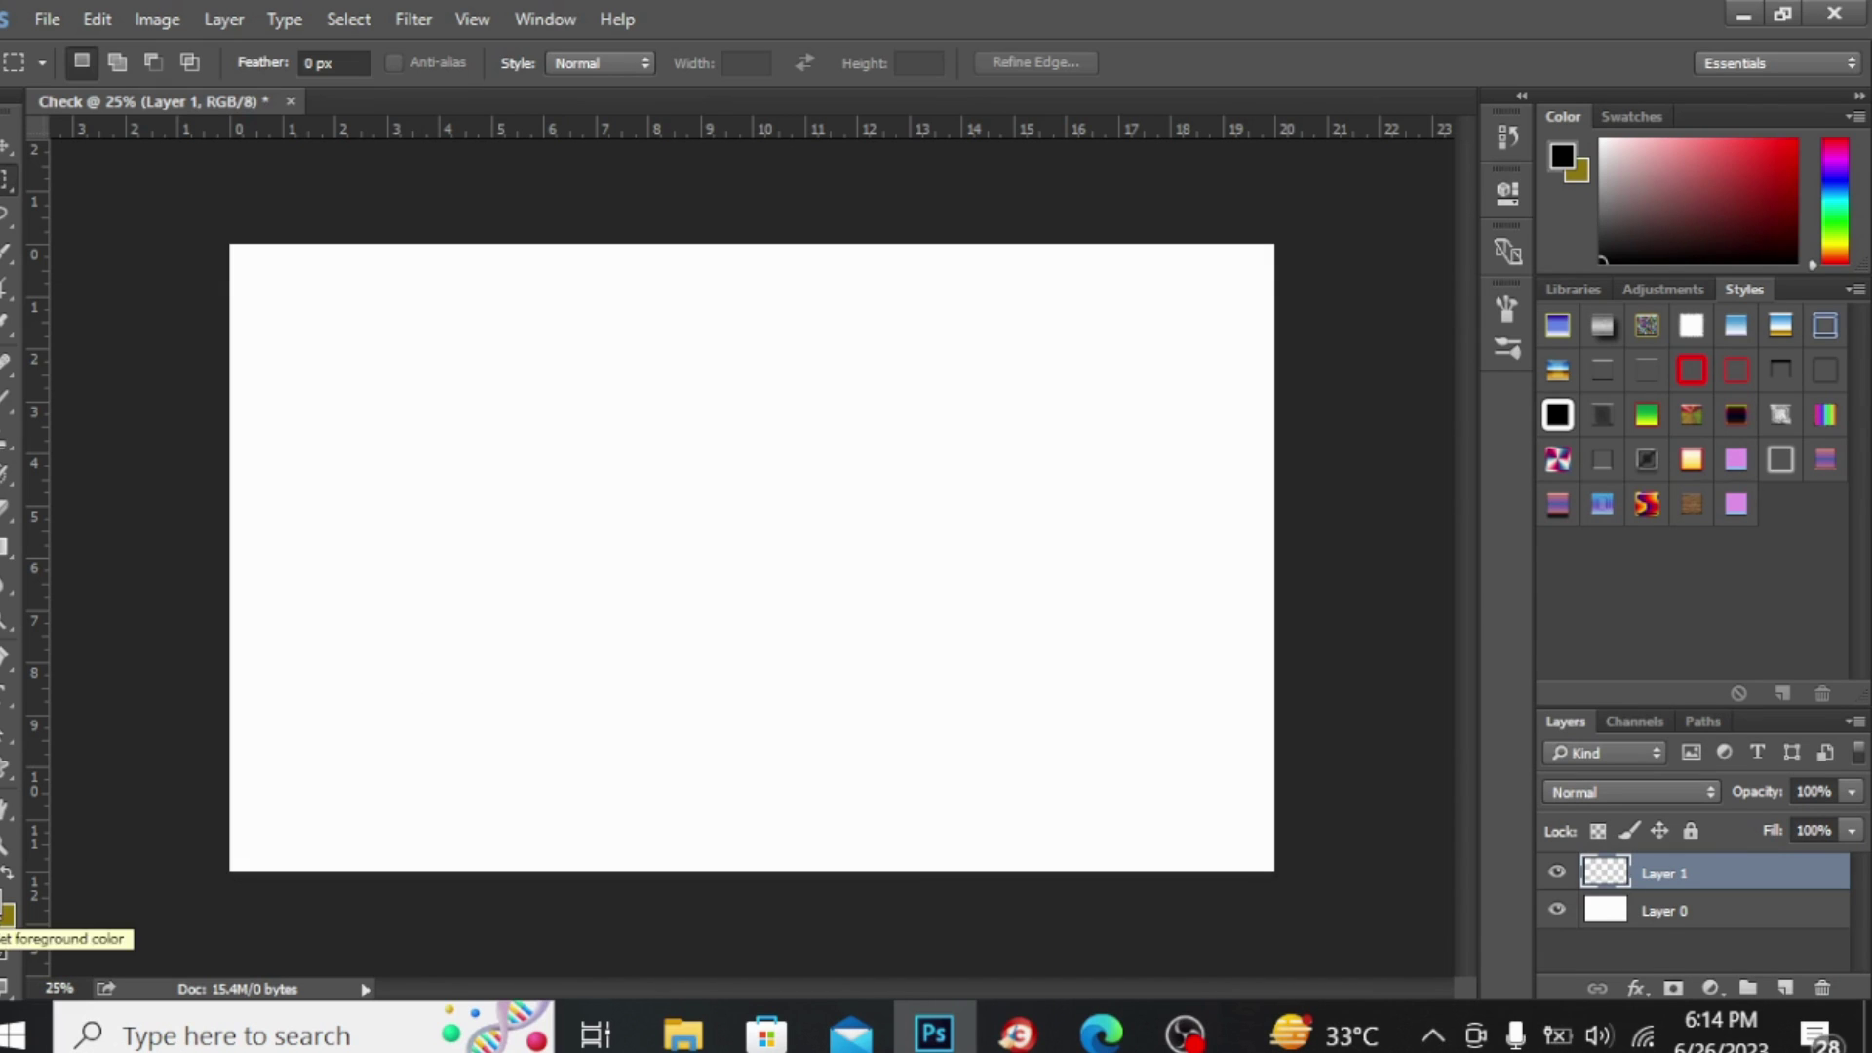
Fill a full-height vertical strip about 0.5 inch wide near the canvas's left edge with green #0dd65d.
left_click(7, 913)
left_click(1379, 363)
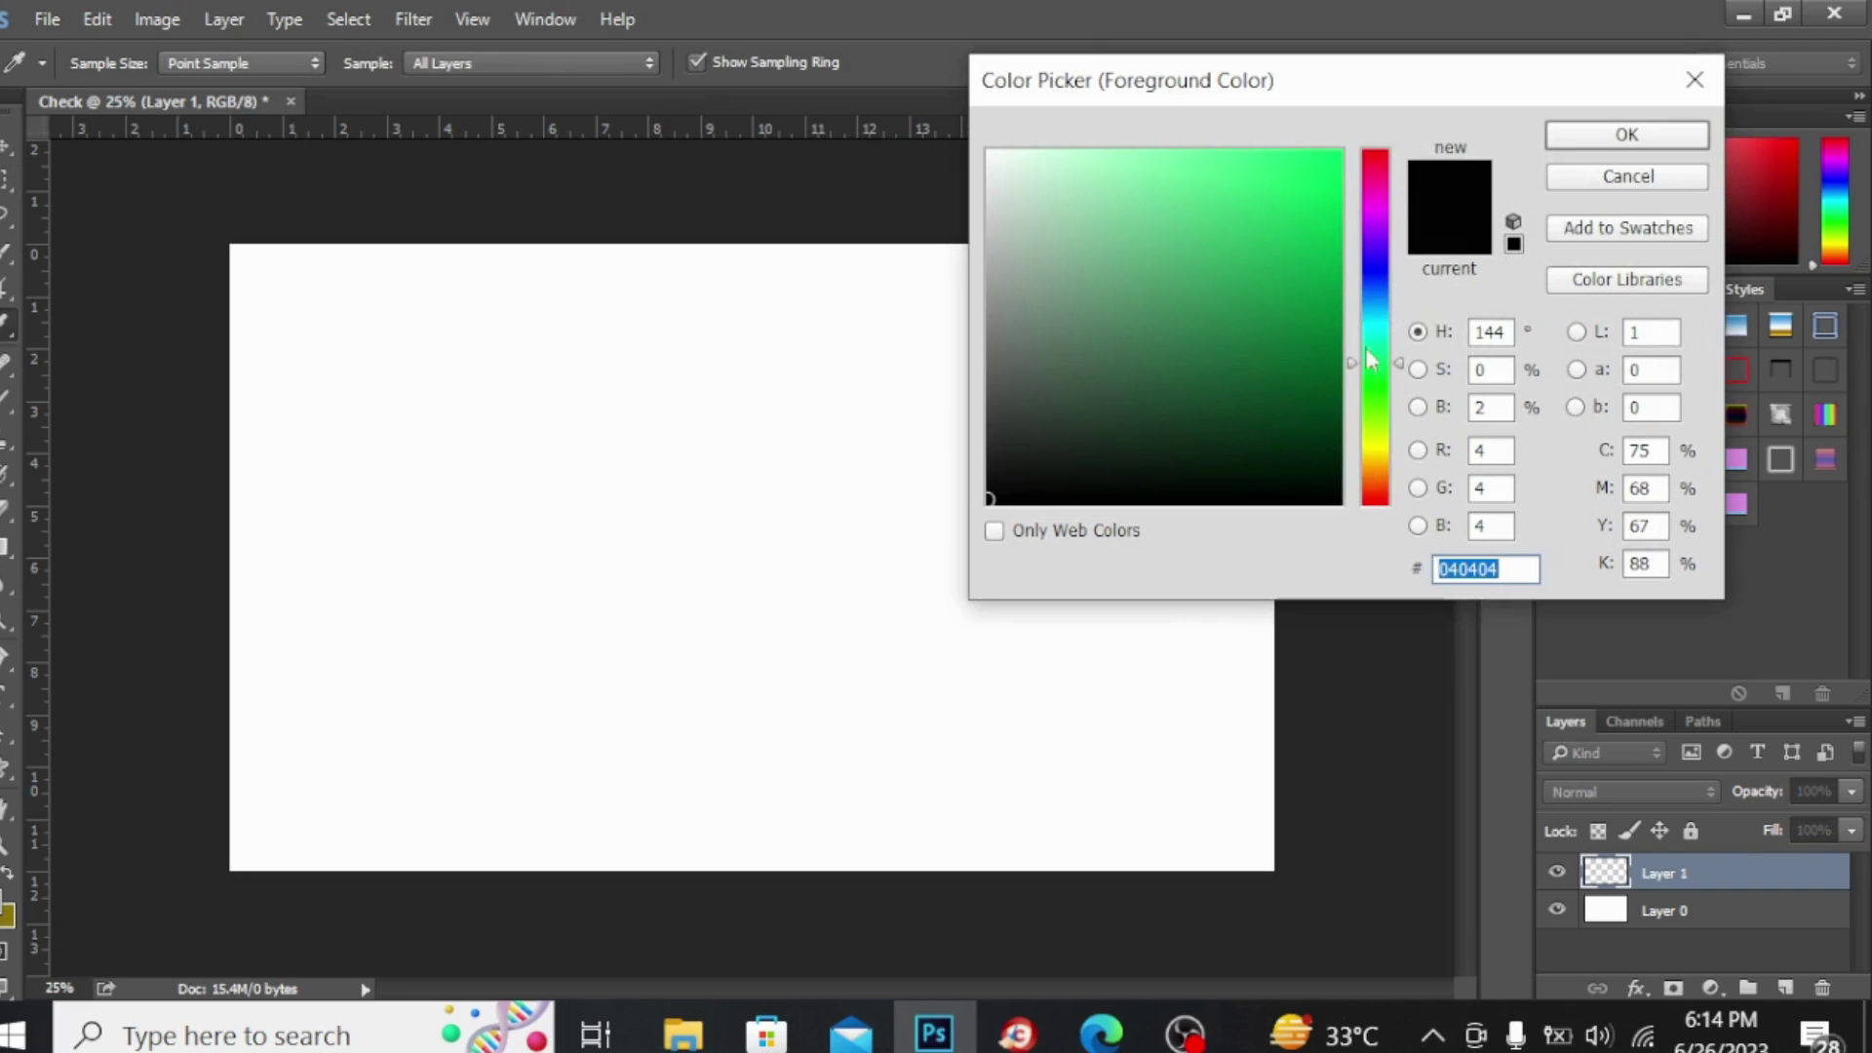
left_click(1328, 267)
left_click(1321, 240)
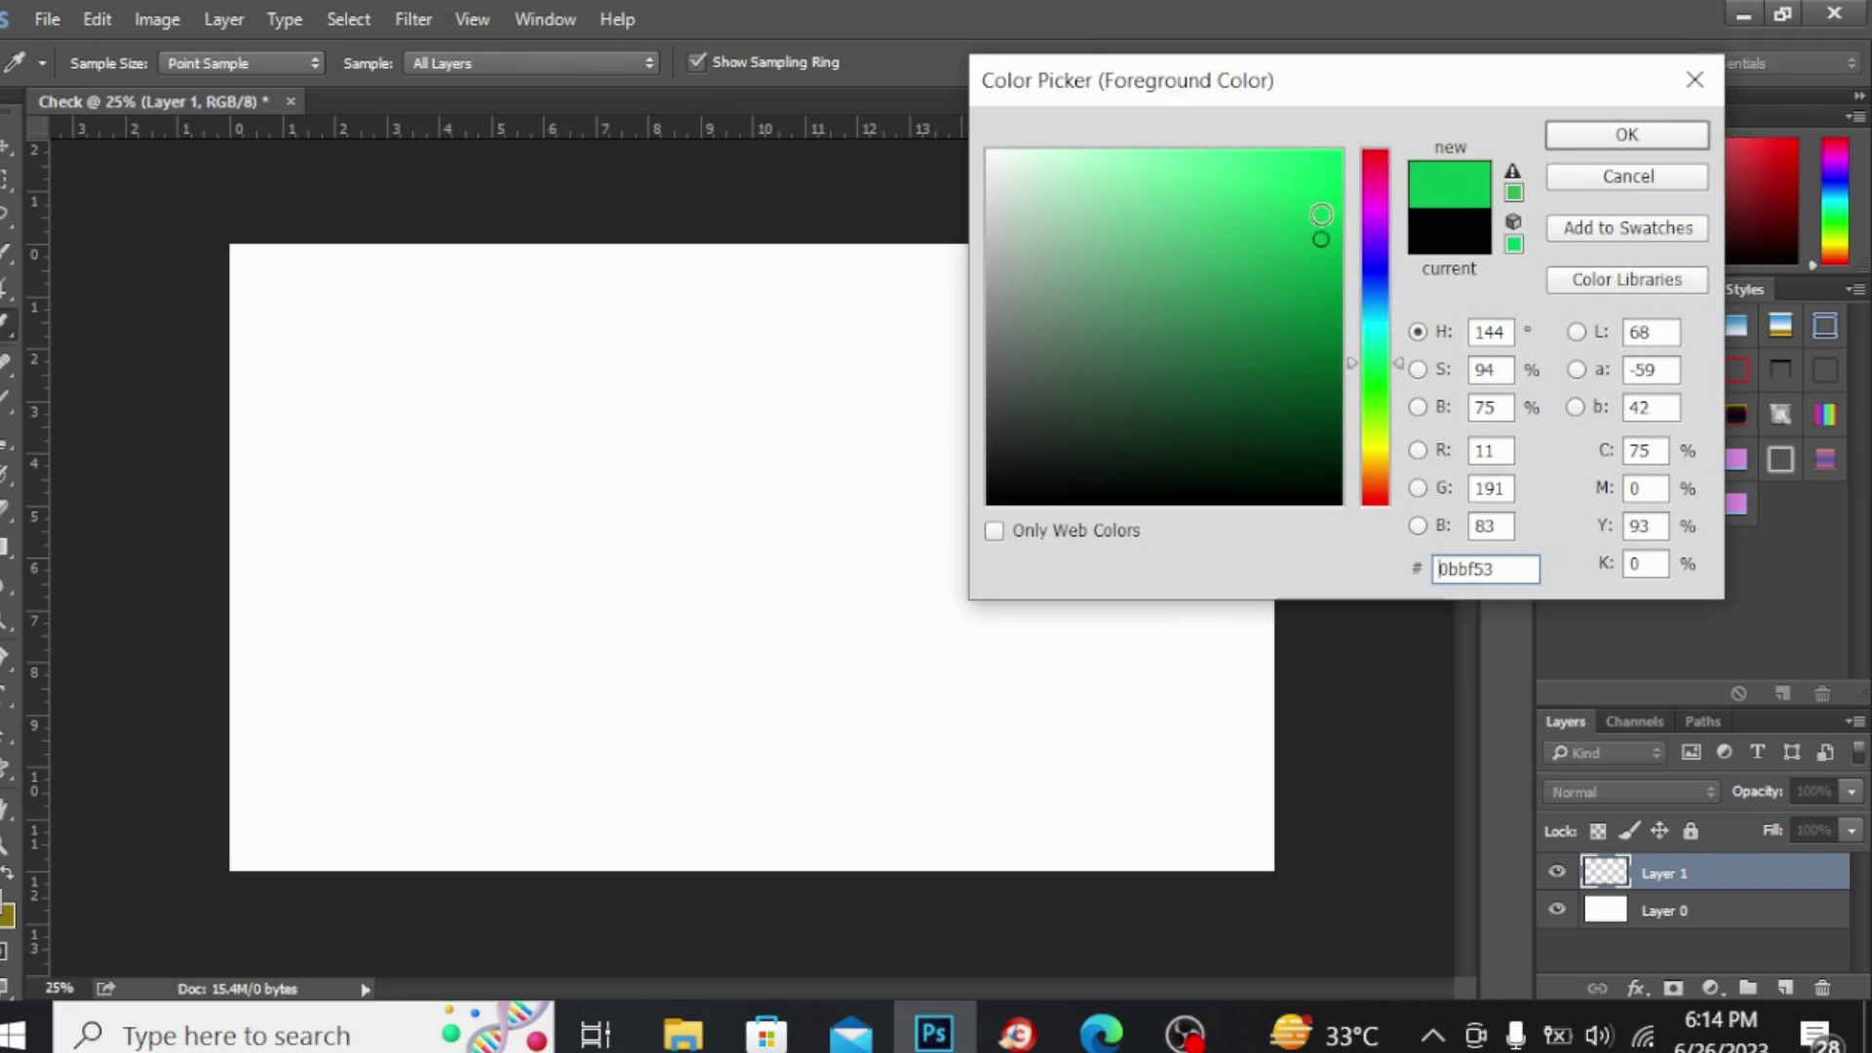
left_click(1321, 207)
left_click(1630, 135)
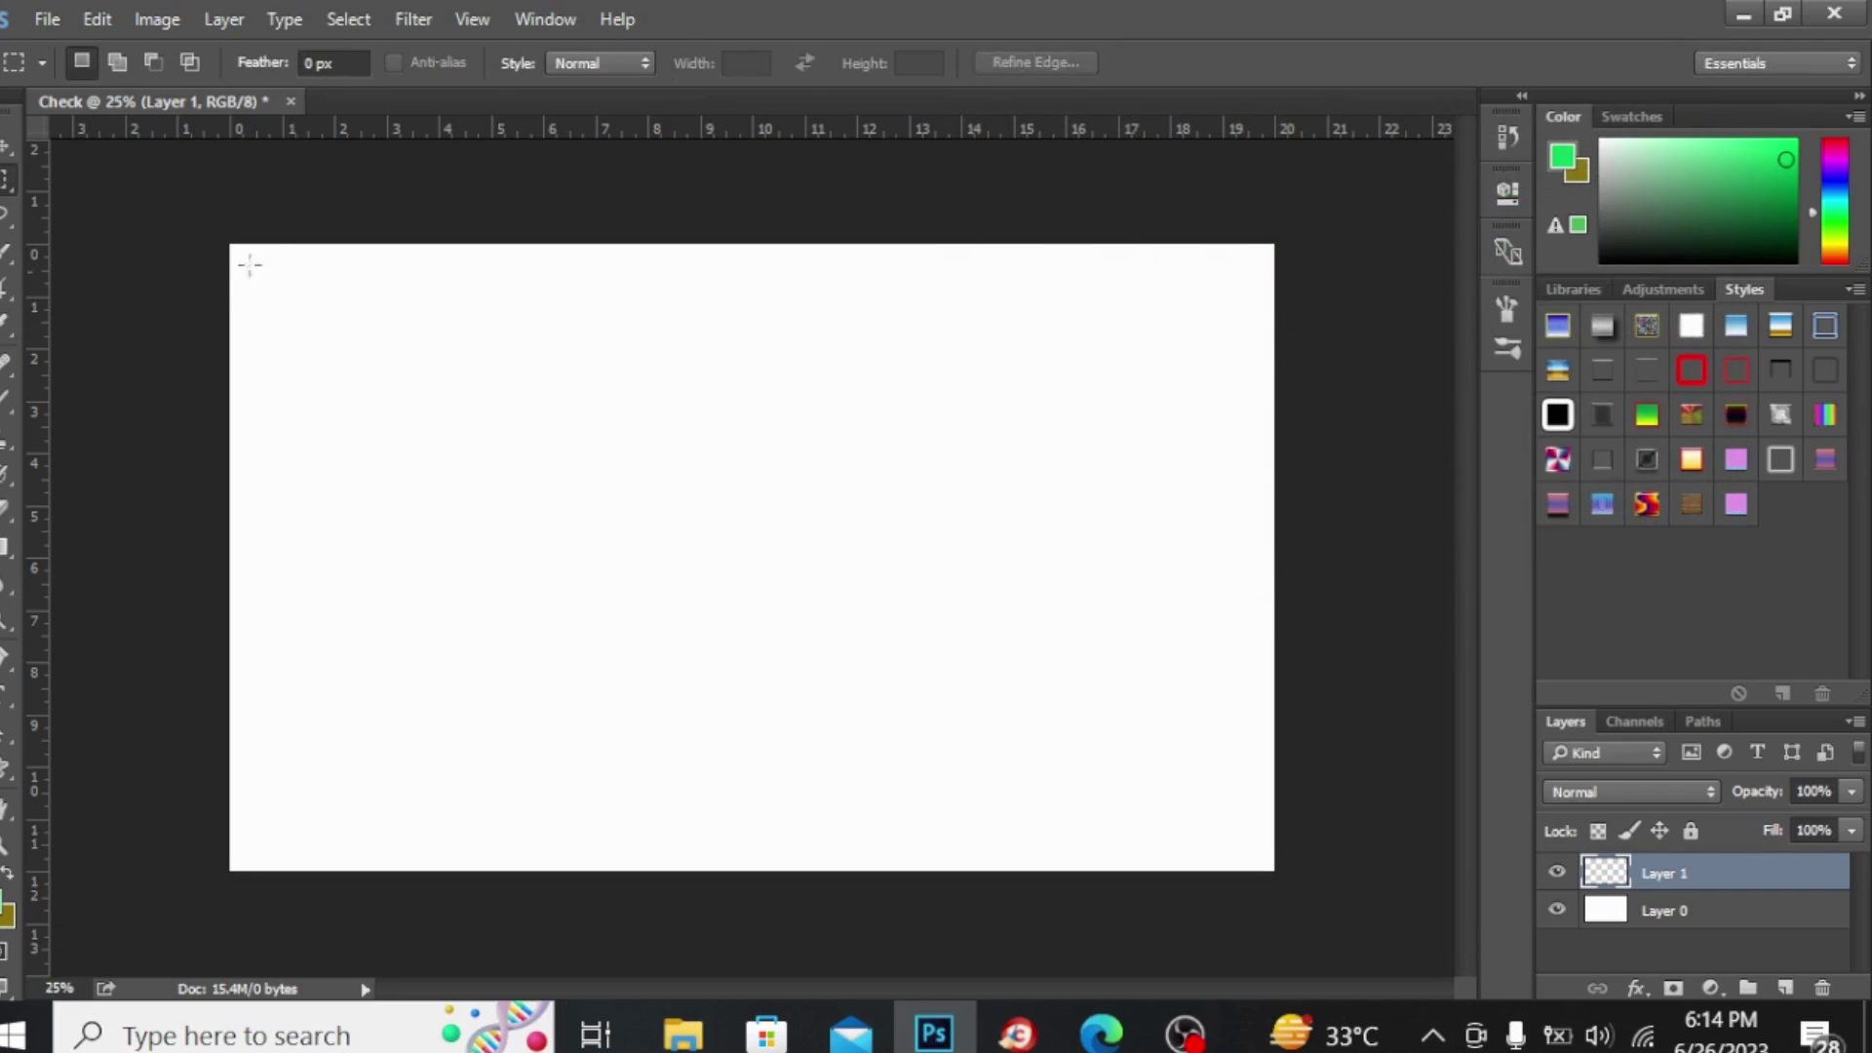
left_click_drag(263, 242, 286, 920)
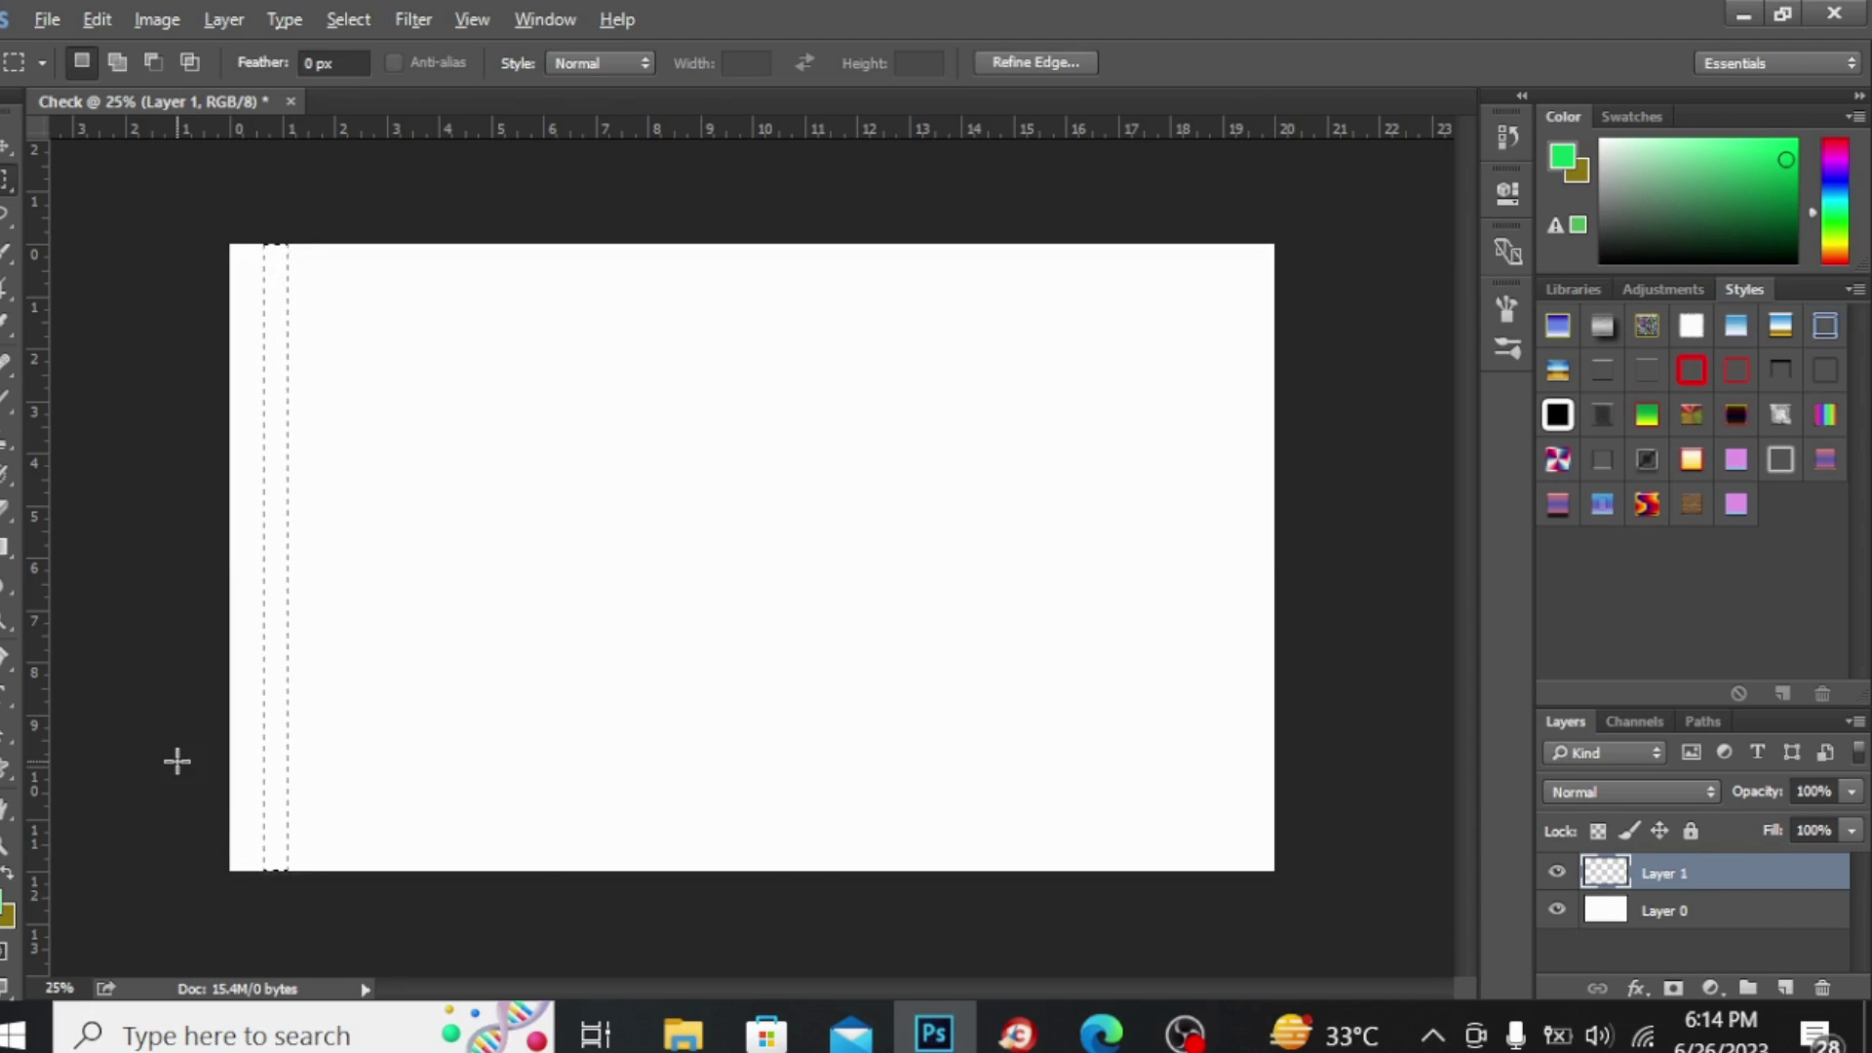
key("alt+BackSpace")
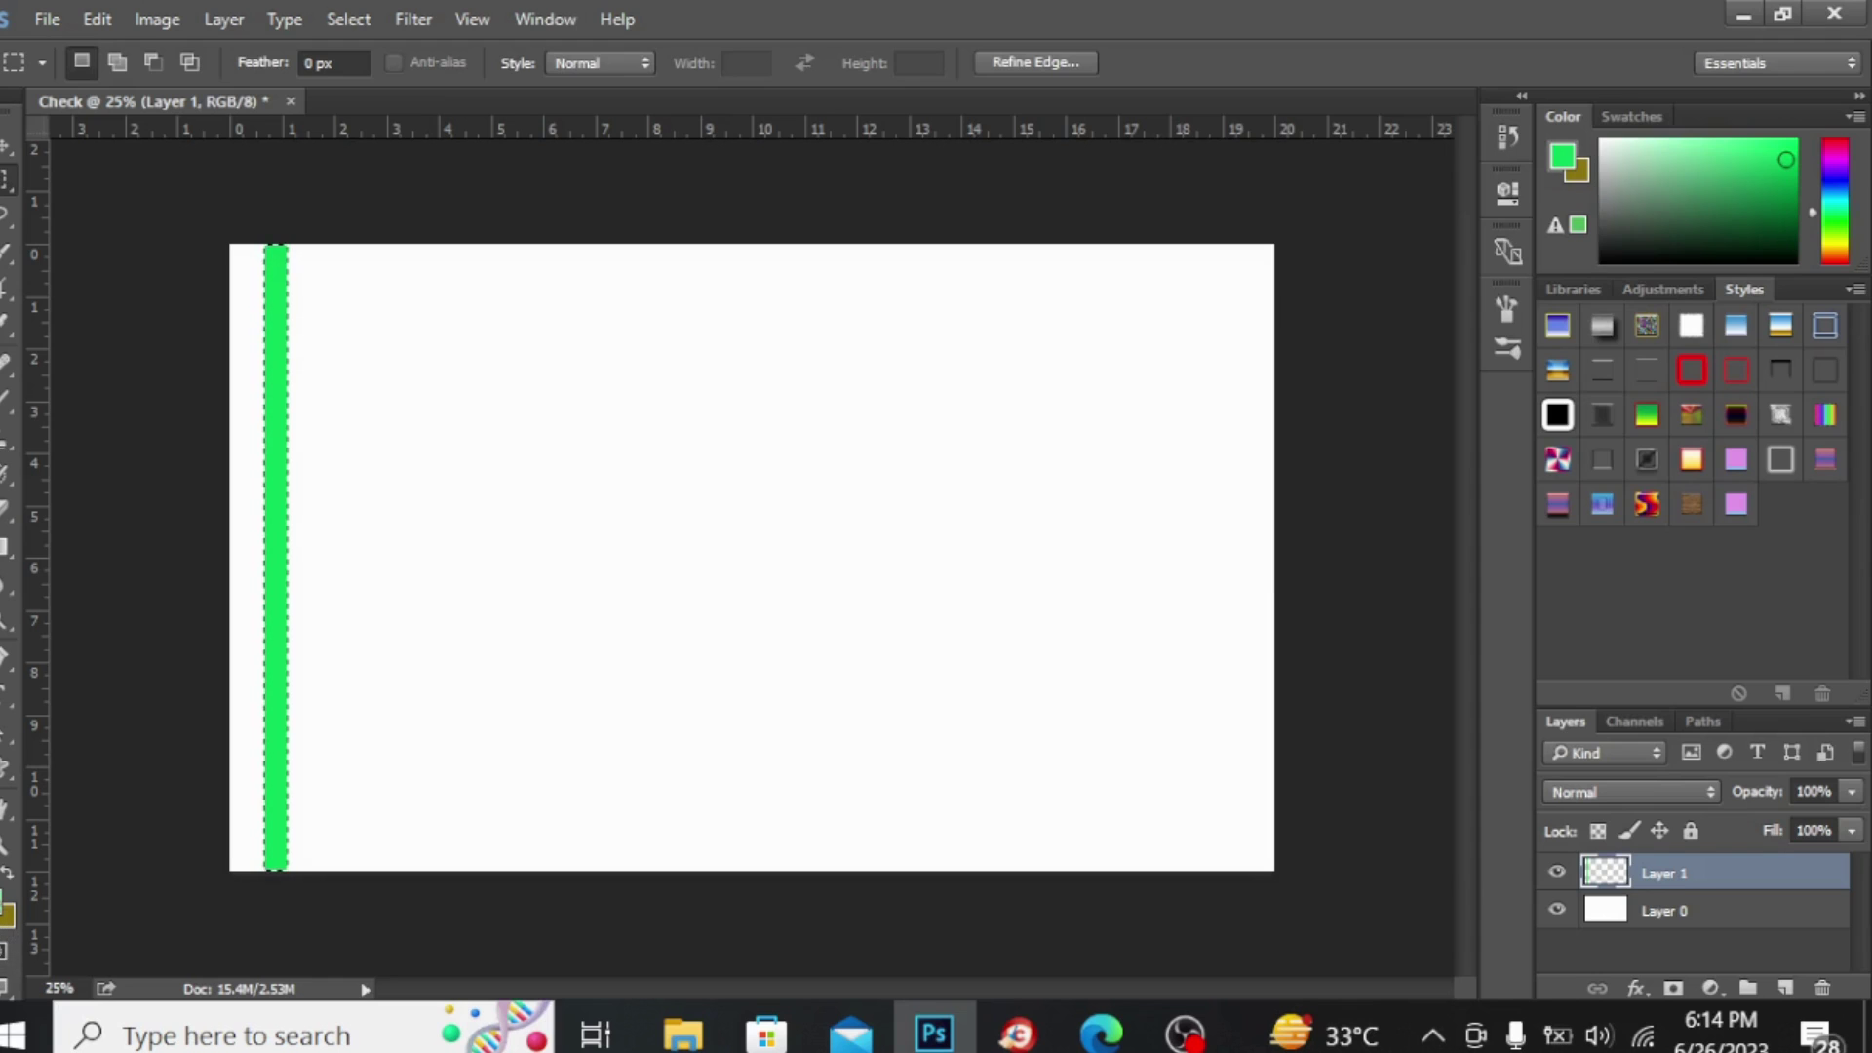
Swap foreground and background colors, then select a full-height strip about 0.7 inch wide beside the green stripe and fill it with olive brown.
left_click(3, 901)
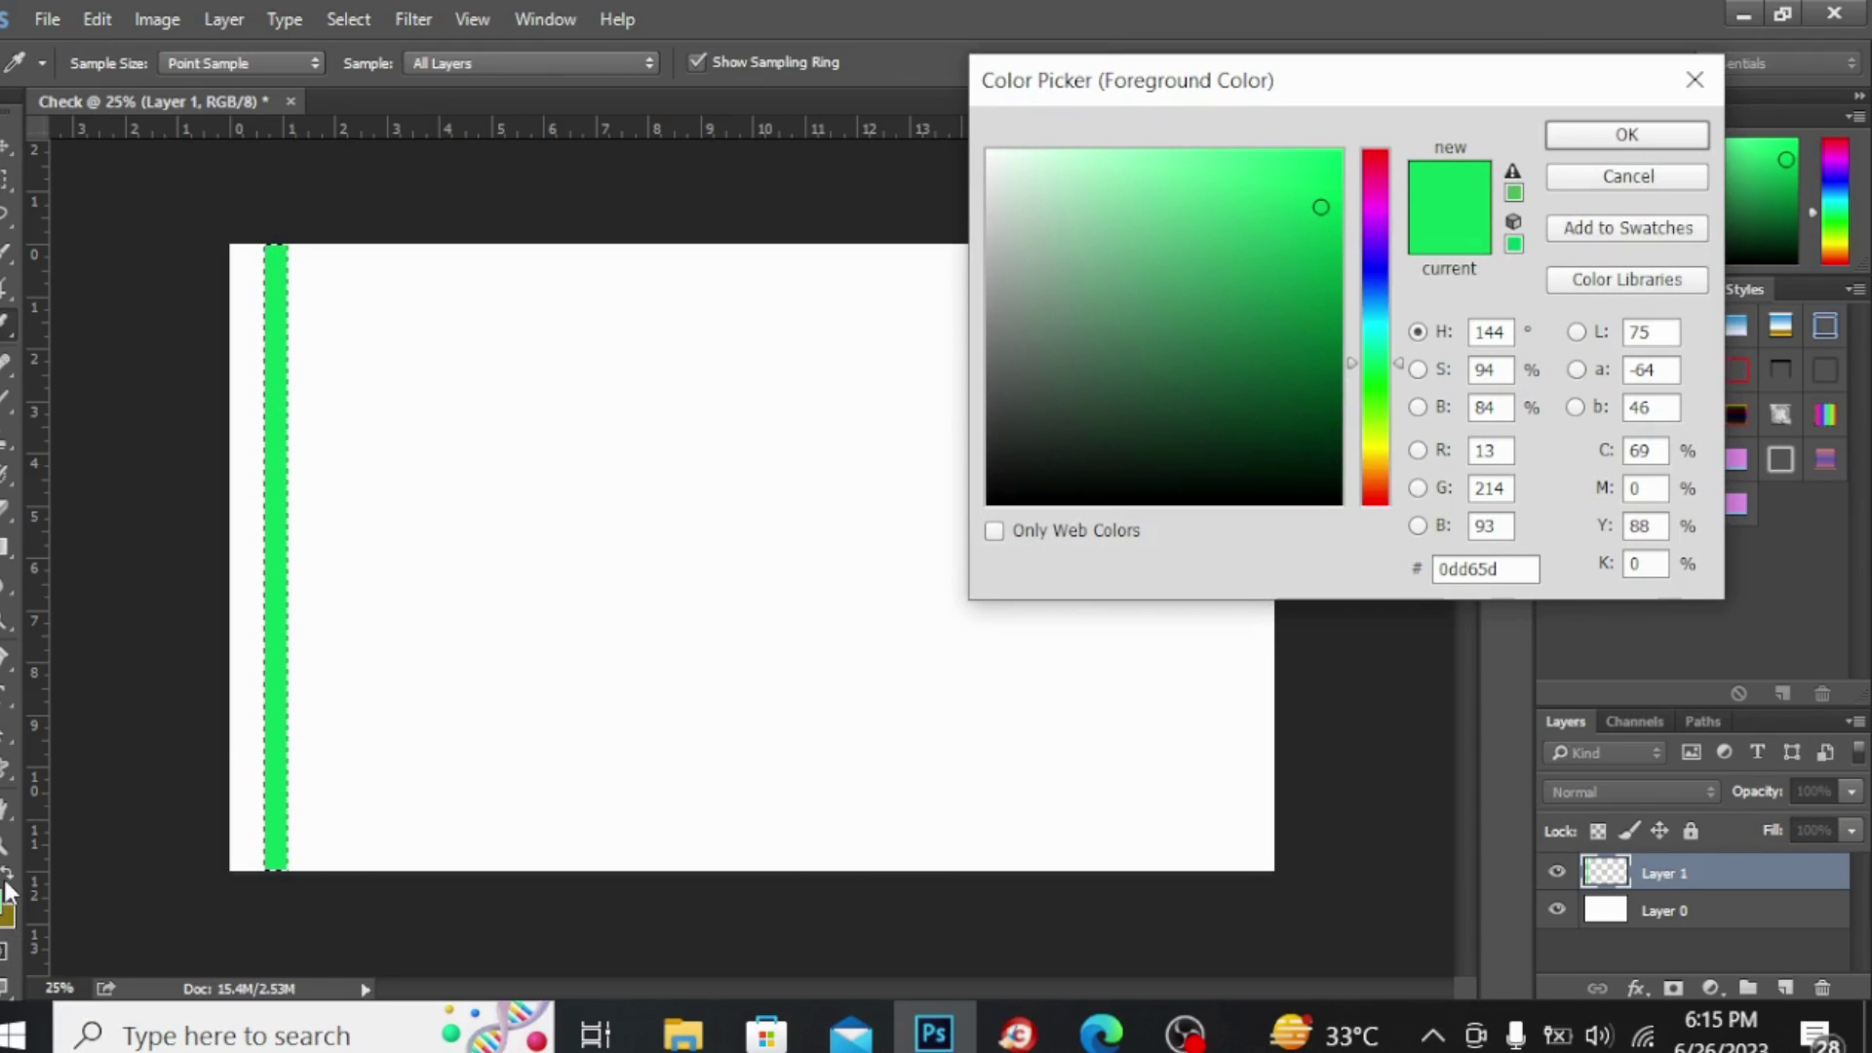
left_click(1697, 78)
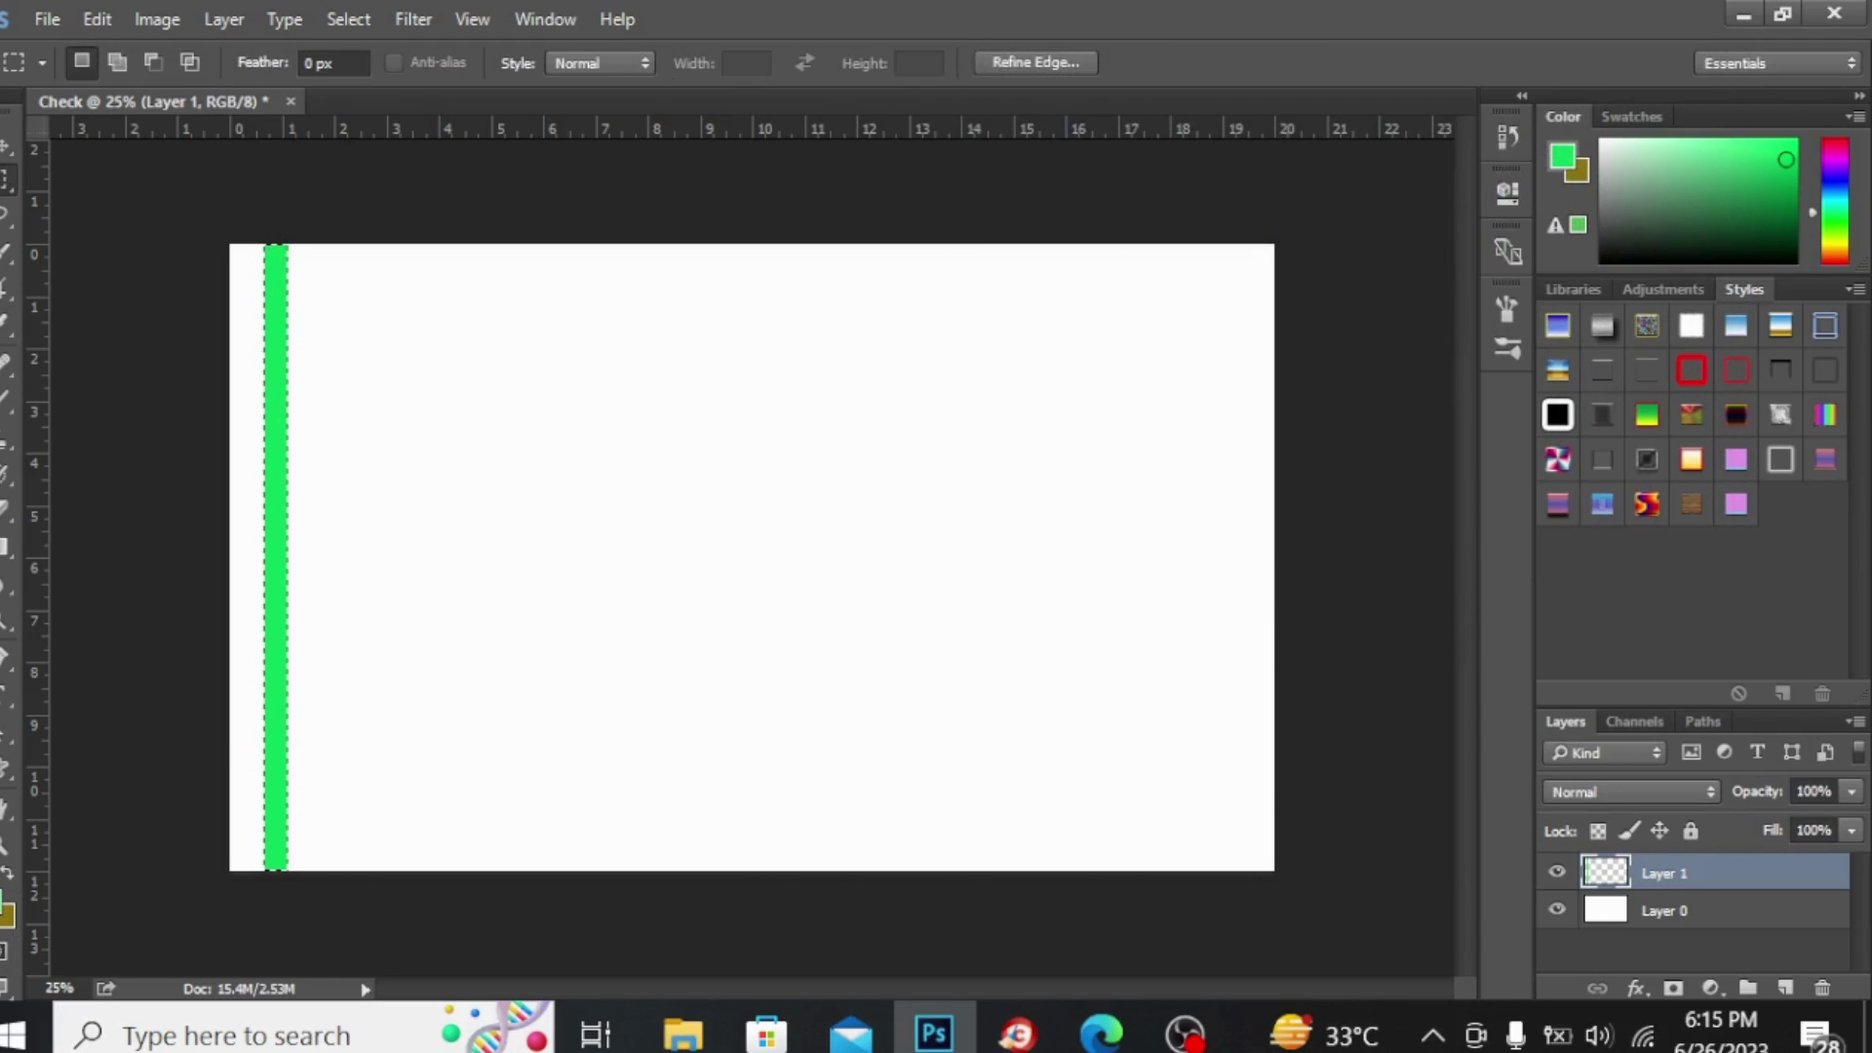
left_click(8, 884)
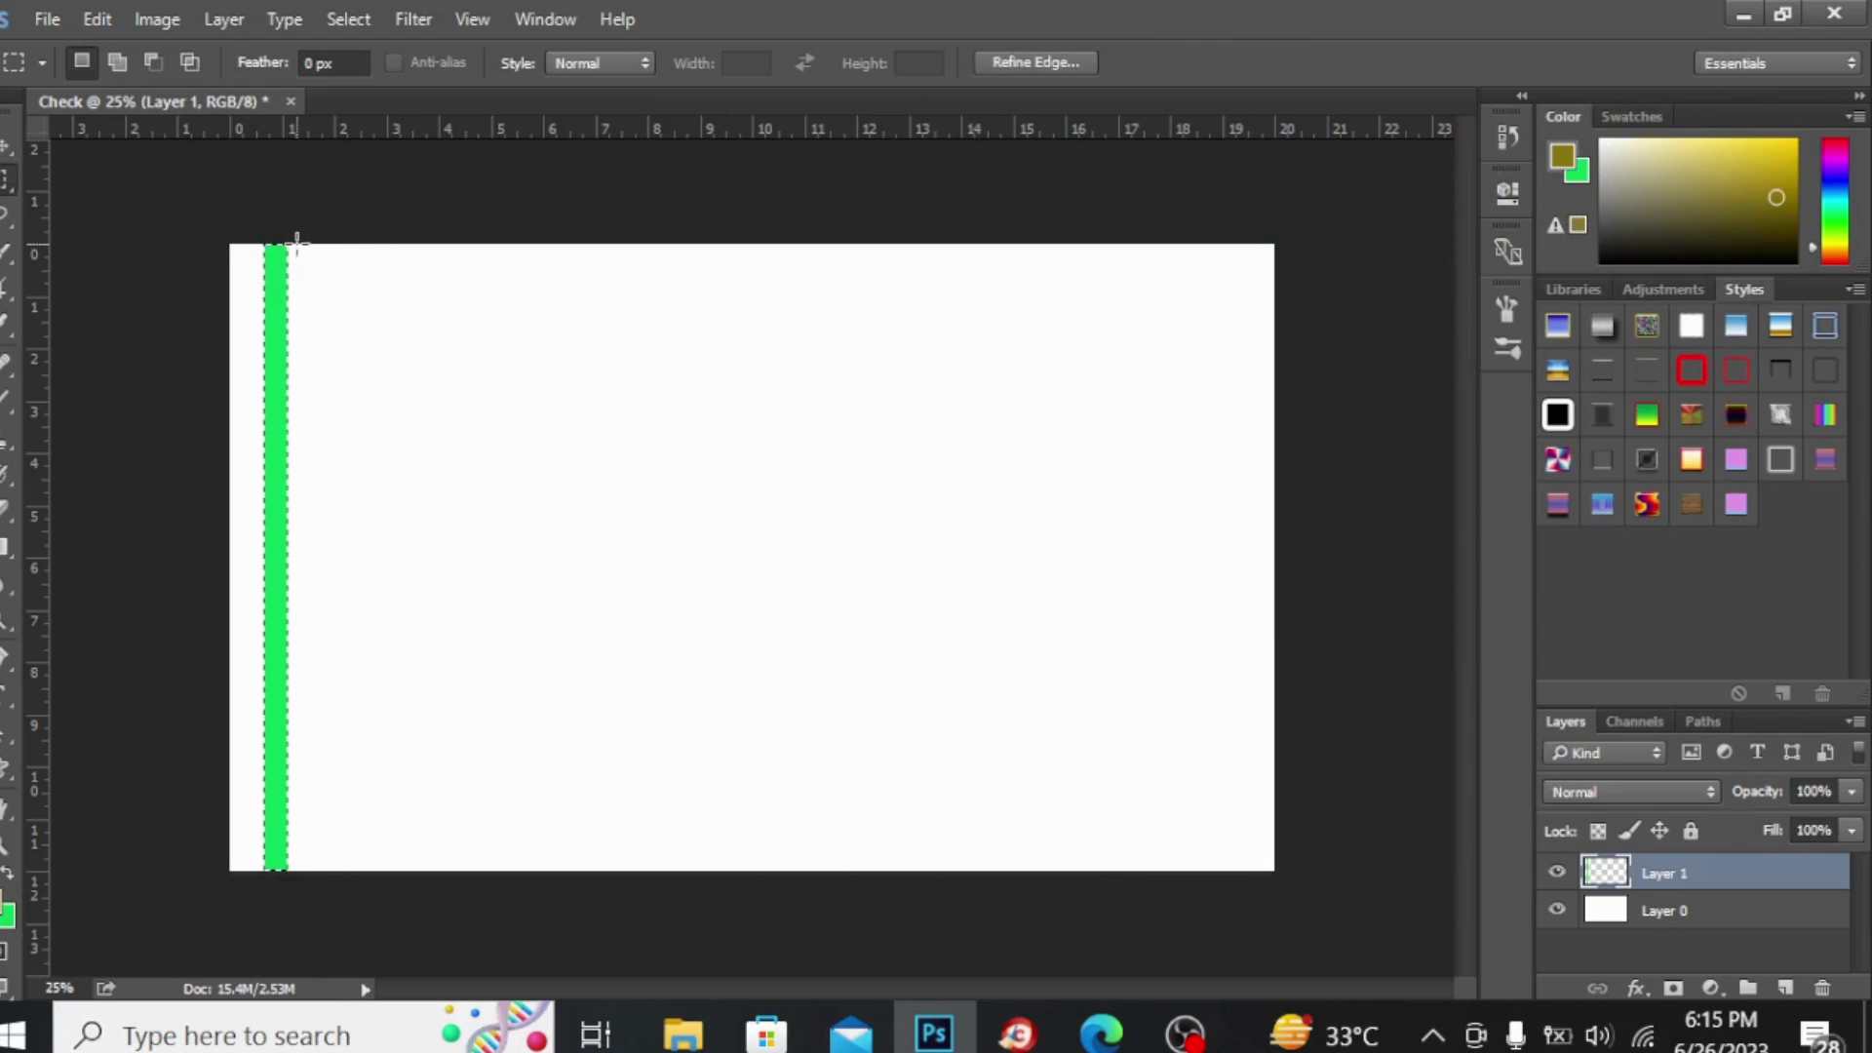
left_click_drag(298, 242, 333, 883)
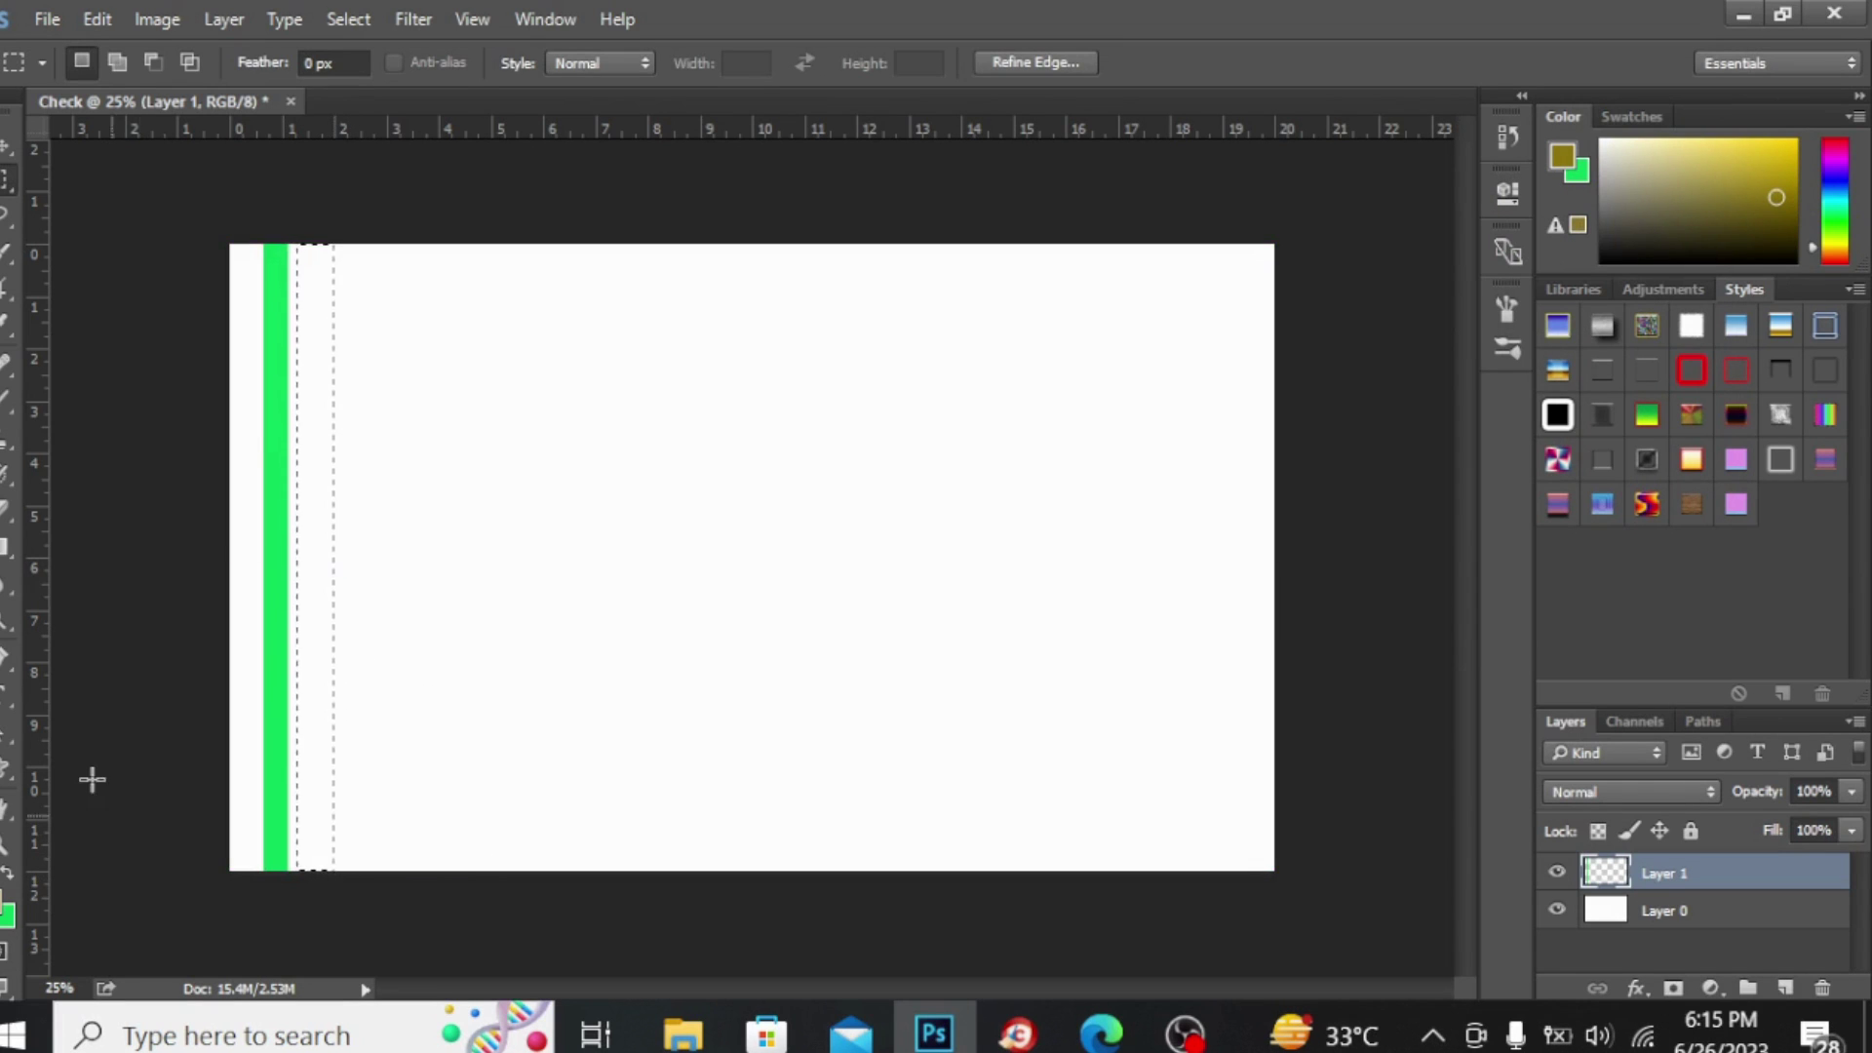
key("alt+BackSpace")
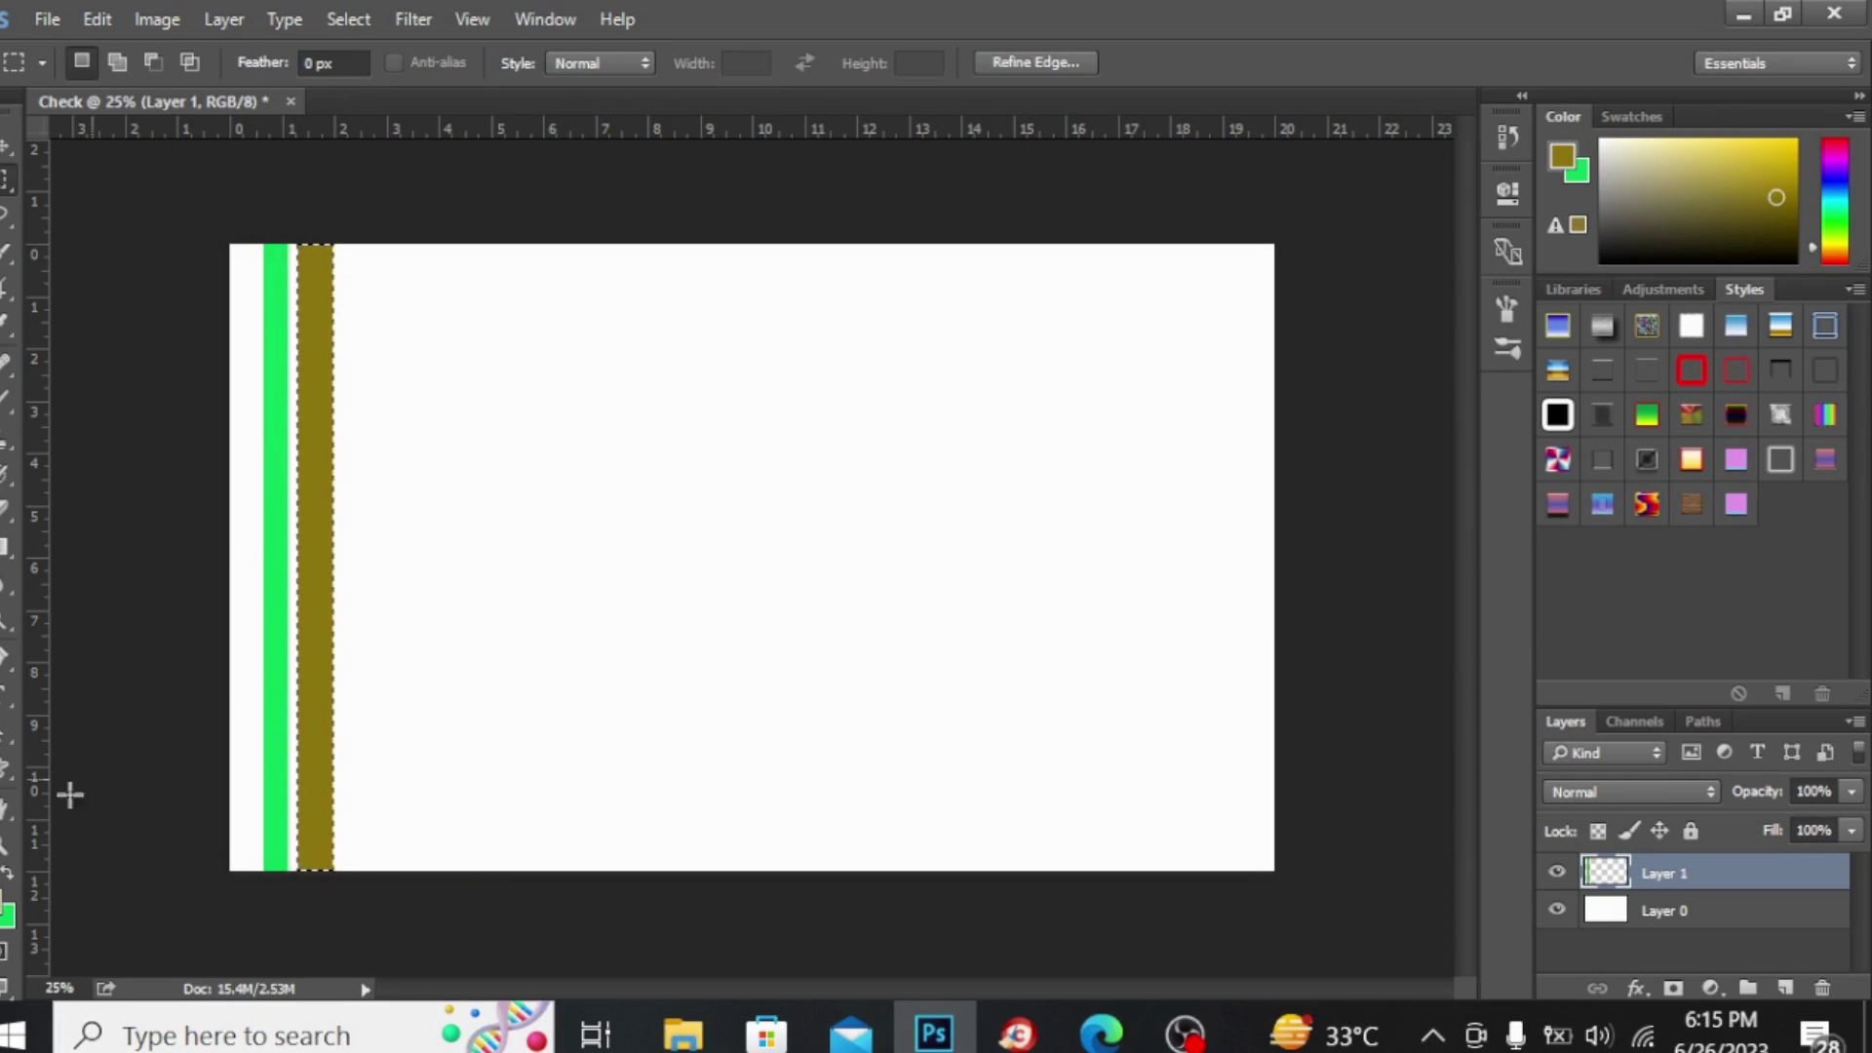
Set the foreground color to light orange #f8b644 and undo the olive fill in the selected strip.
left_click(2, 901)
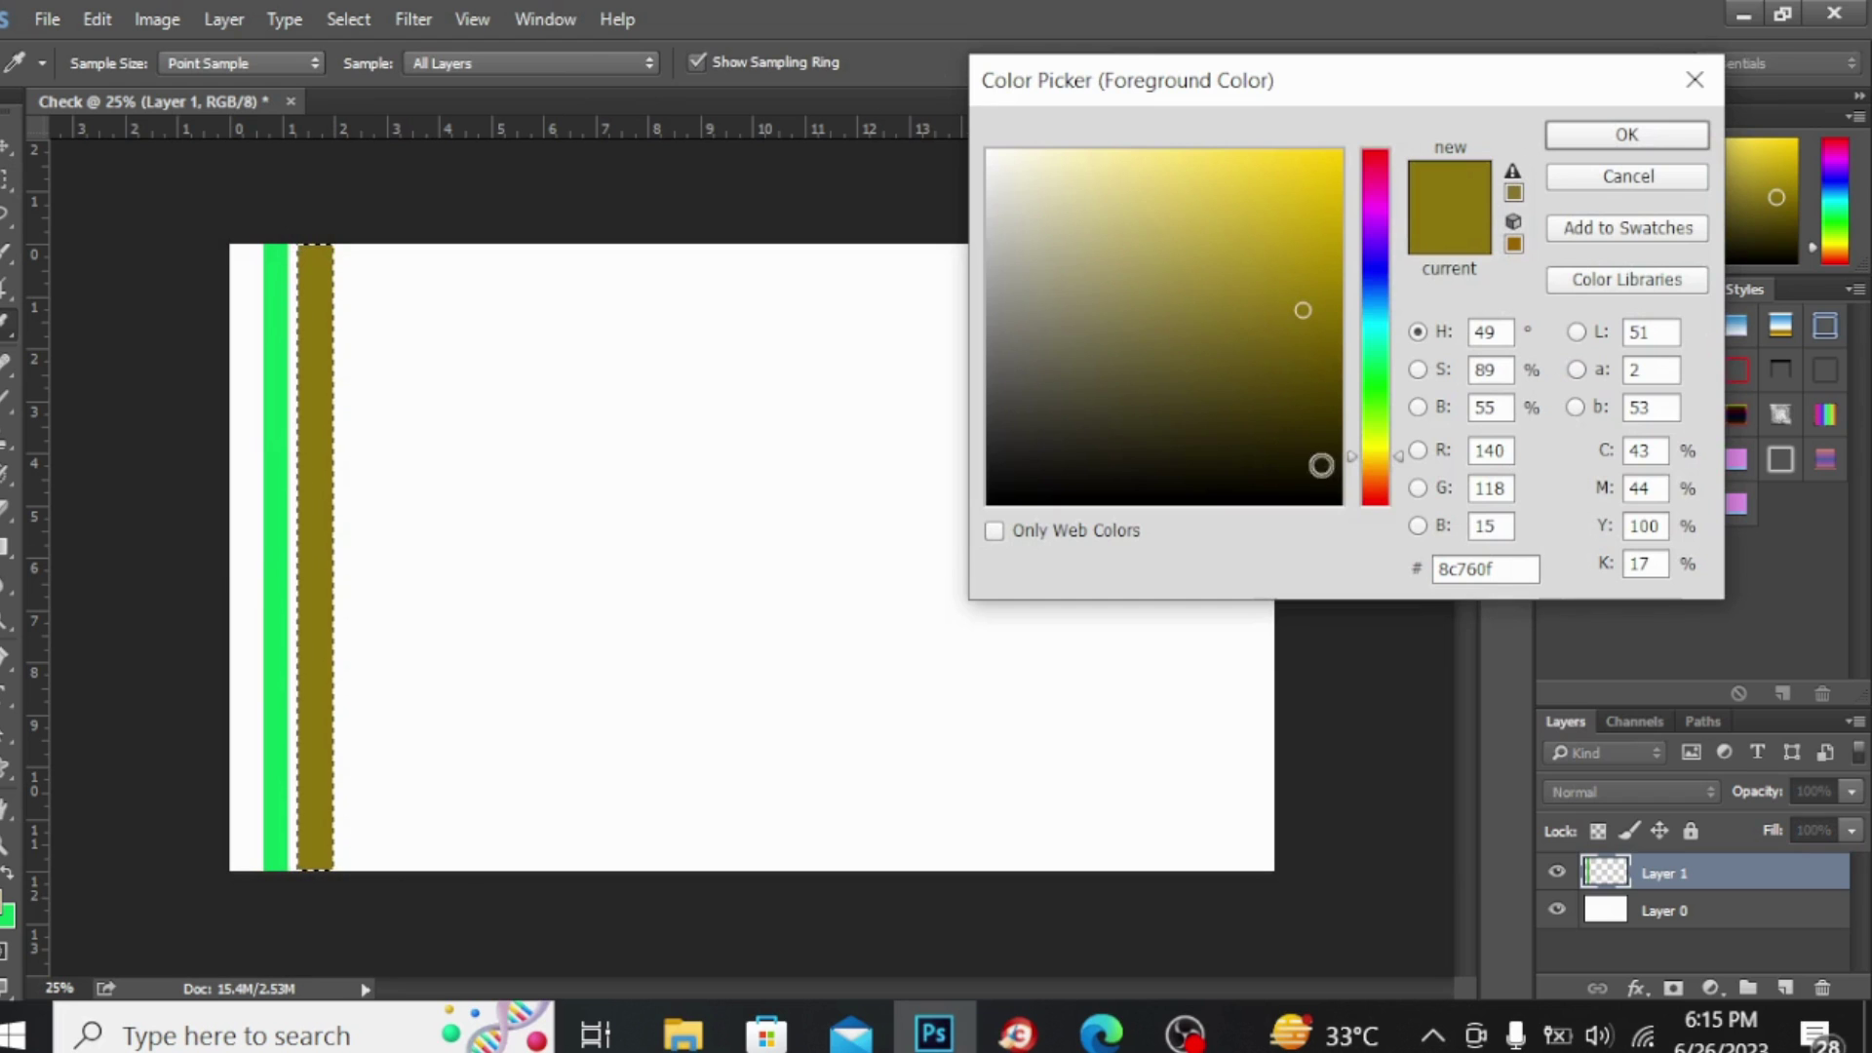
left_click(1375, 467)
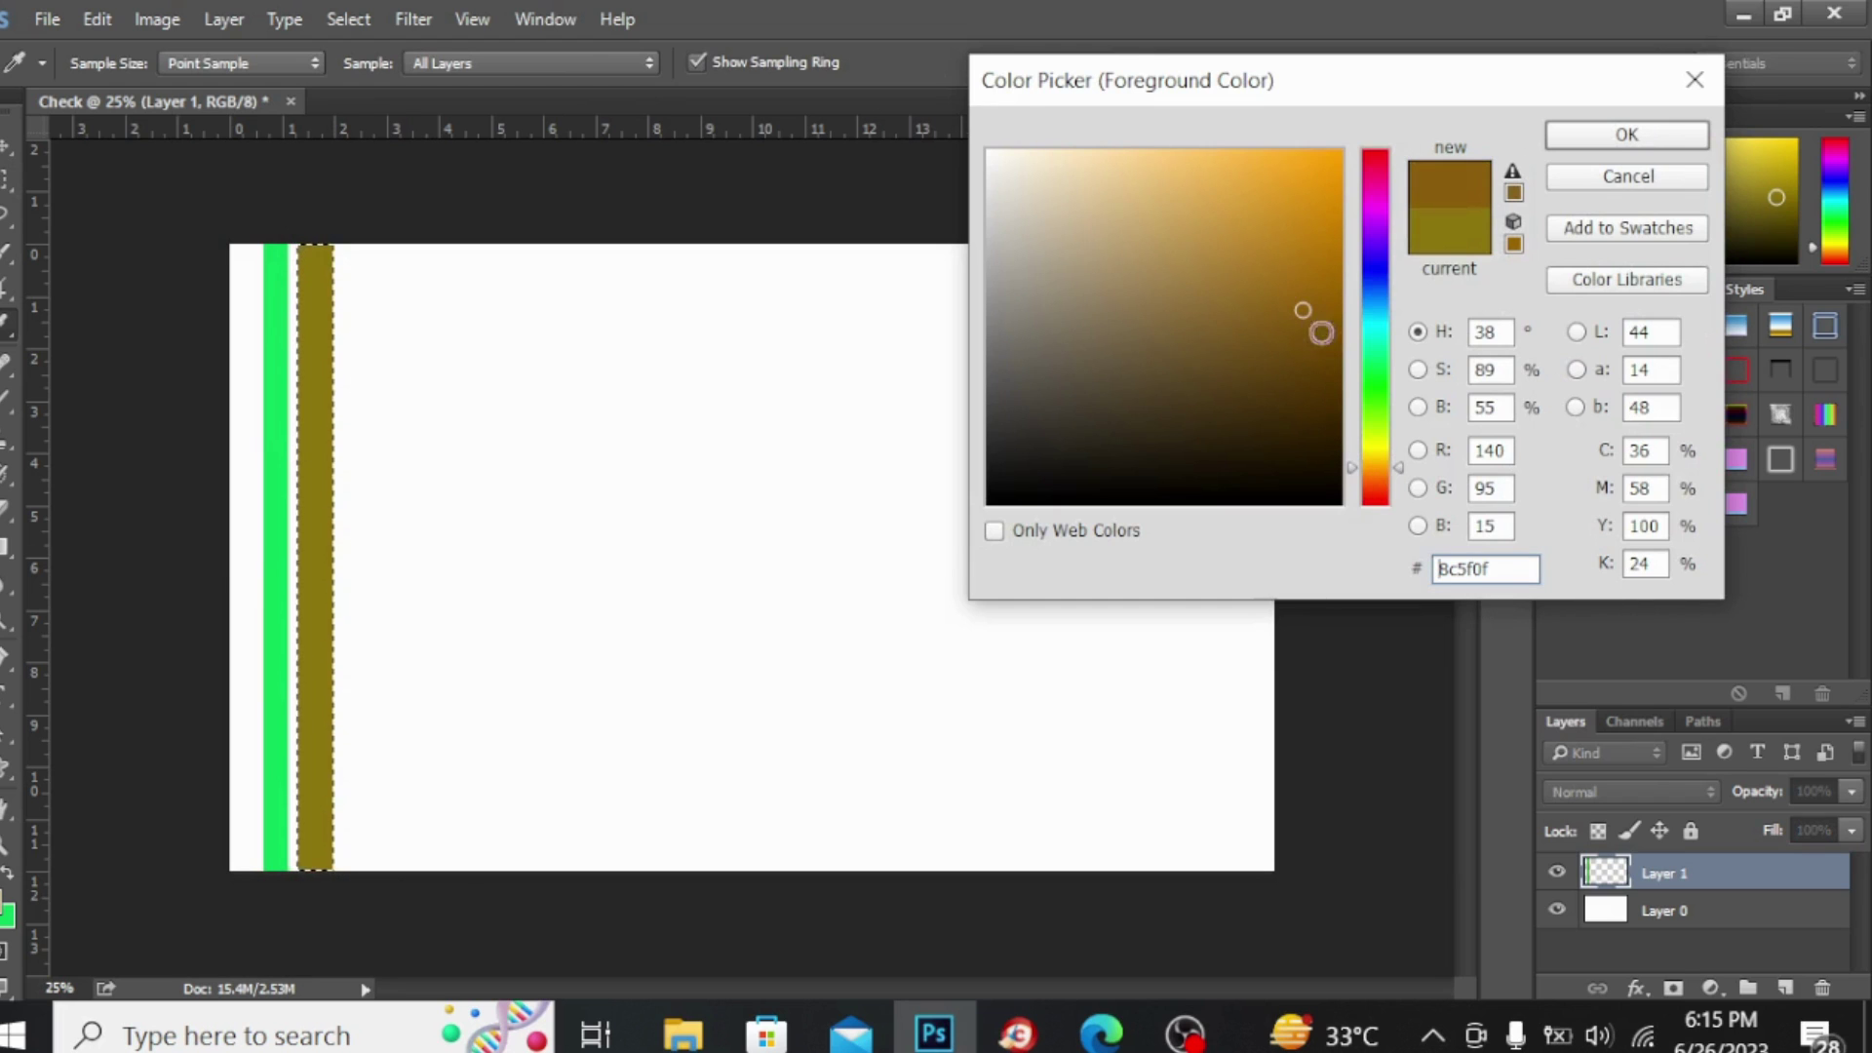
left_click(1265, 154)
left_click(1241, 159)
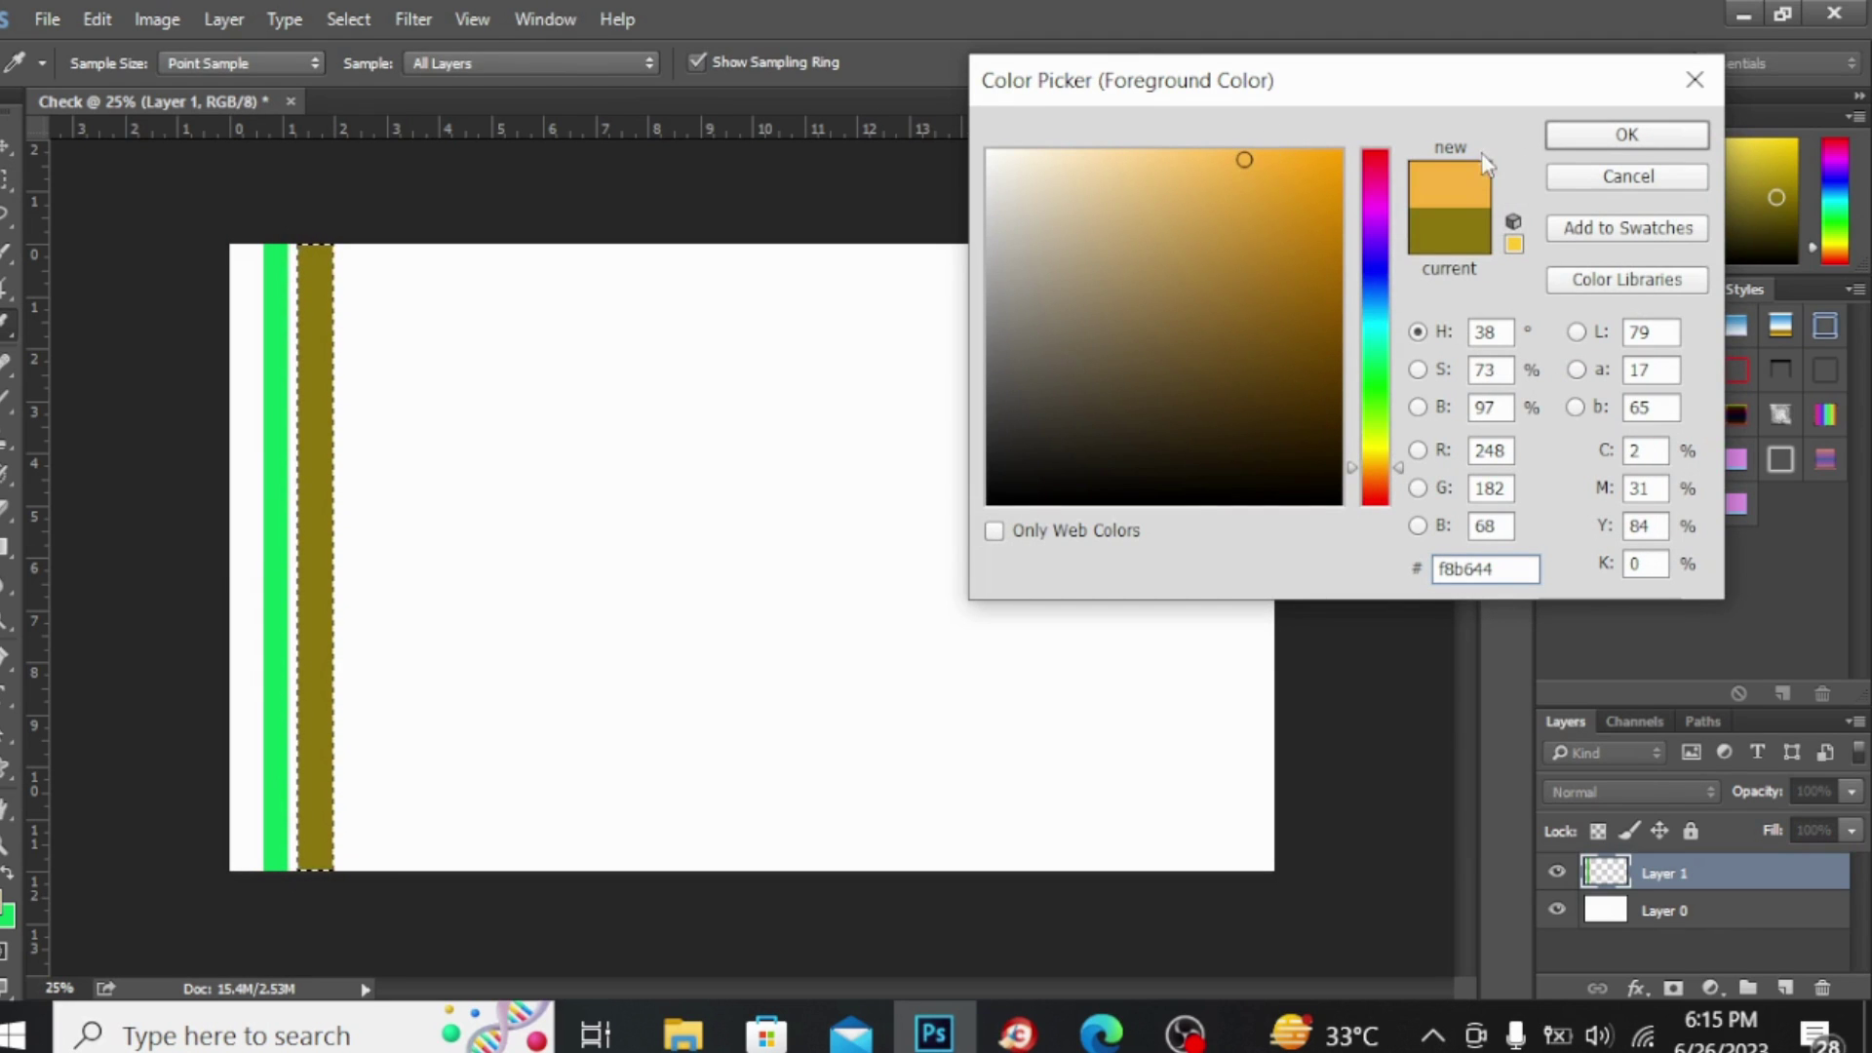
left_click(1600, 132)
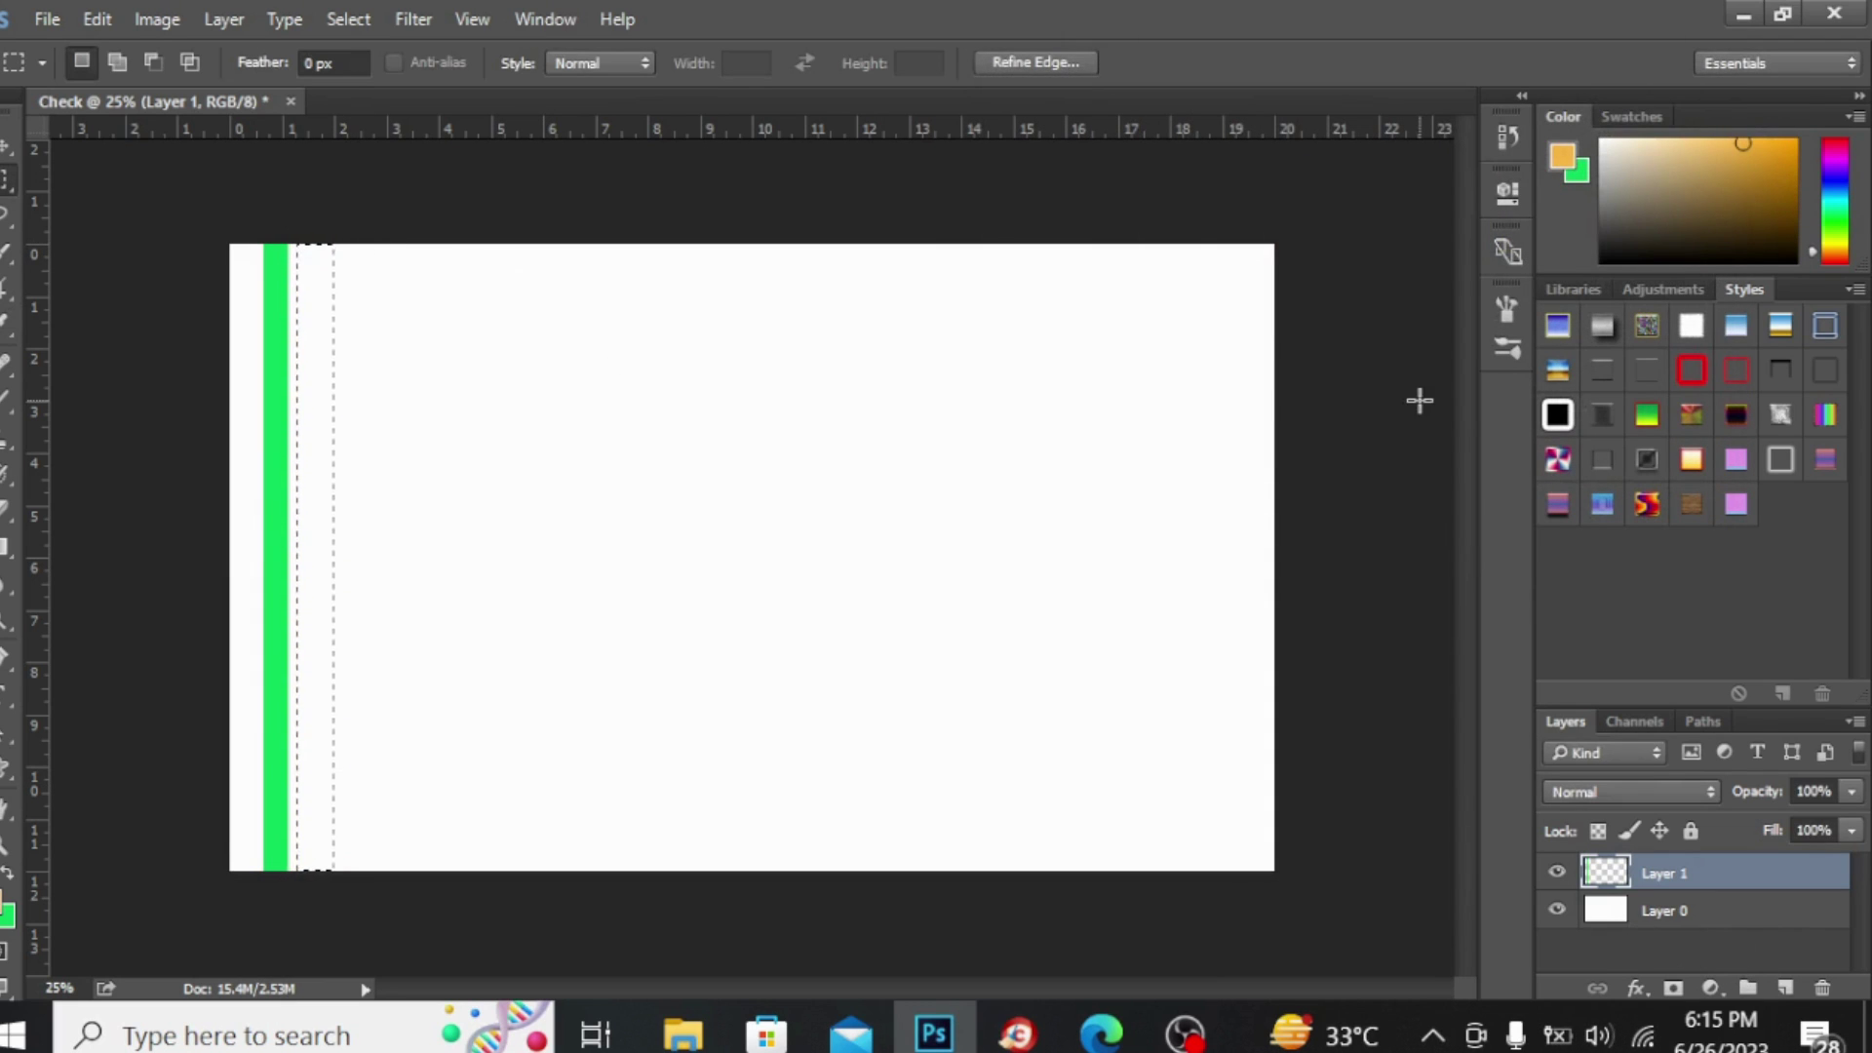
Add a new layer and fill the selected strip beside the green stripe with brownish orange #c27f0b.
left_click(1781, 988)
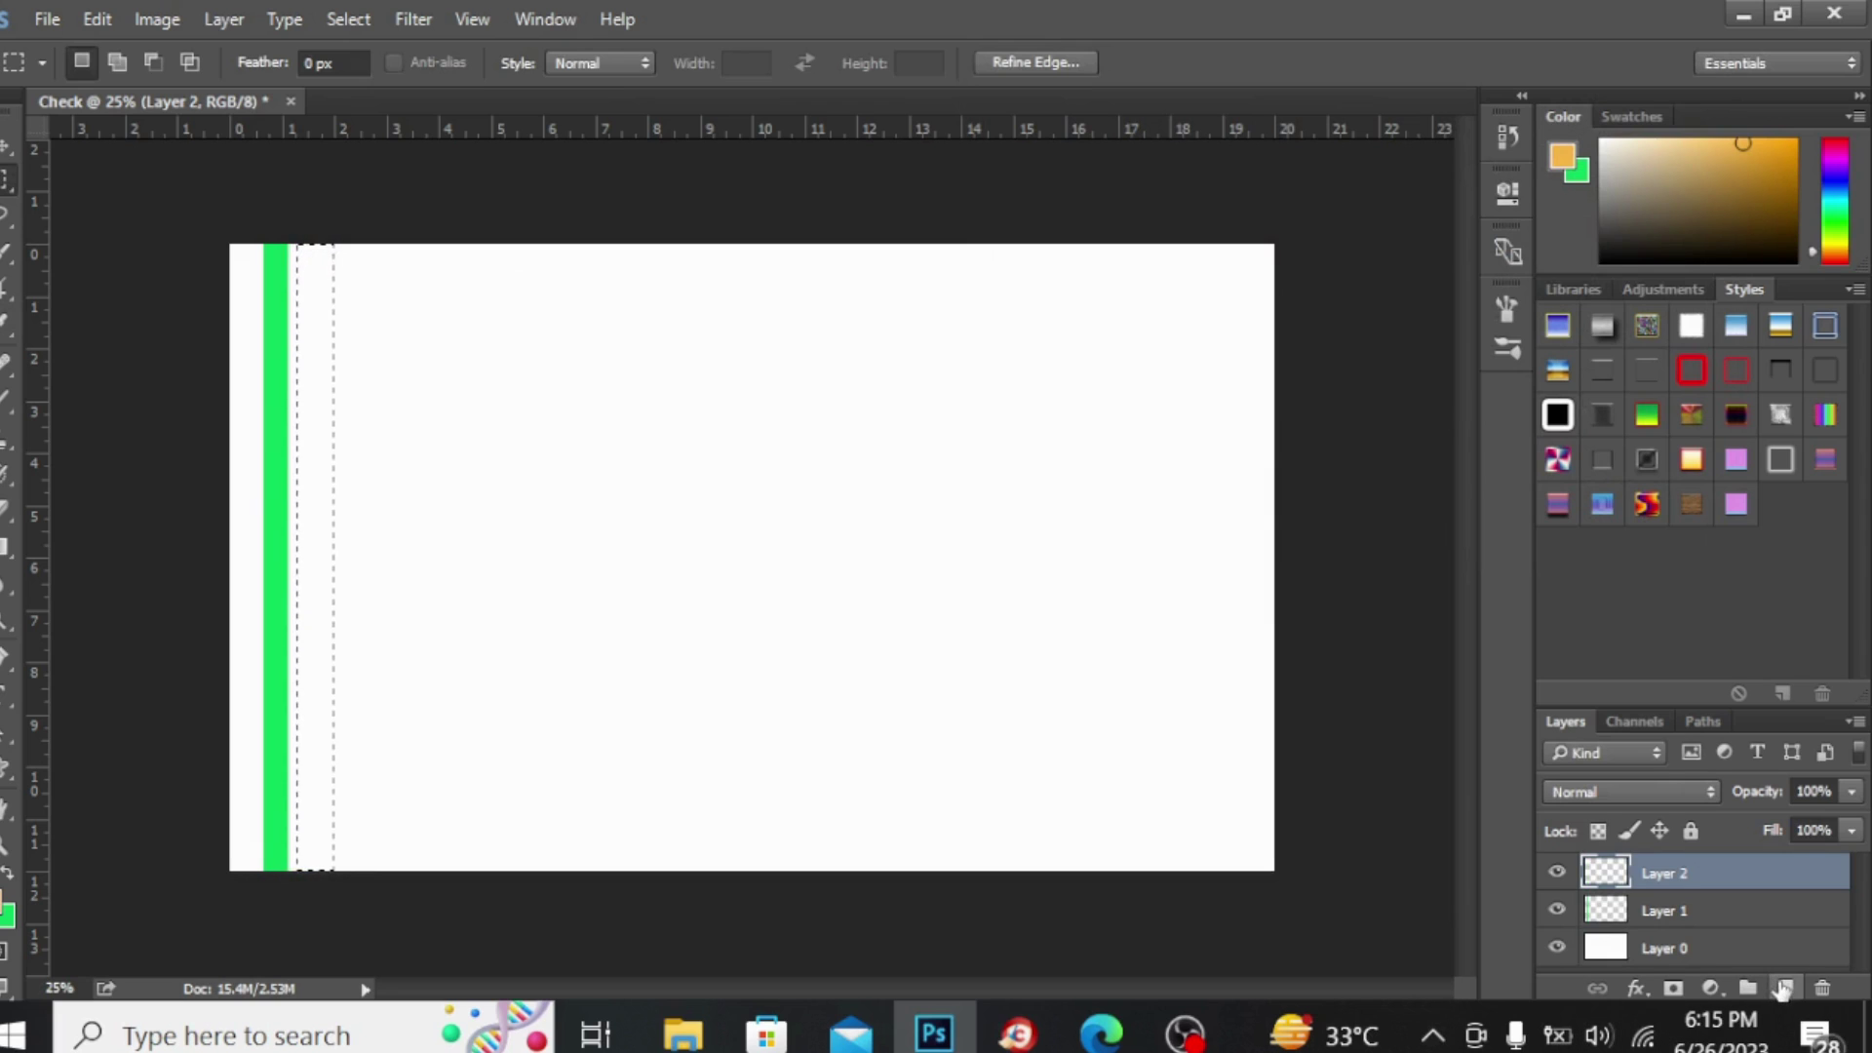
key("alt")
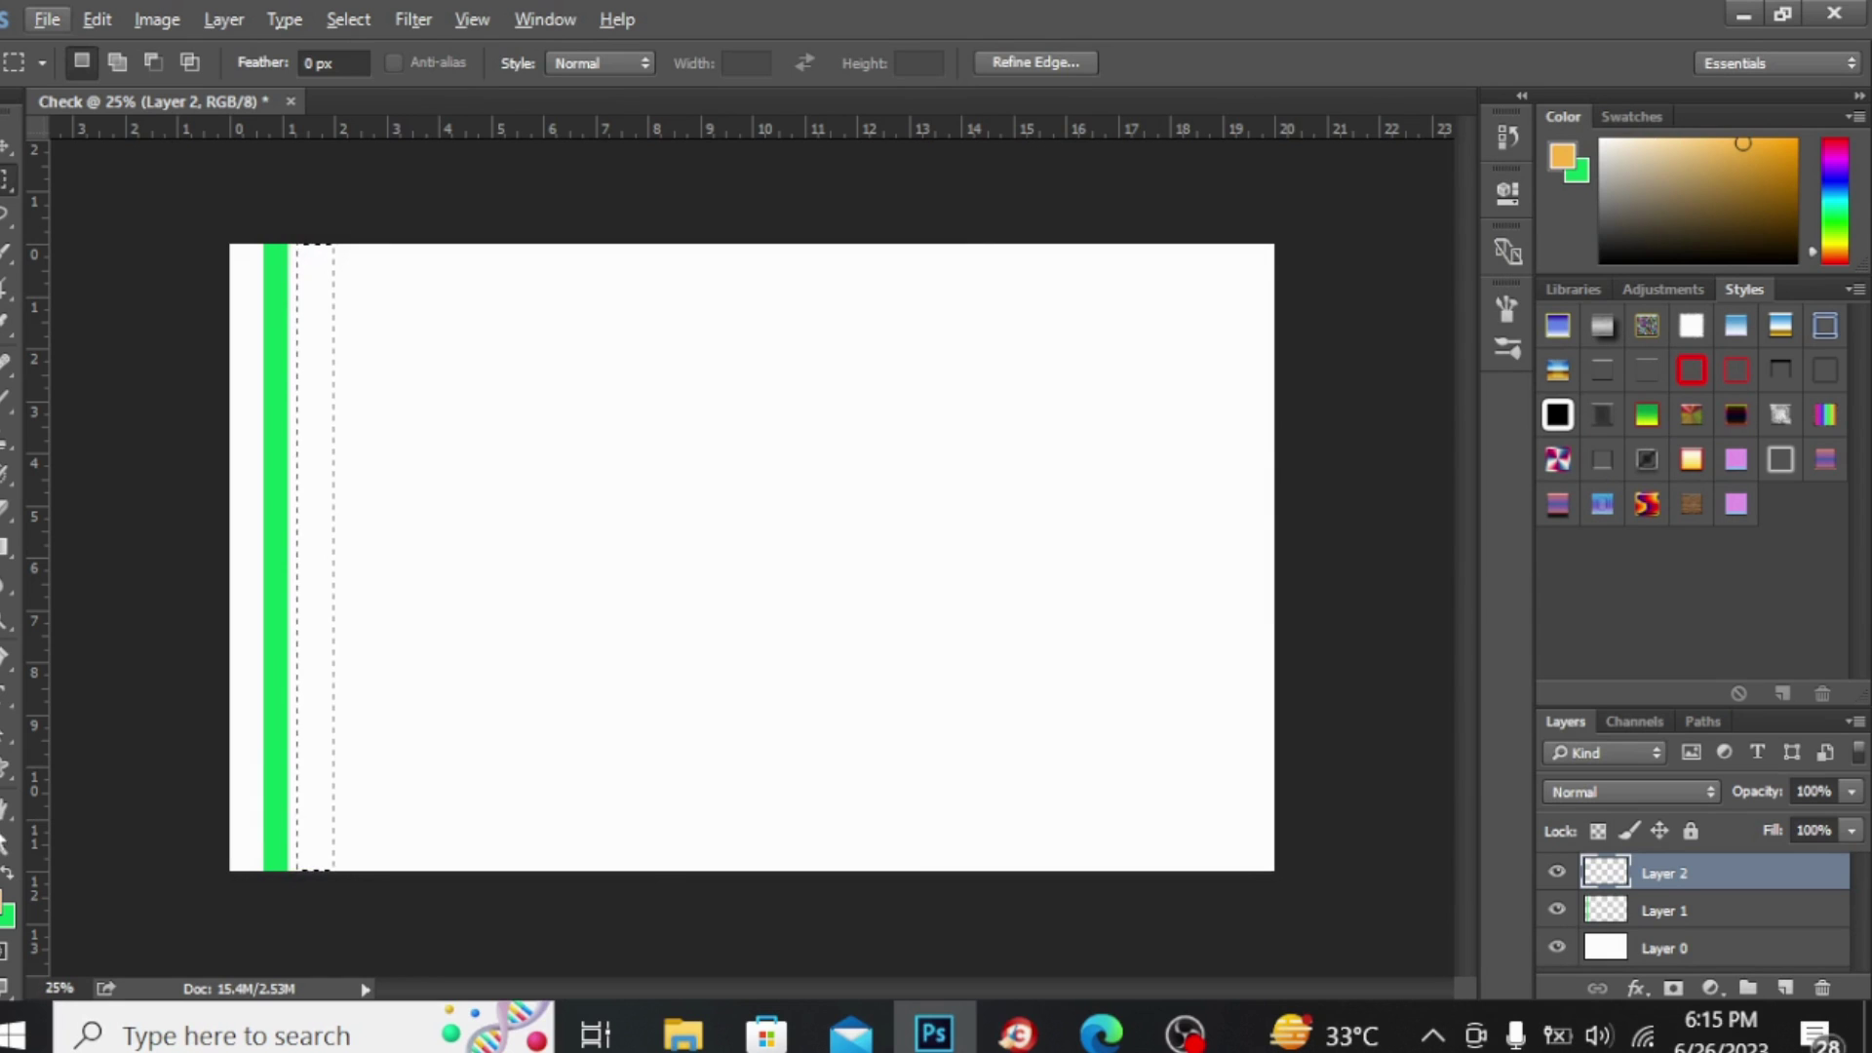
left_click(3, 905)
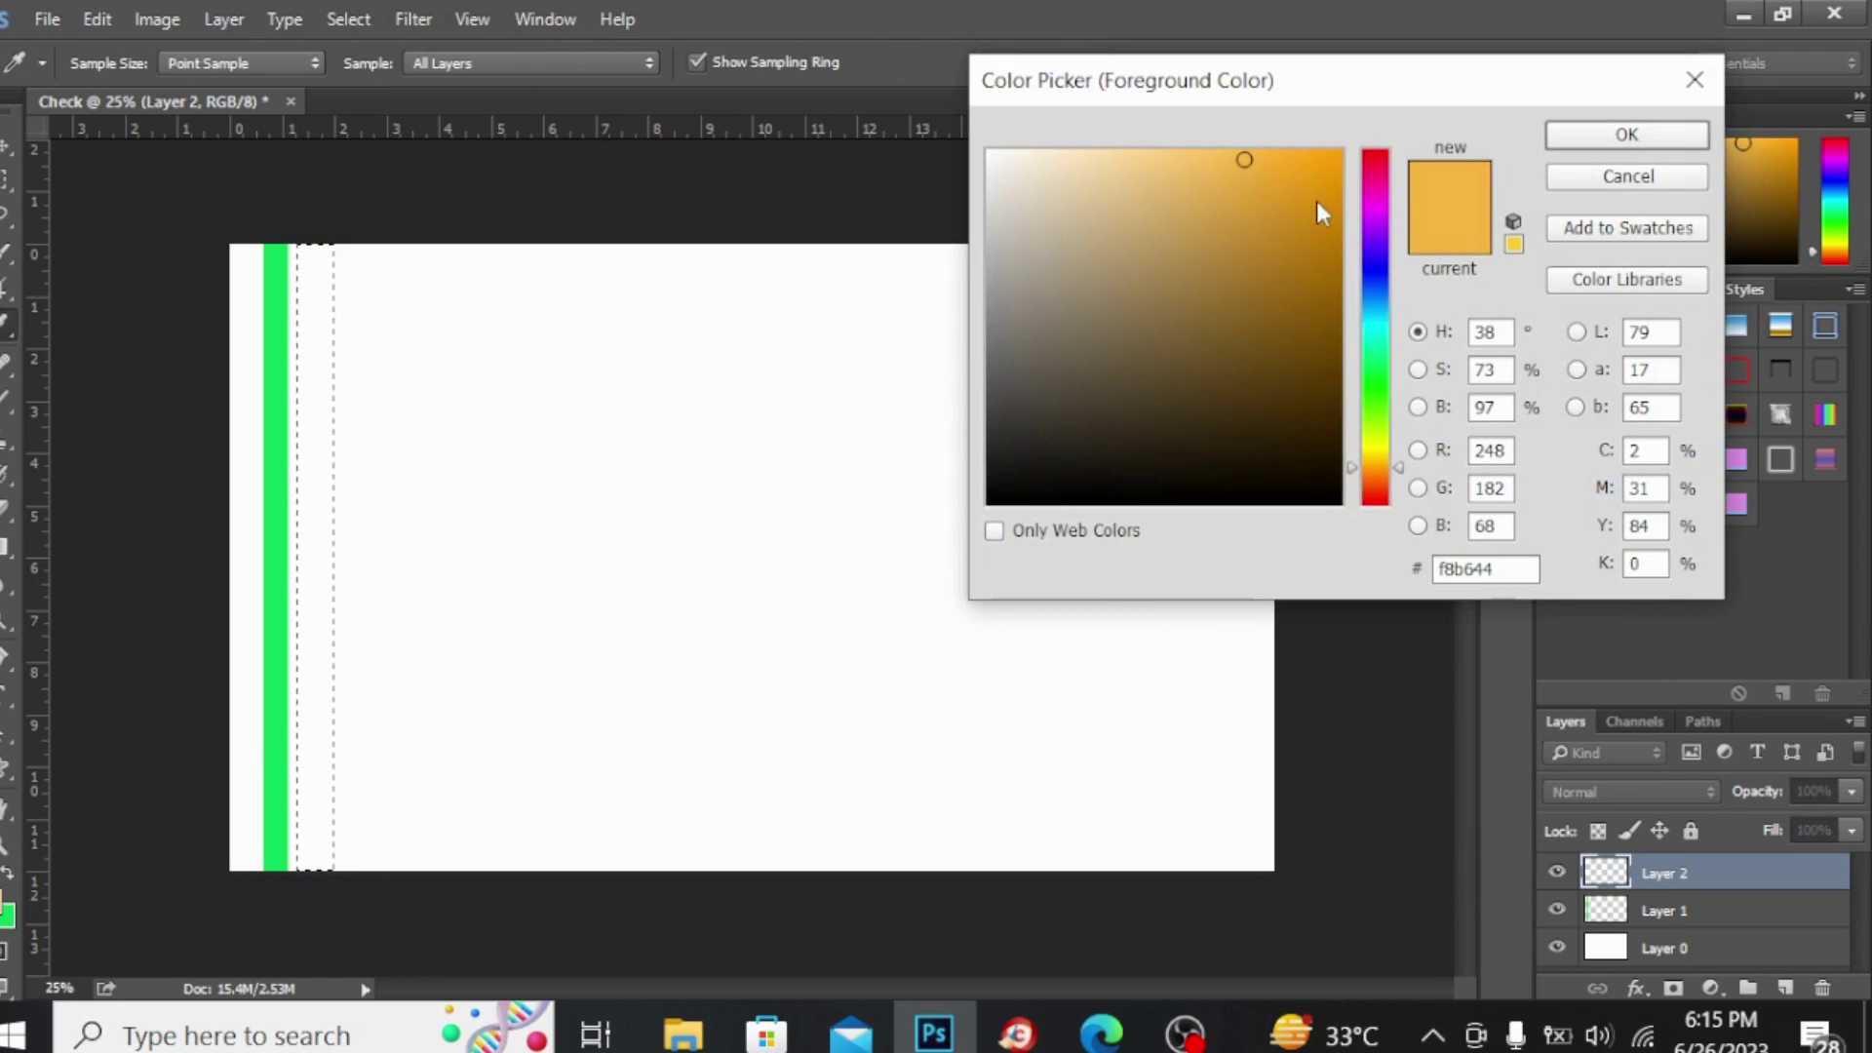
left_click(1325, 283)
left_click(1325, 267)
left_click(1322, 235)
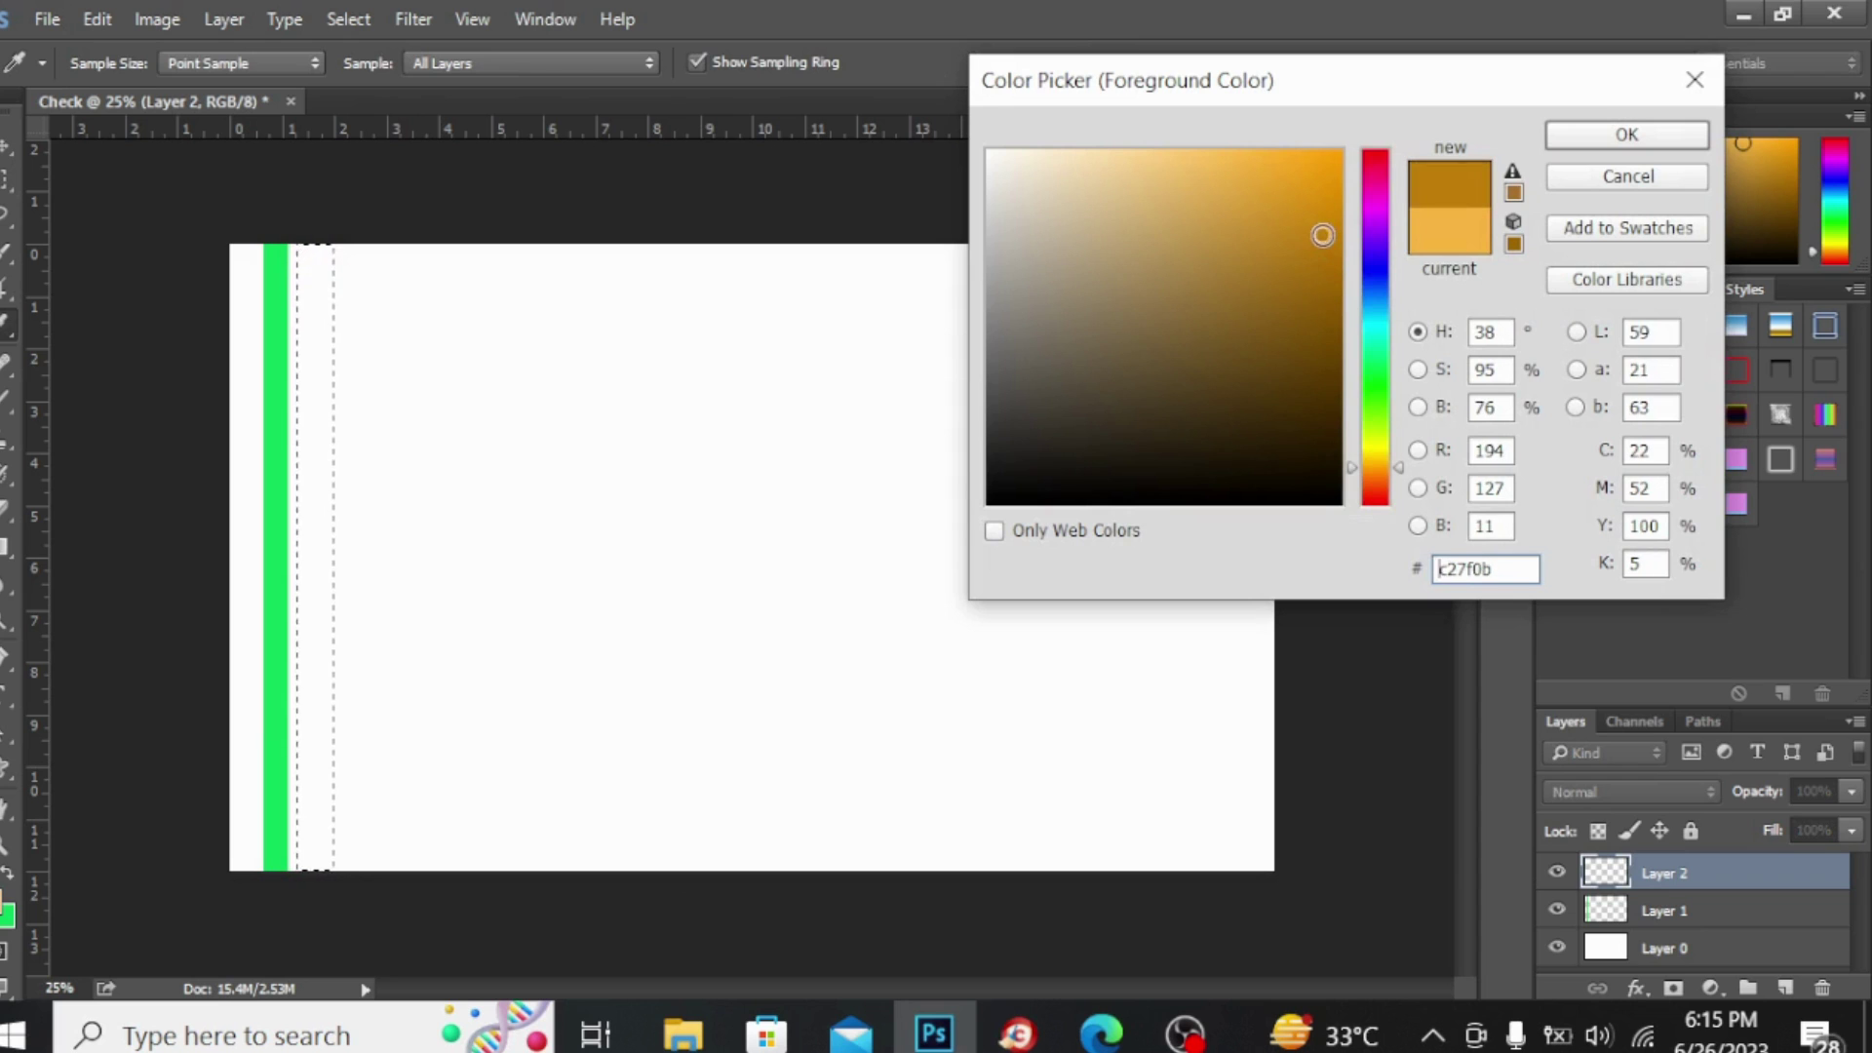
left_click(1643, 137)
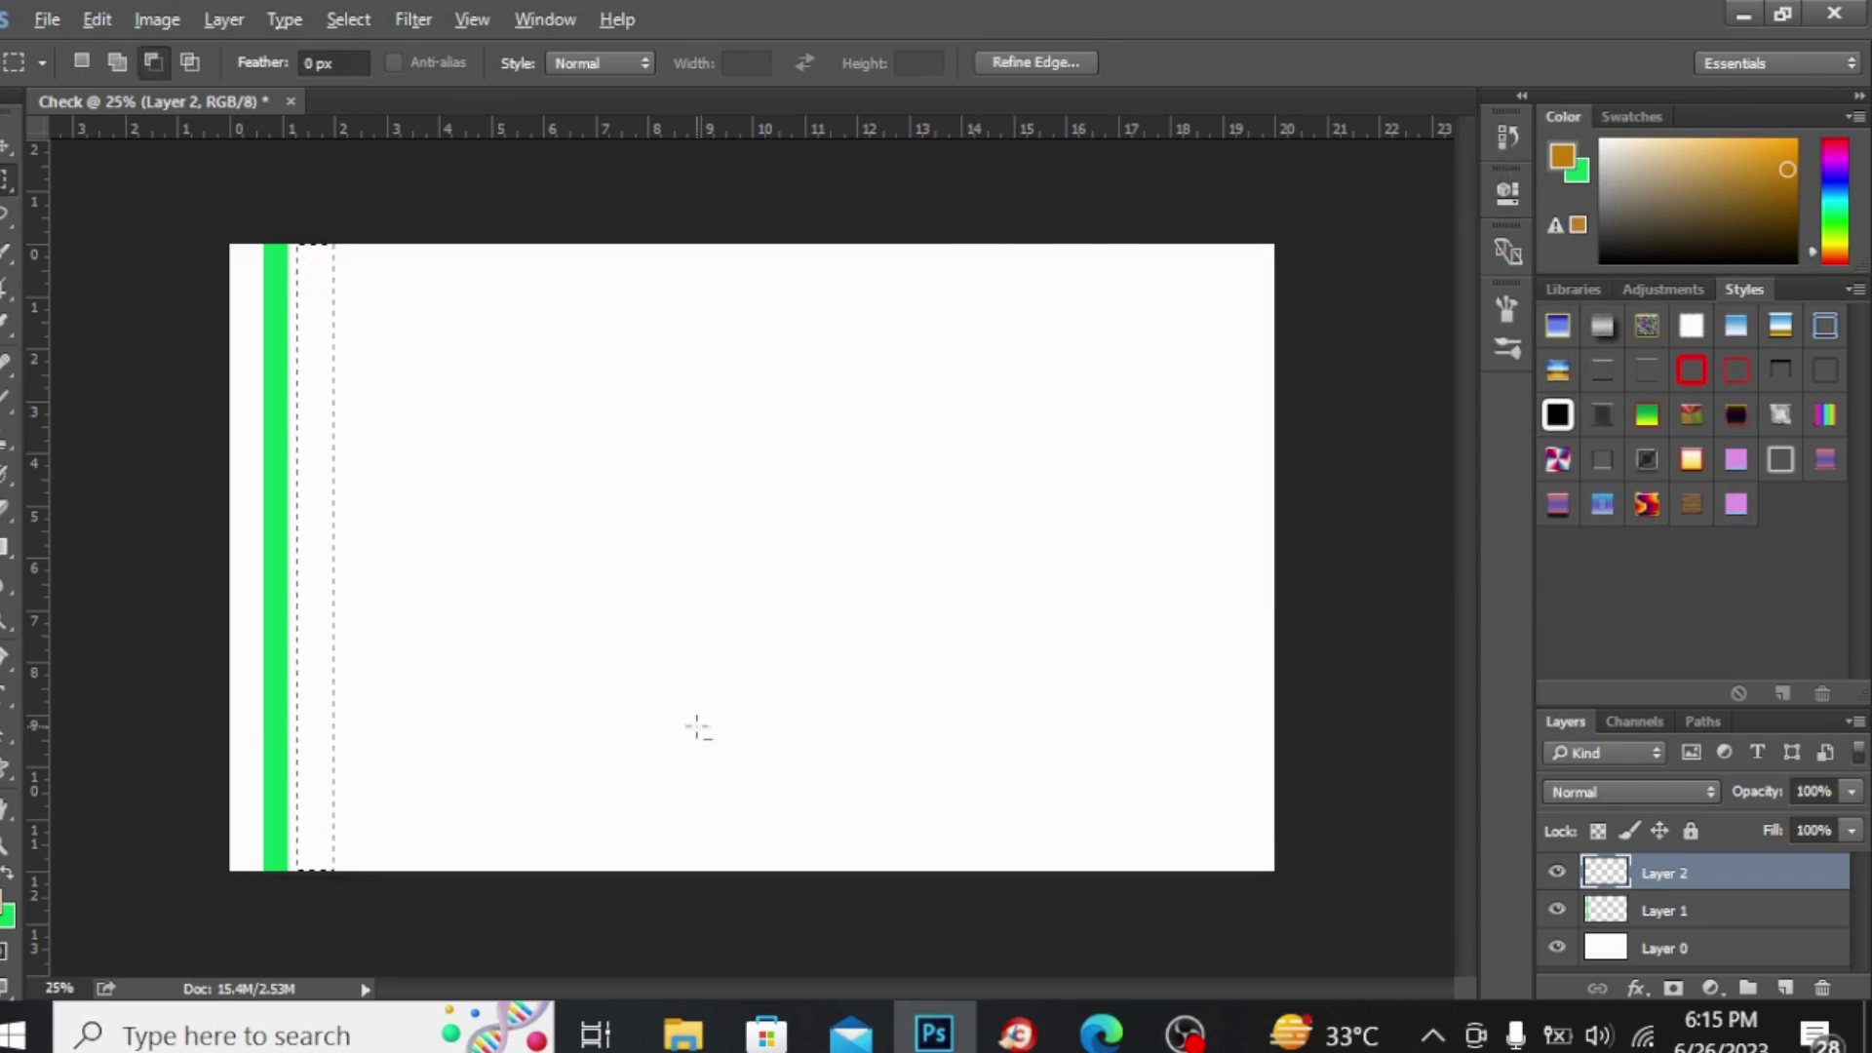
key("alt+BackSpace")
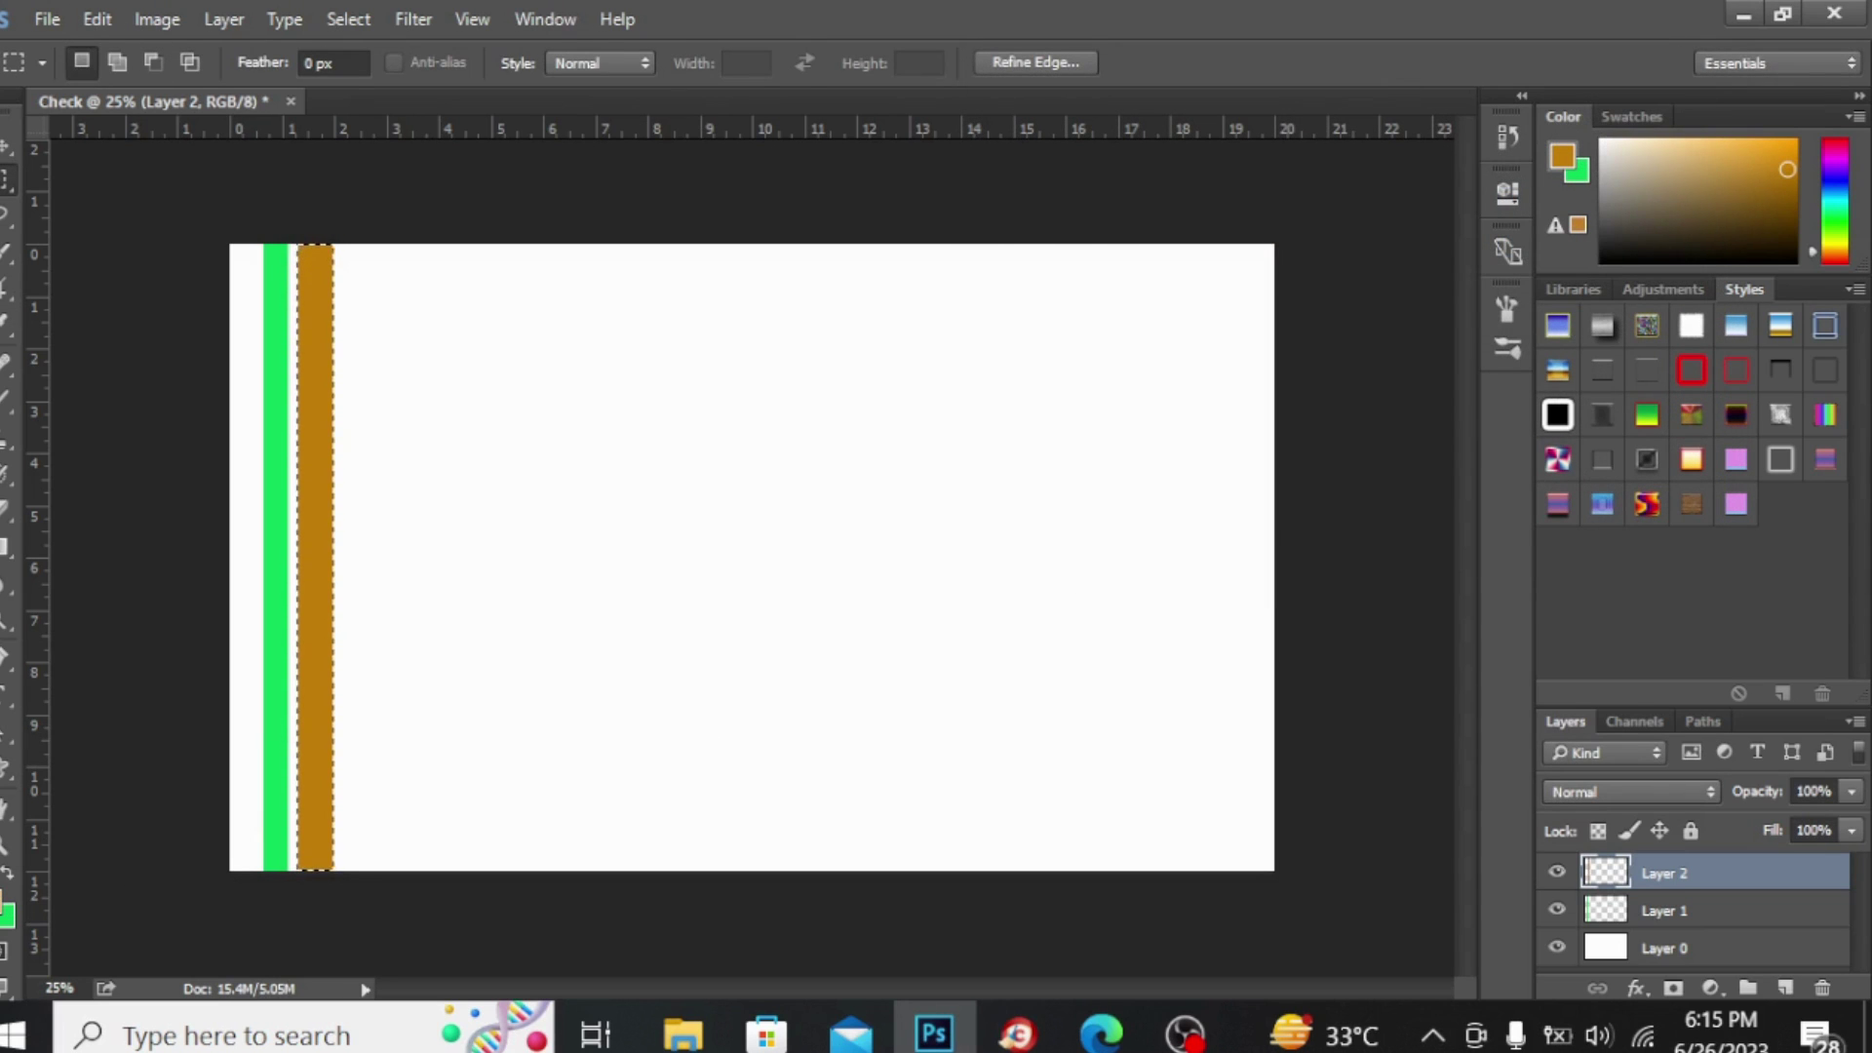
On a new layer, fill a full-height strip about 0.4 inch wide right of the brown stripe with light orange, RGB 254, 184, 63.
left_click(3, 902)
left_click(1254, 152)
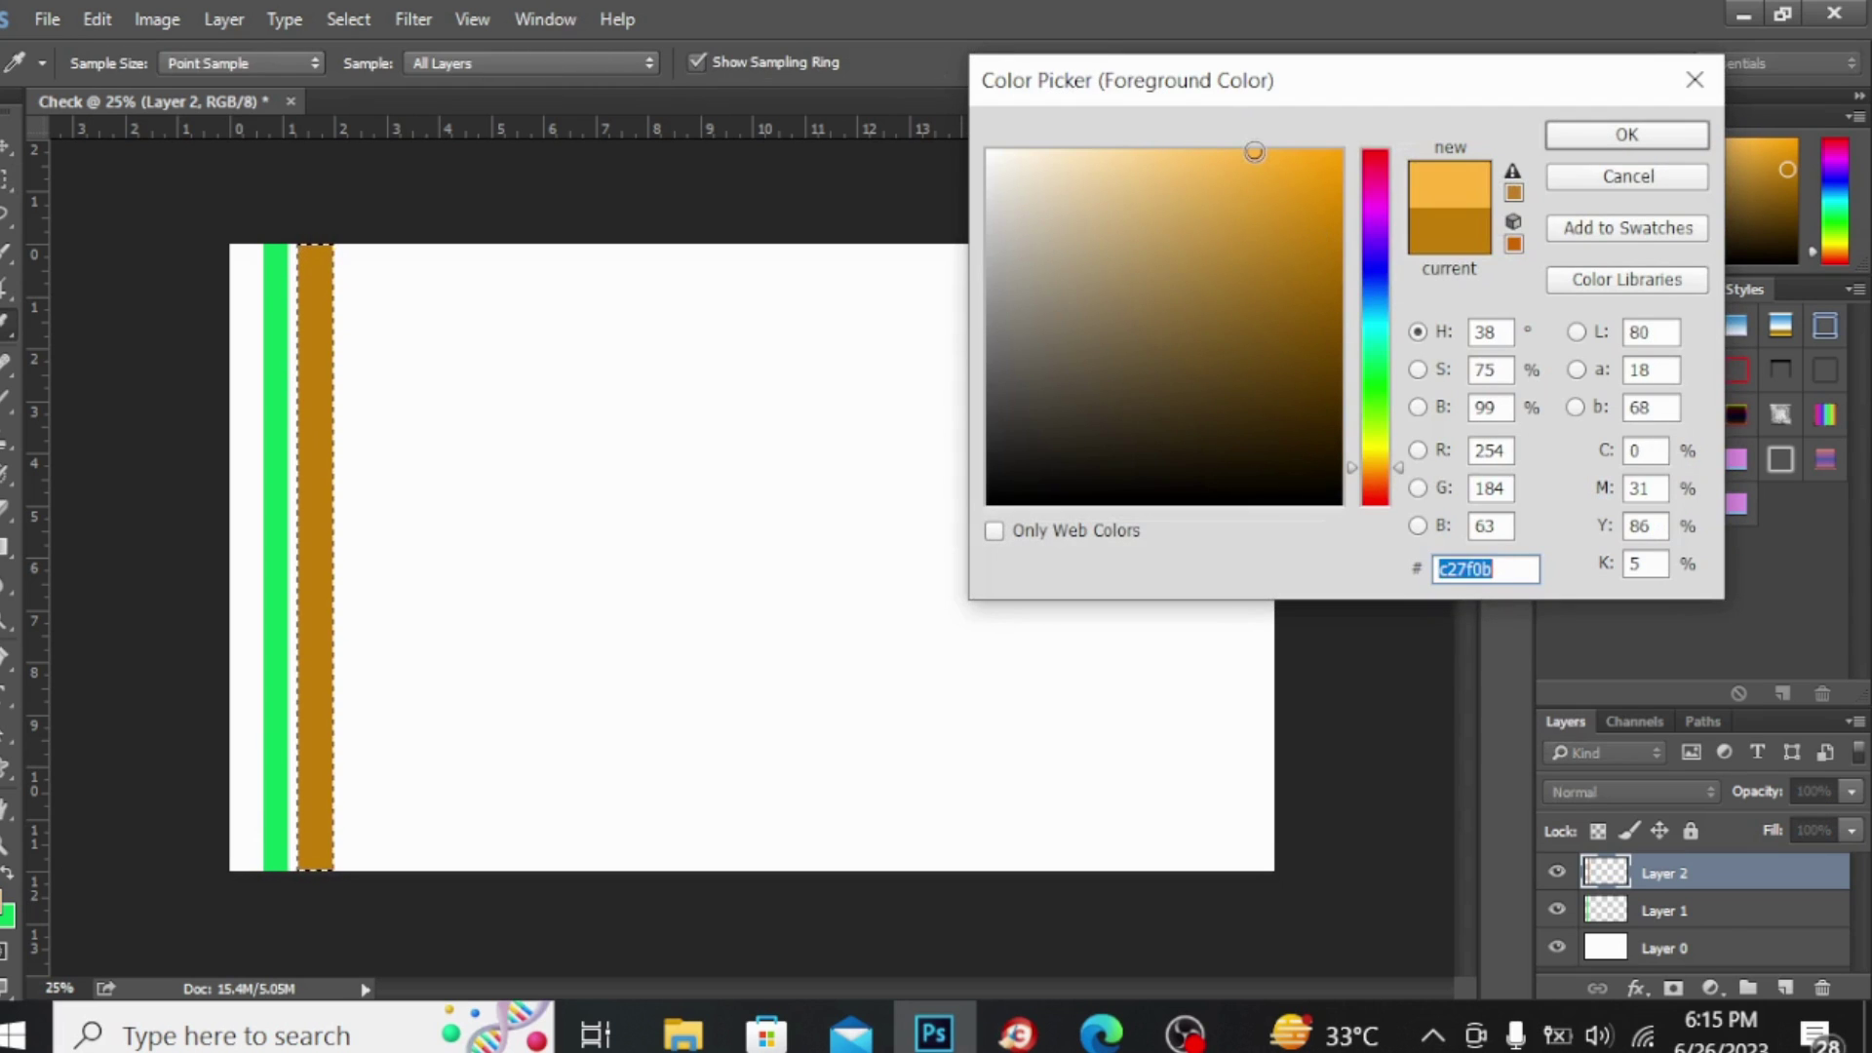
left_click(1626, 135)
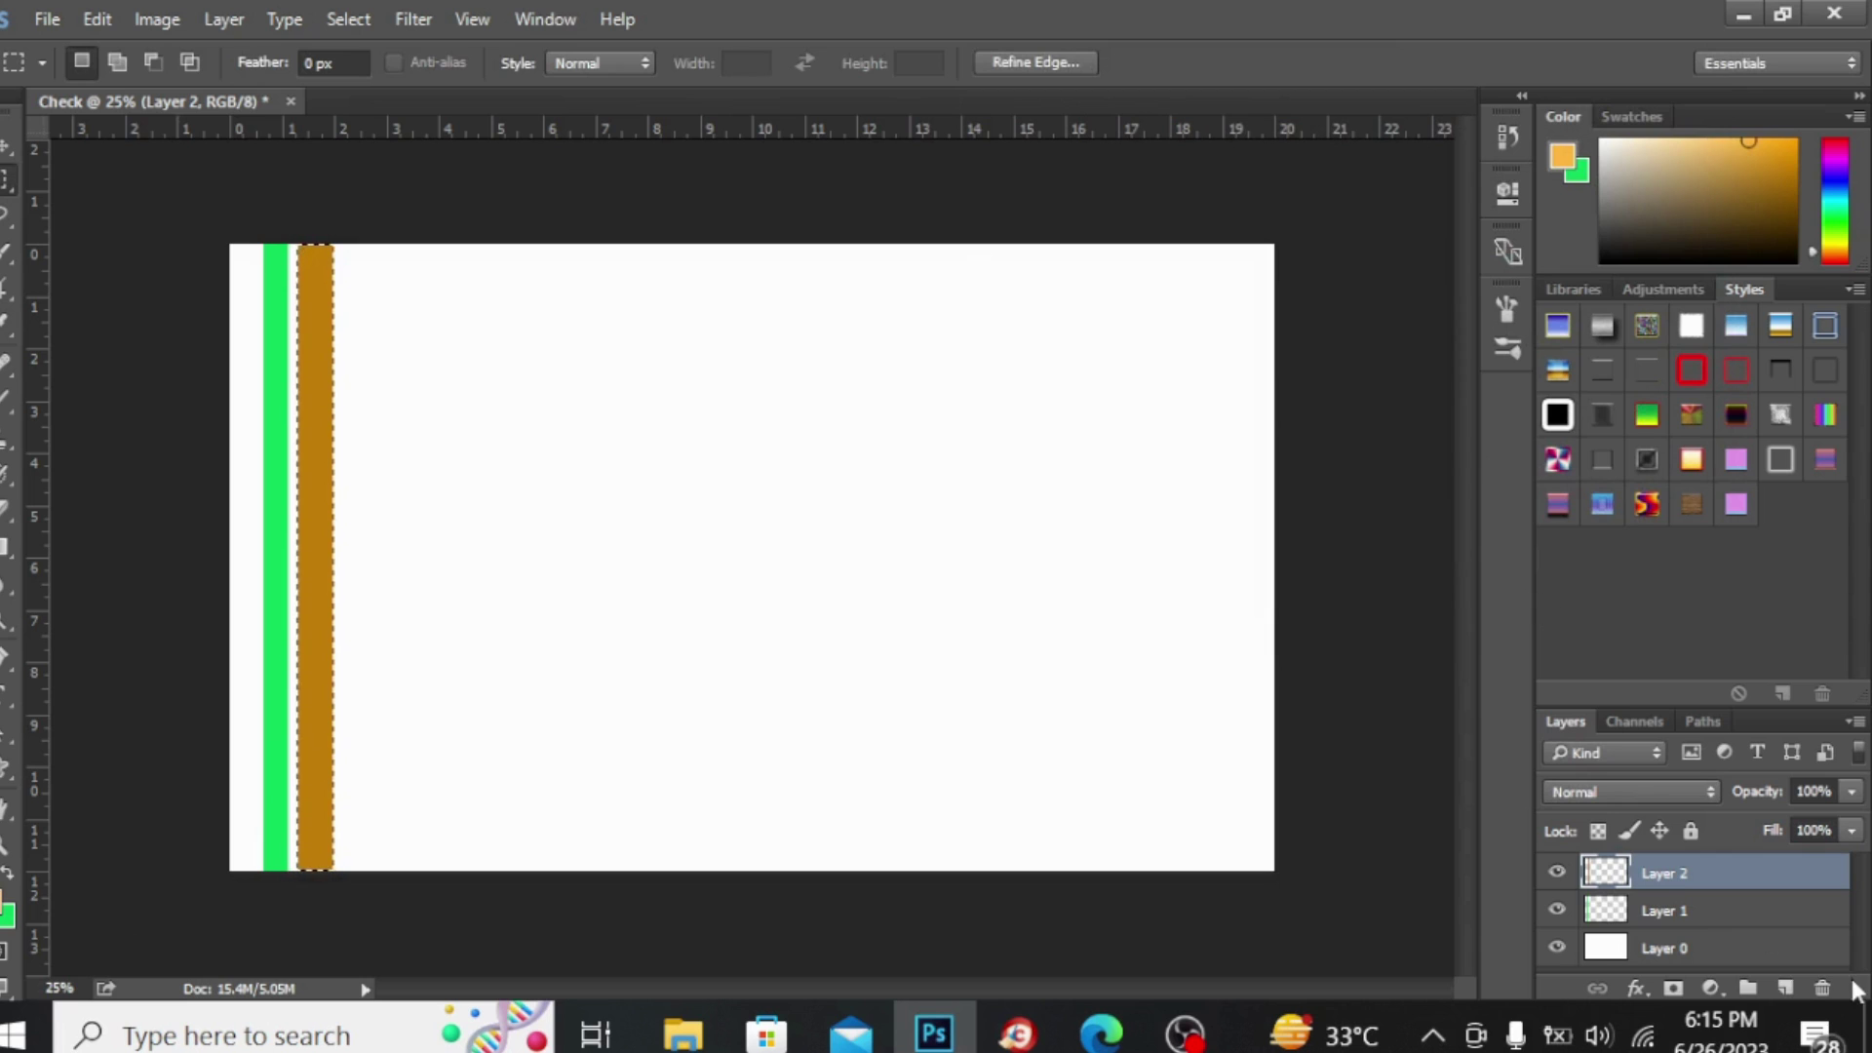
left_click(1788, 988)
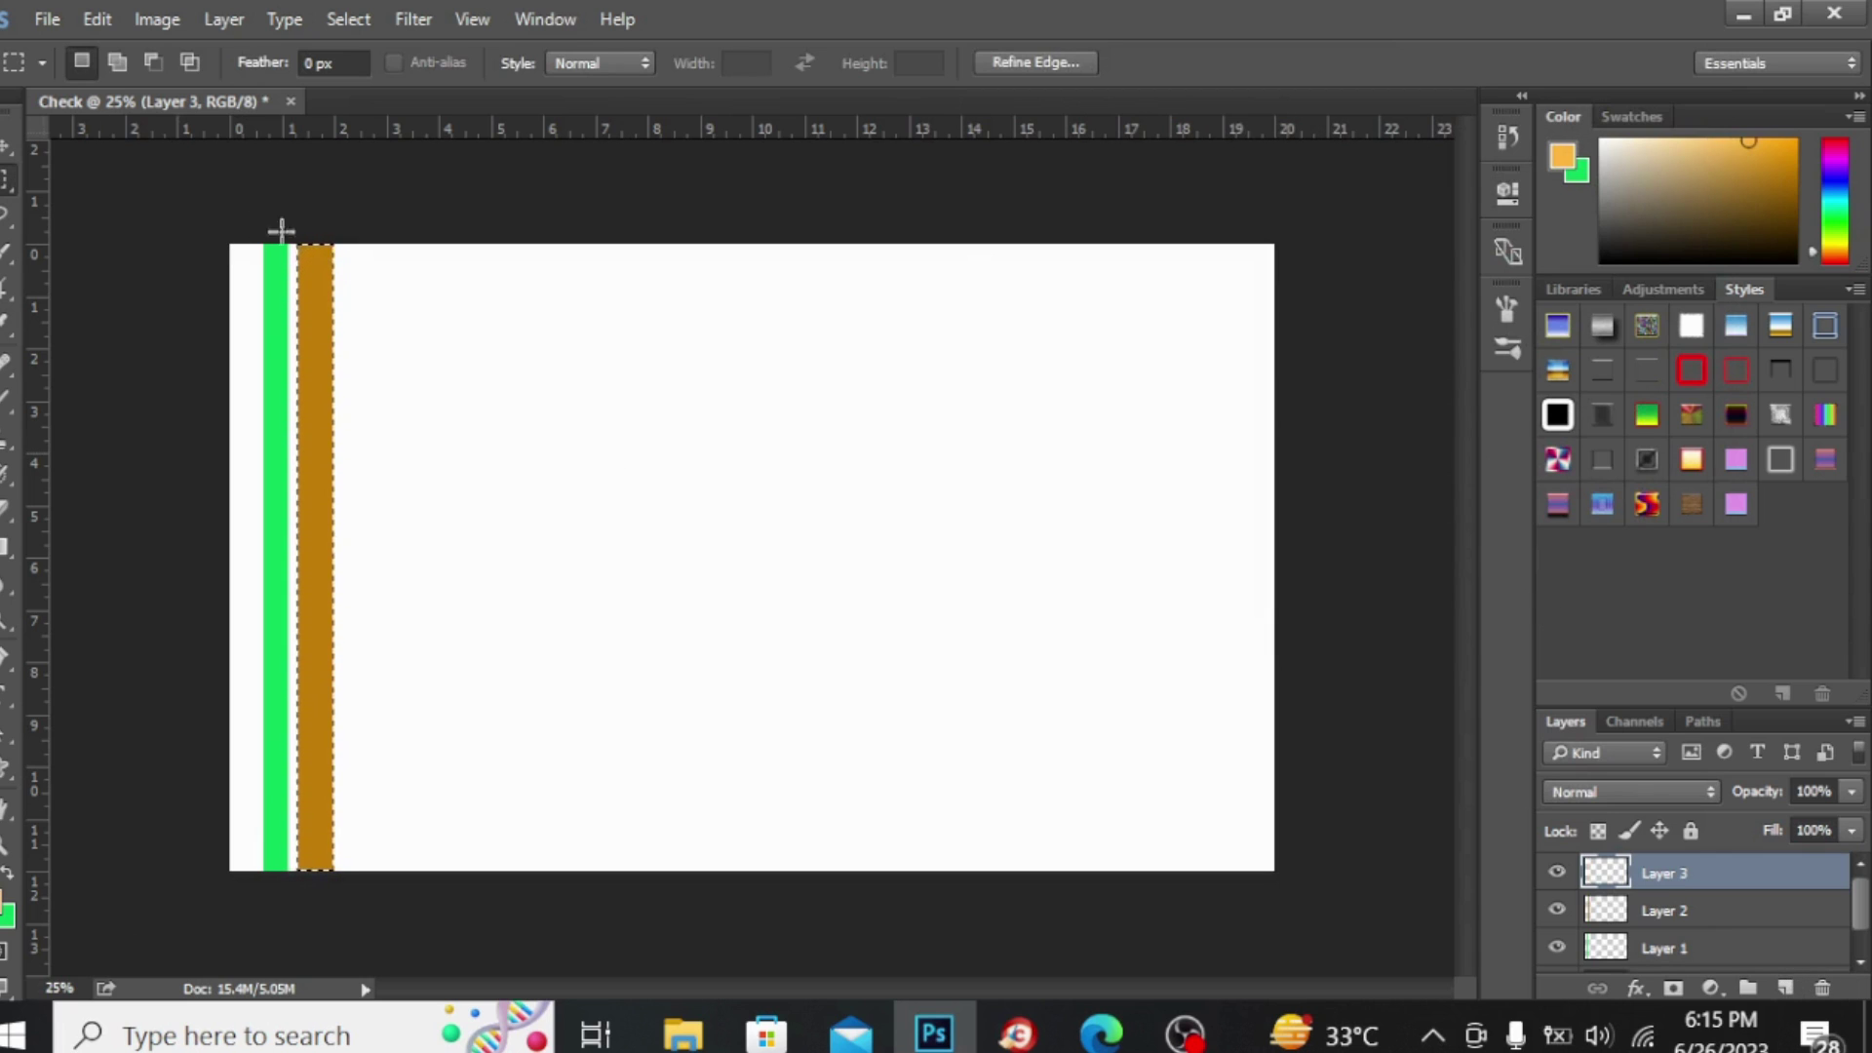
left_click_drag(344, 243, 365, 892)
key("alt+BackSpace")
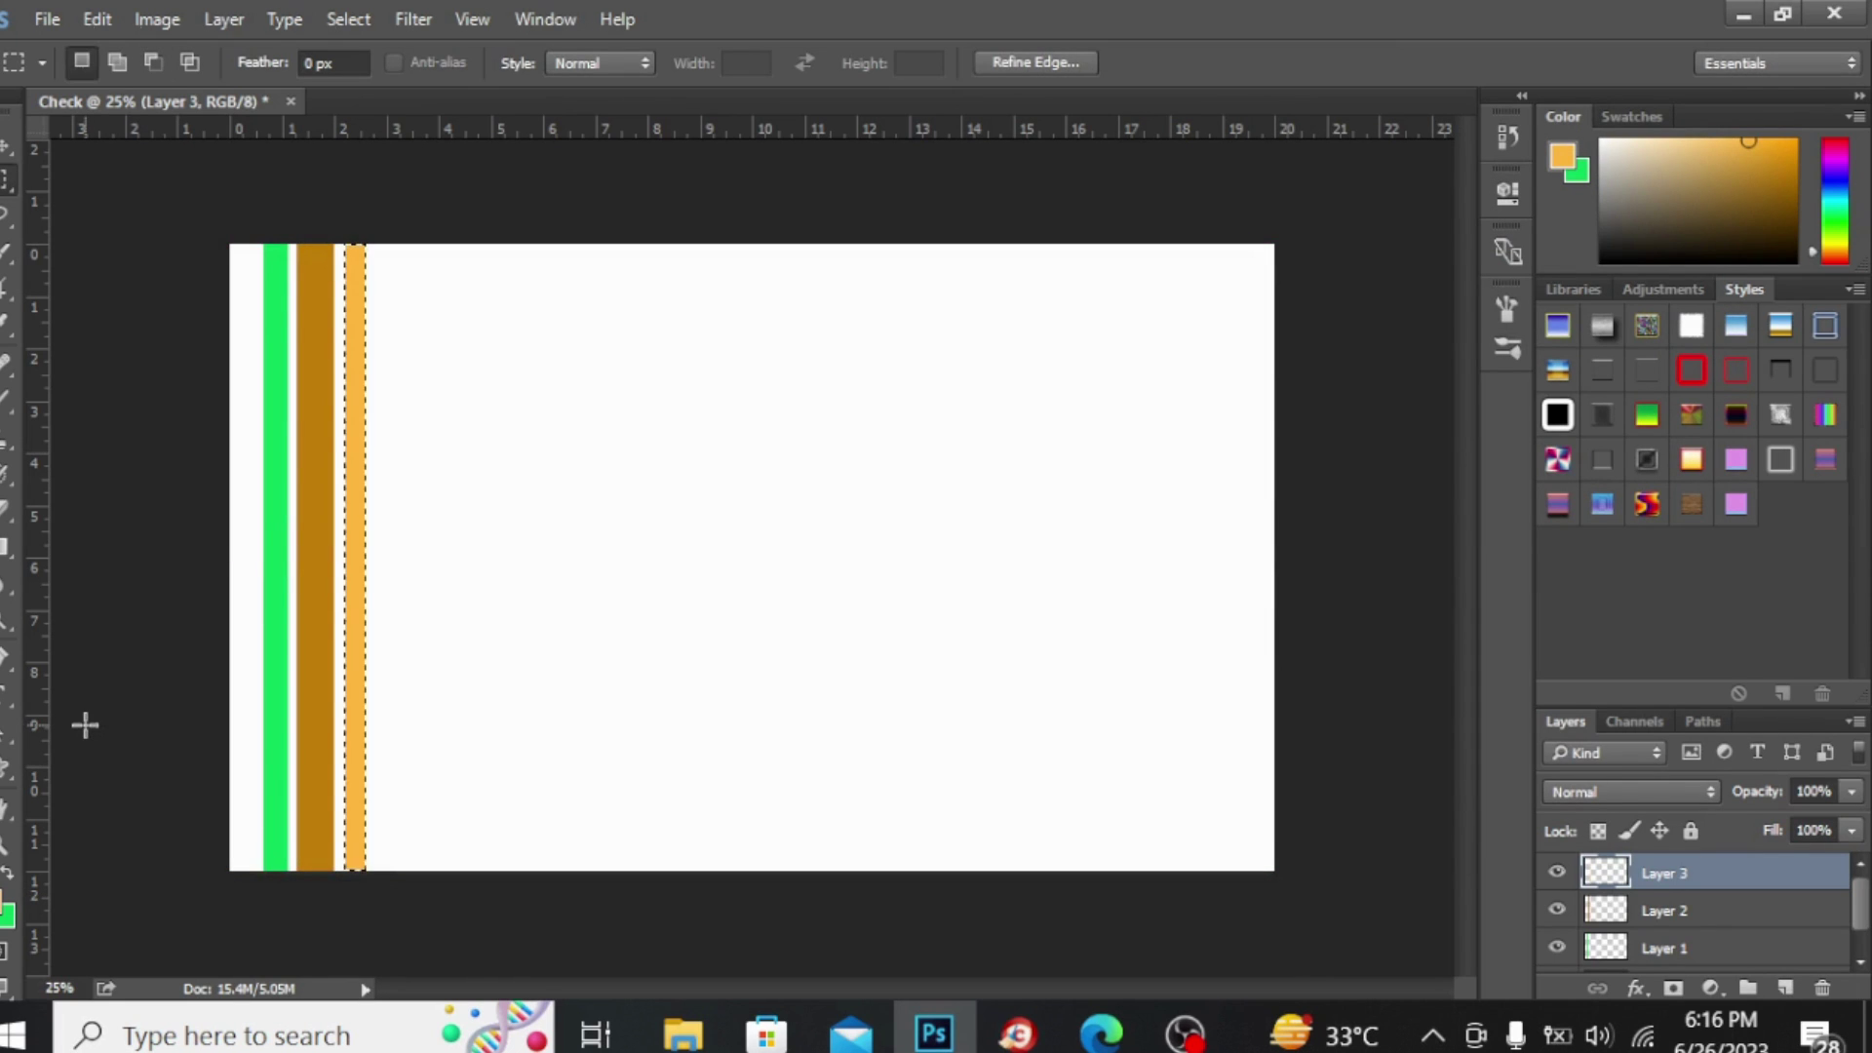
Deselect the light orange stripe and activate the Move tool.
left_click(4, 146)
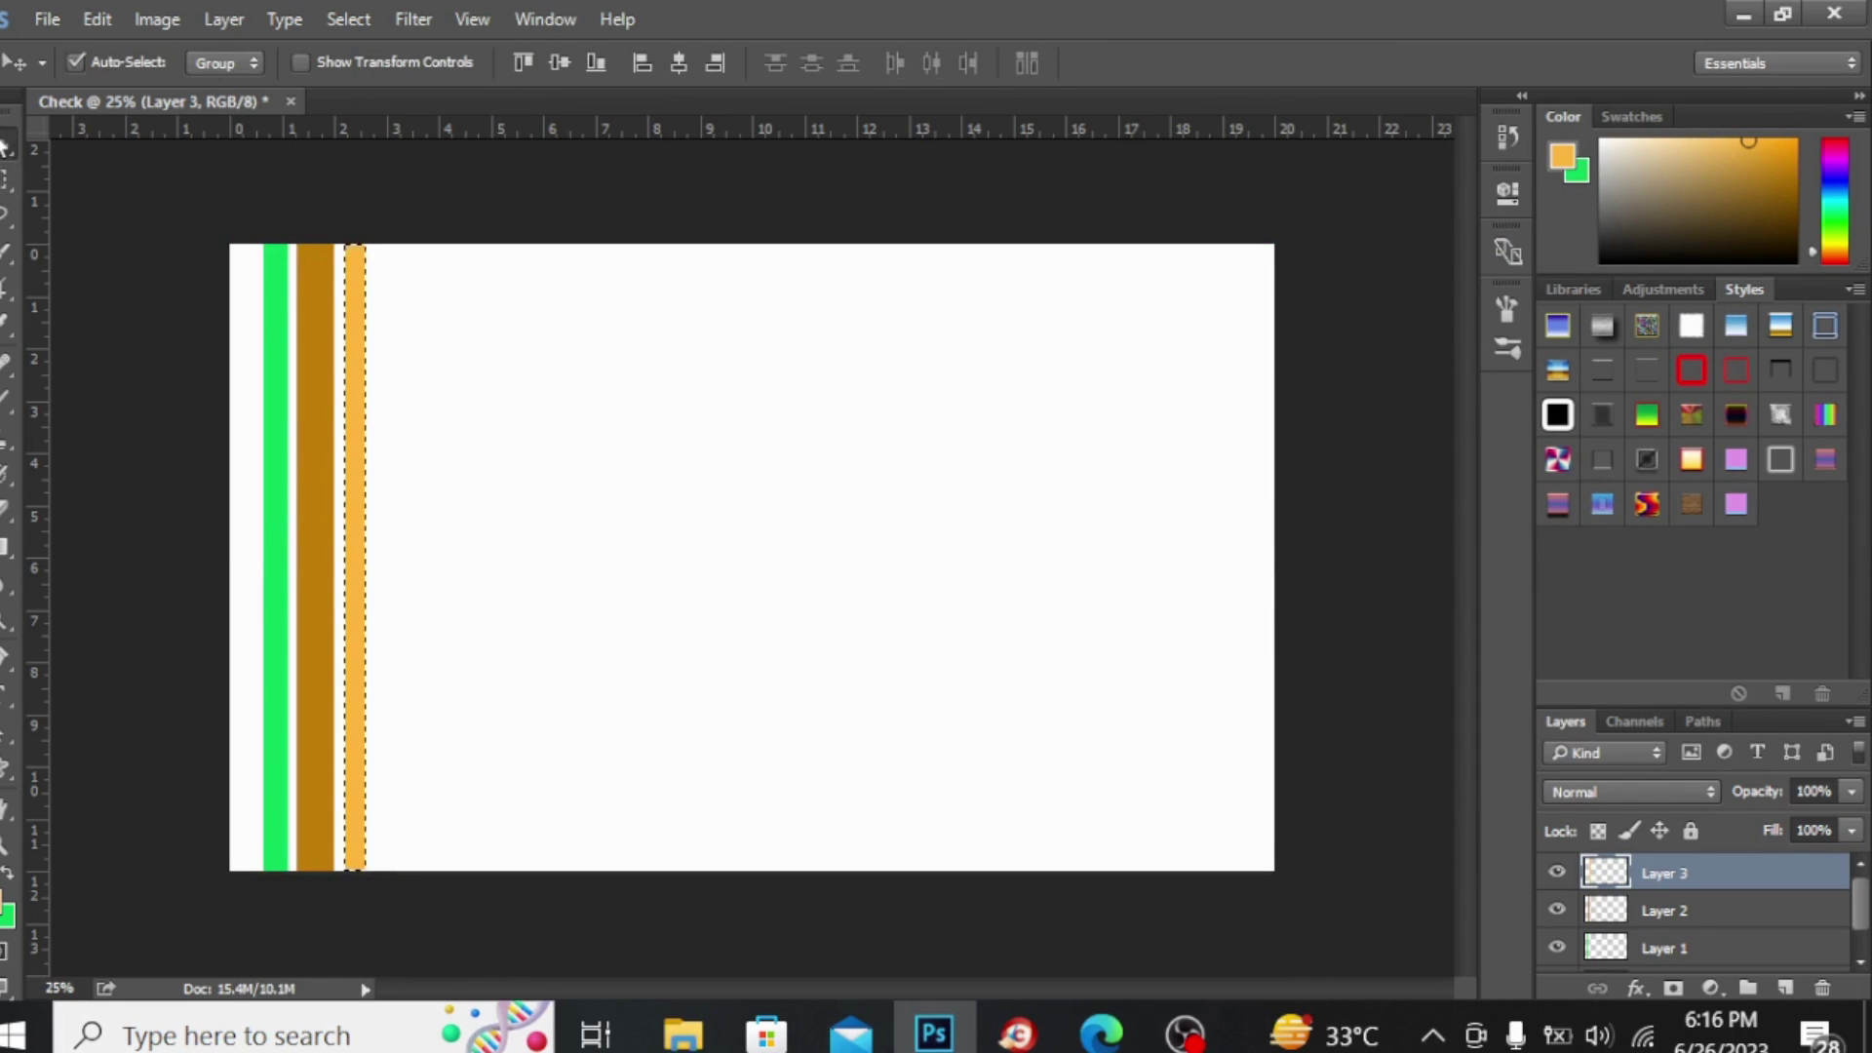
left_click(6, 181)
left_click(111, 295)
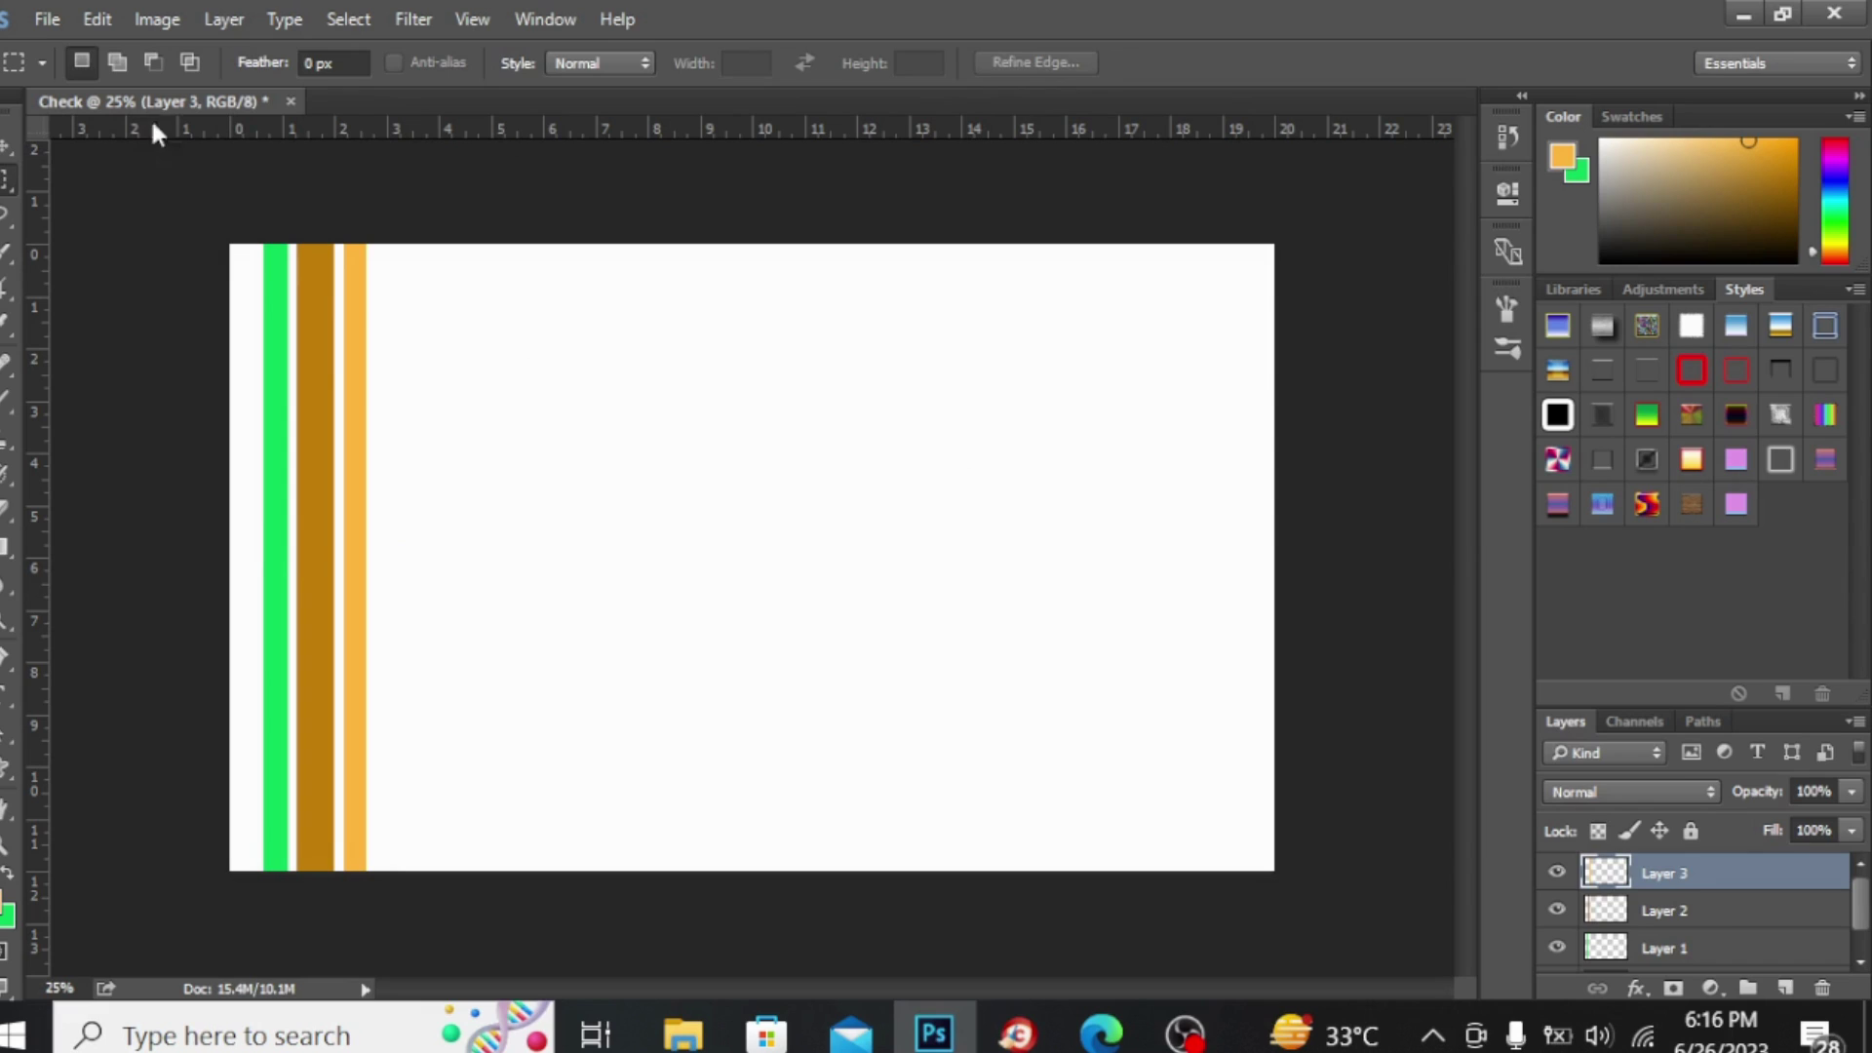
left_click(5, 146)
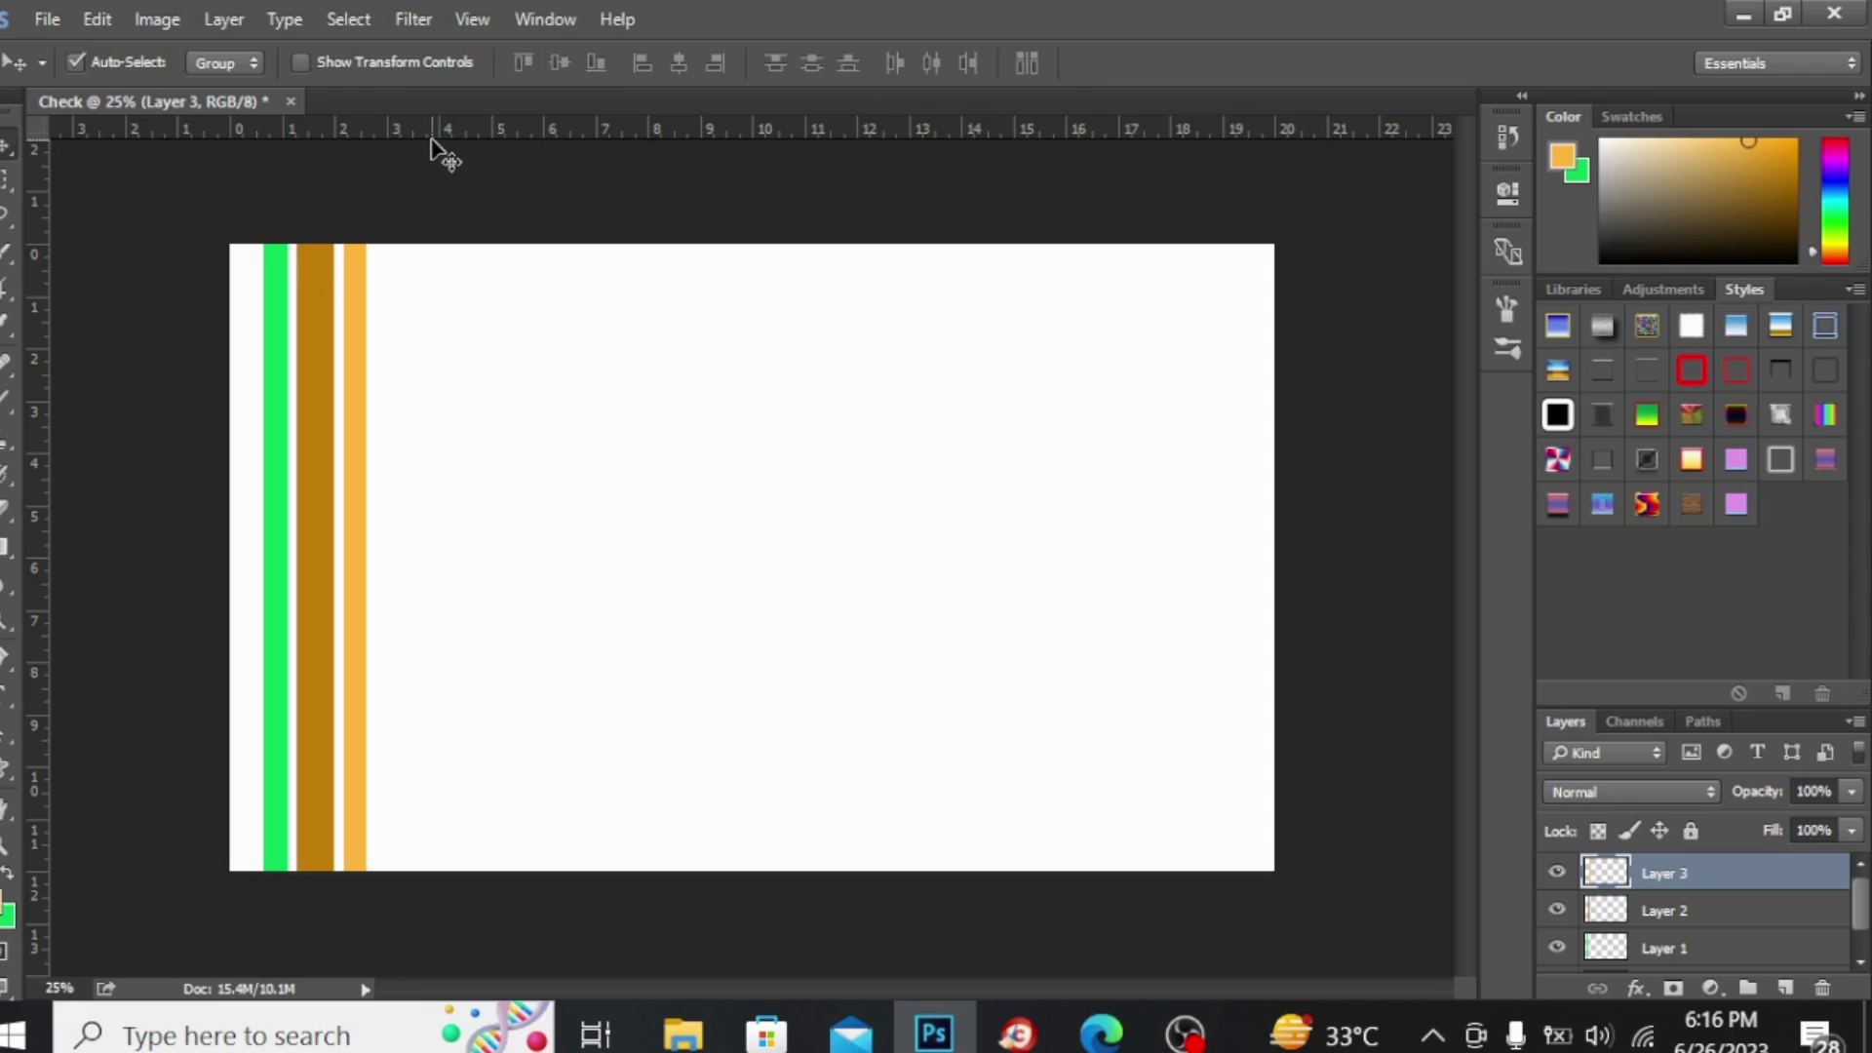
Hide and redisplay the rulers, and place four horizontal guides at about 2.5, 5, 7.5 and 10 inches.
key("ctrl+r")
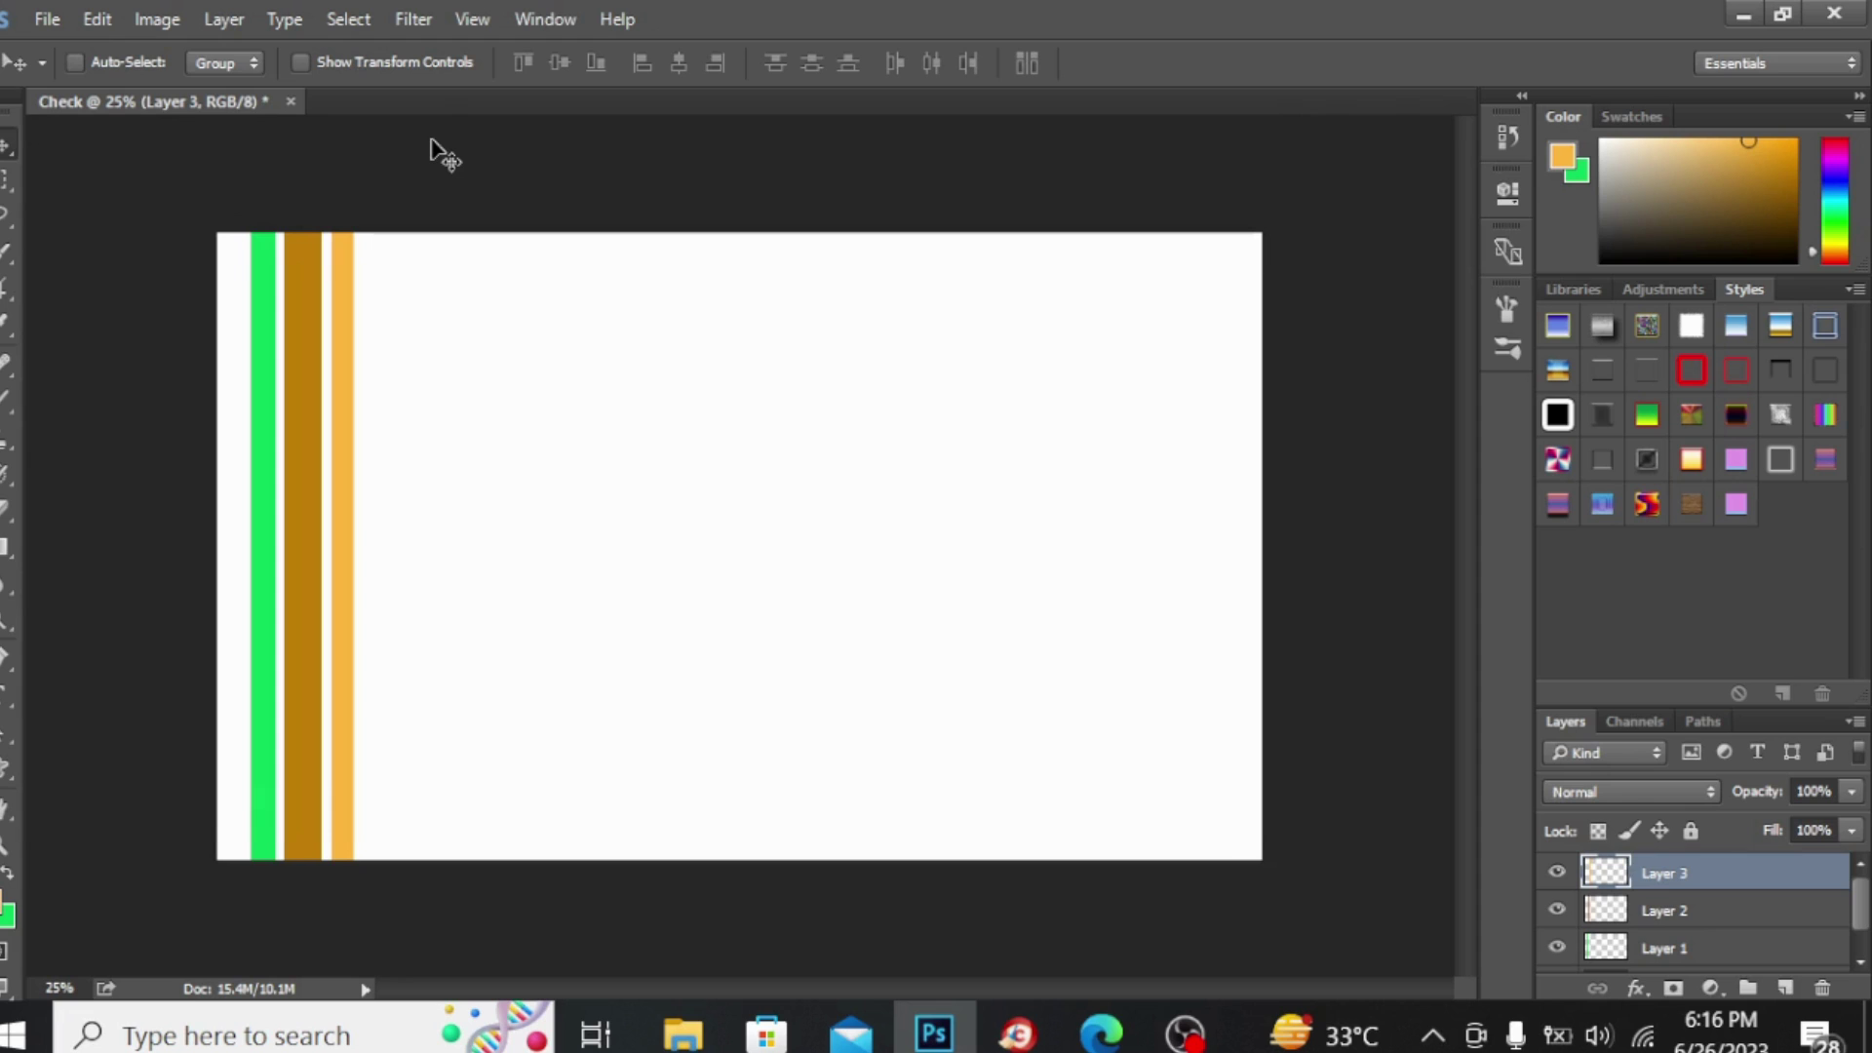
key("ctrl+r")
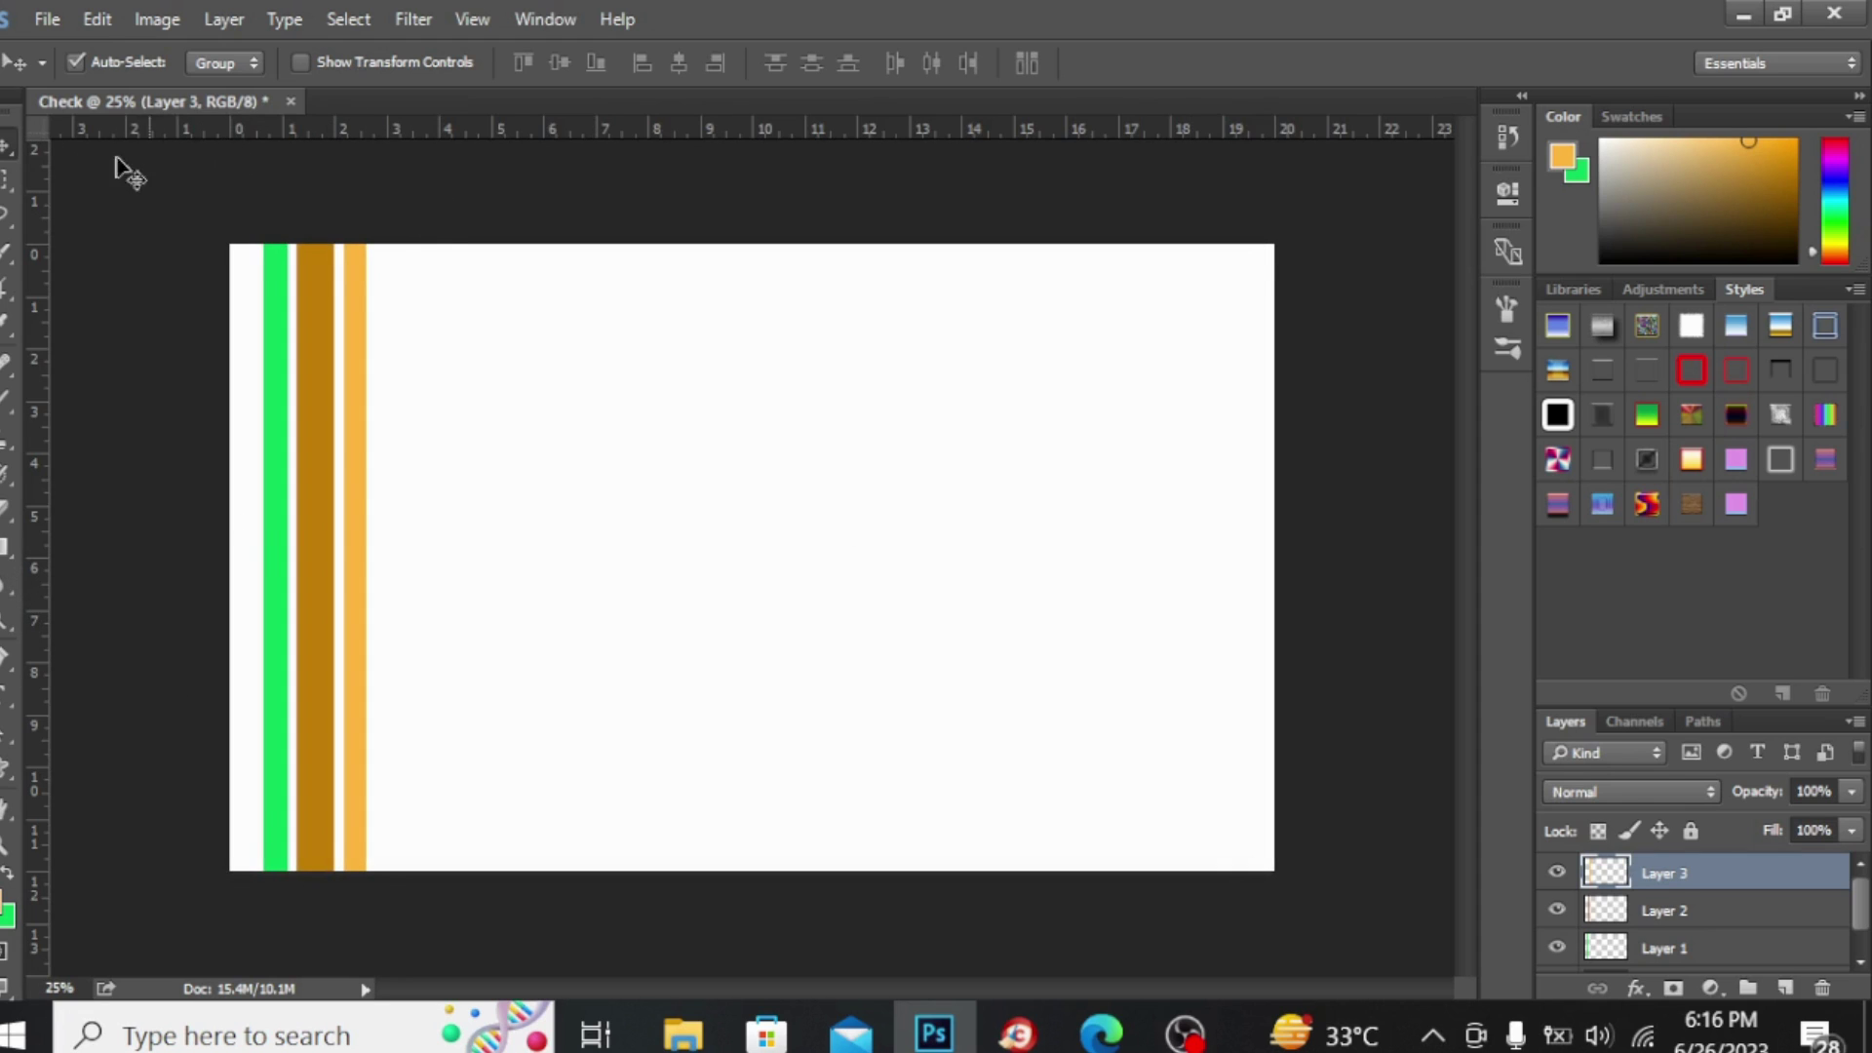
left_click_drag(518, 131, 497, 374)
left_click_drag(463, 133, 410, 531)
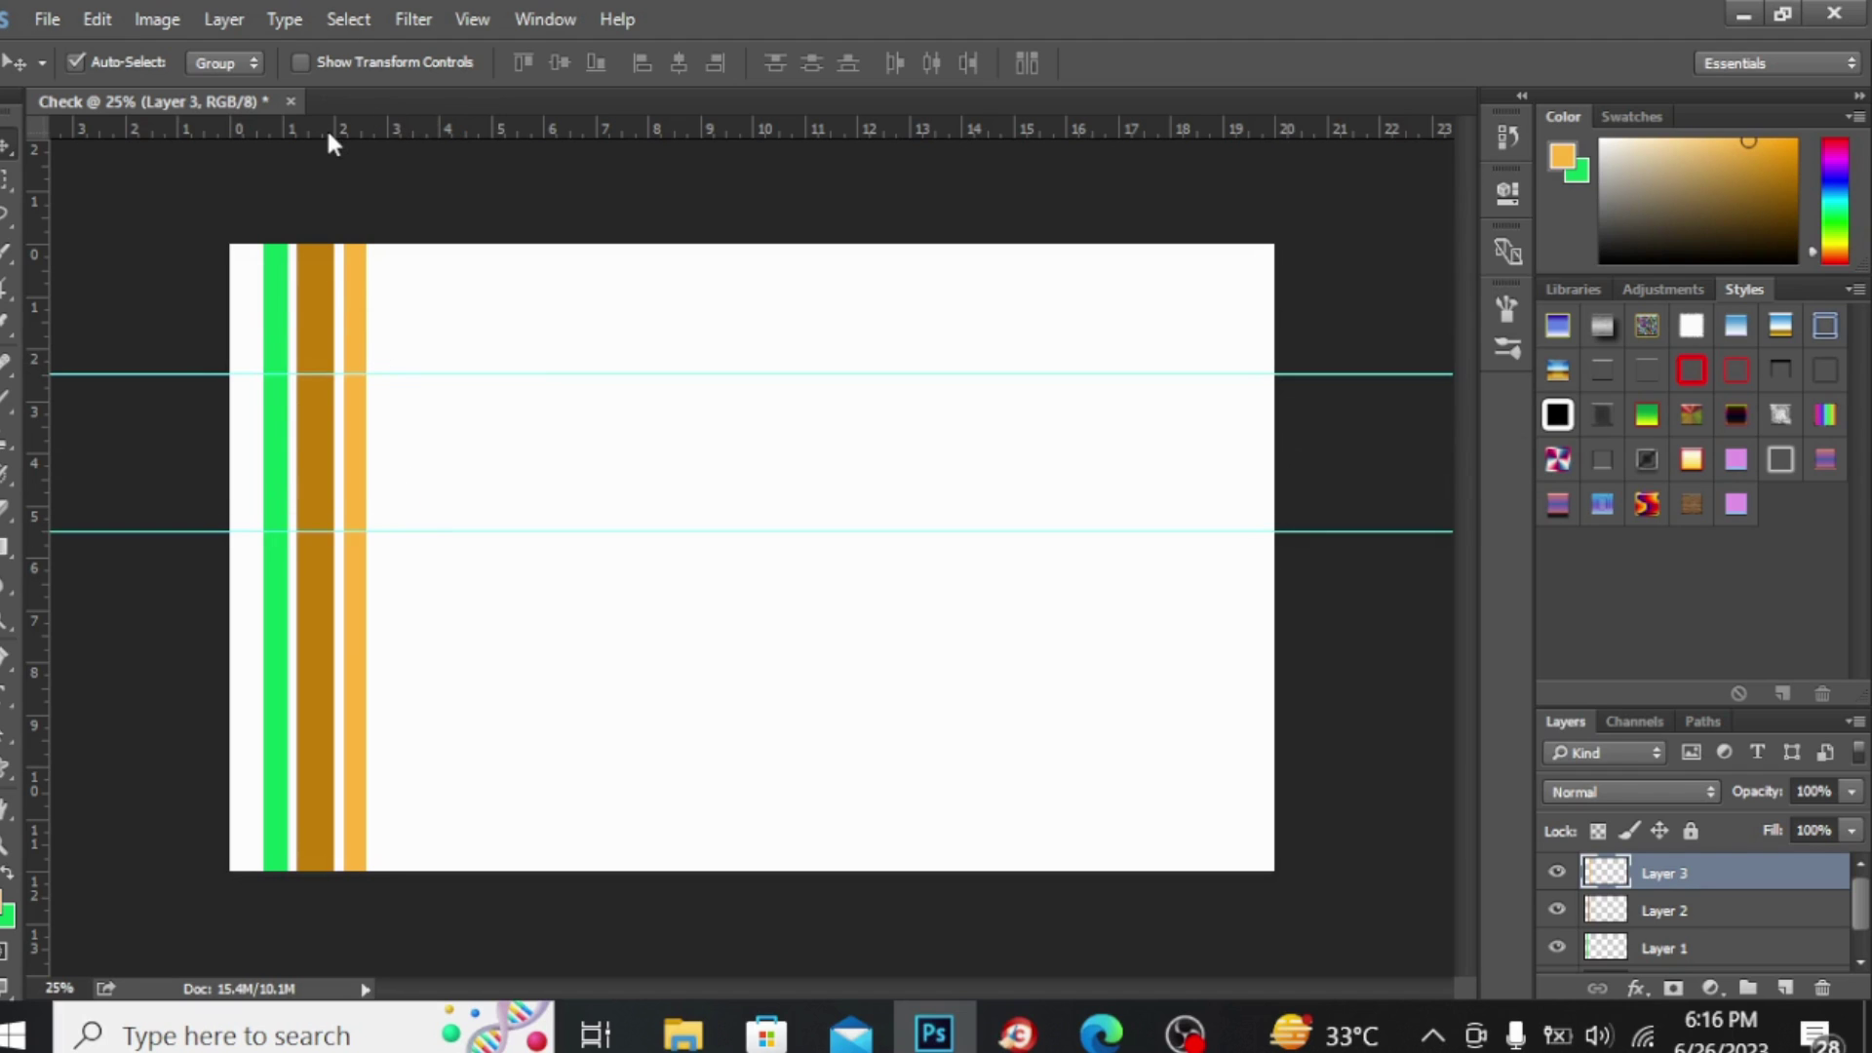
left_click_drag(329, 135, 313, 684)
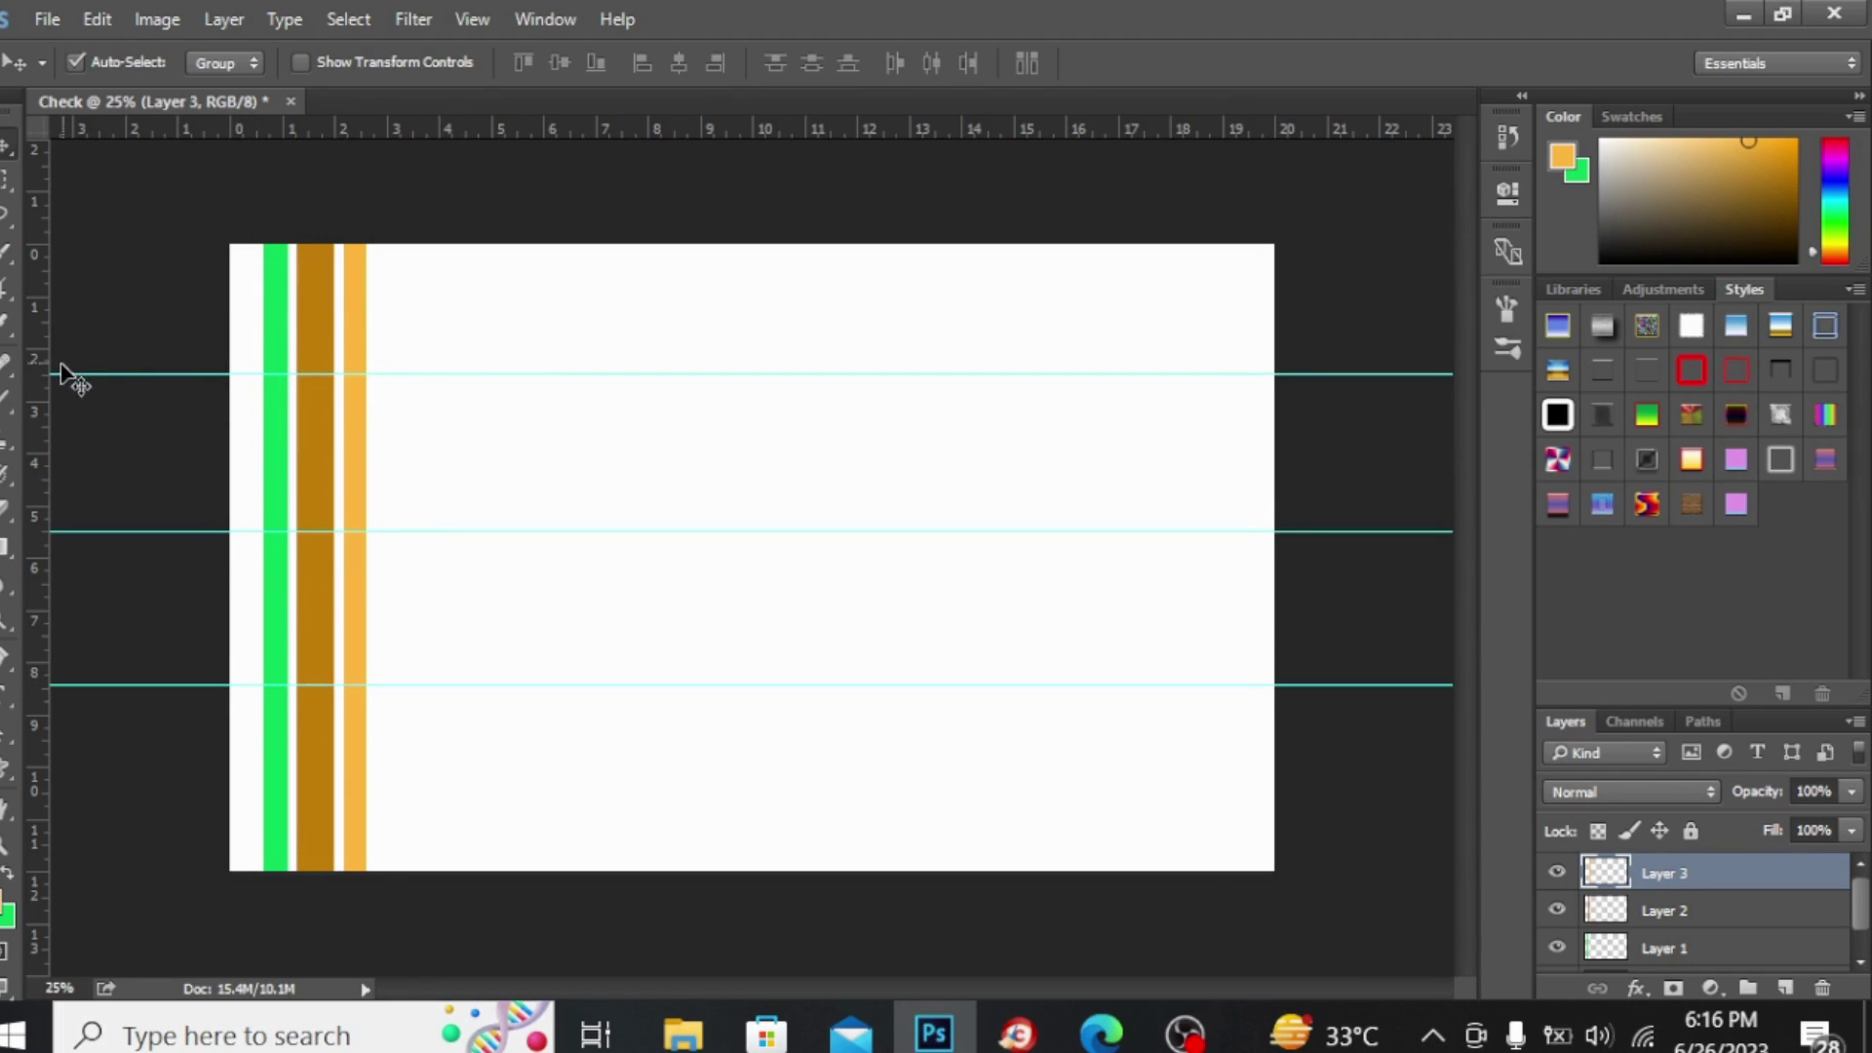
left_click_drag(250, 531, 248, 508)
left_click_drag(243, 684, 243, 635)
left_click_drag(336, 131, 323, 765)
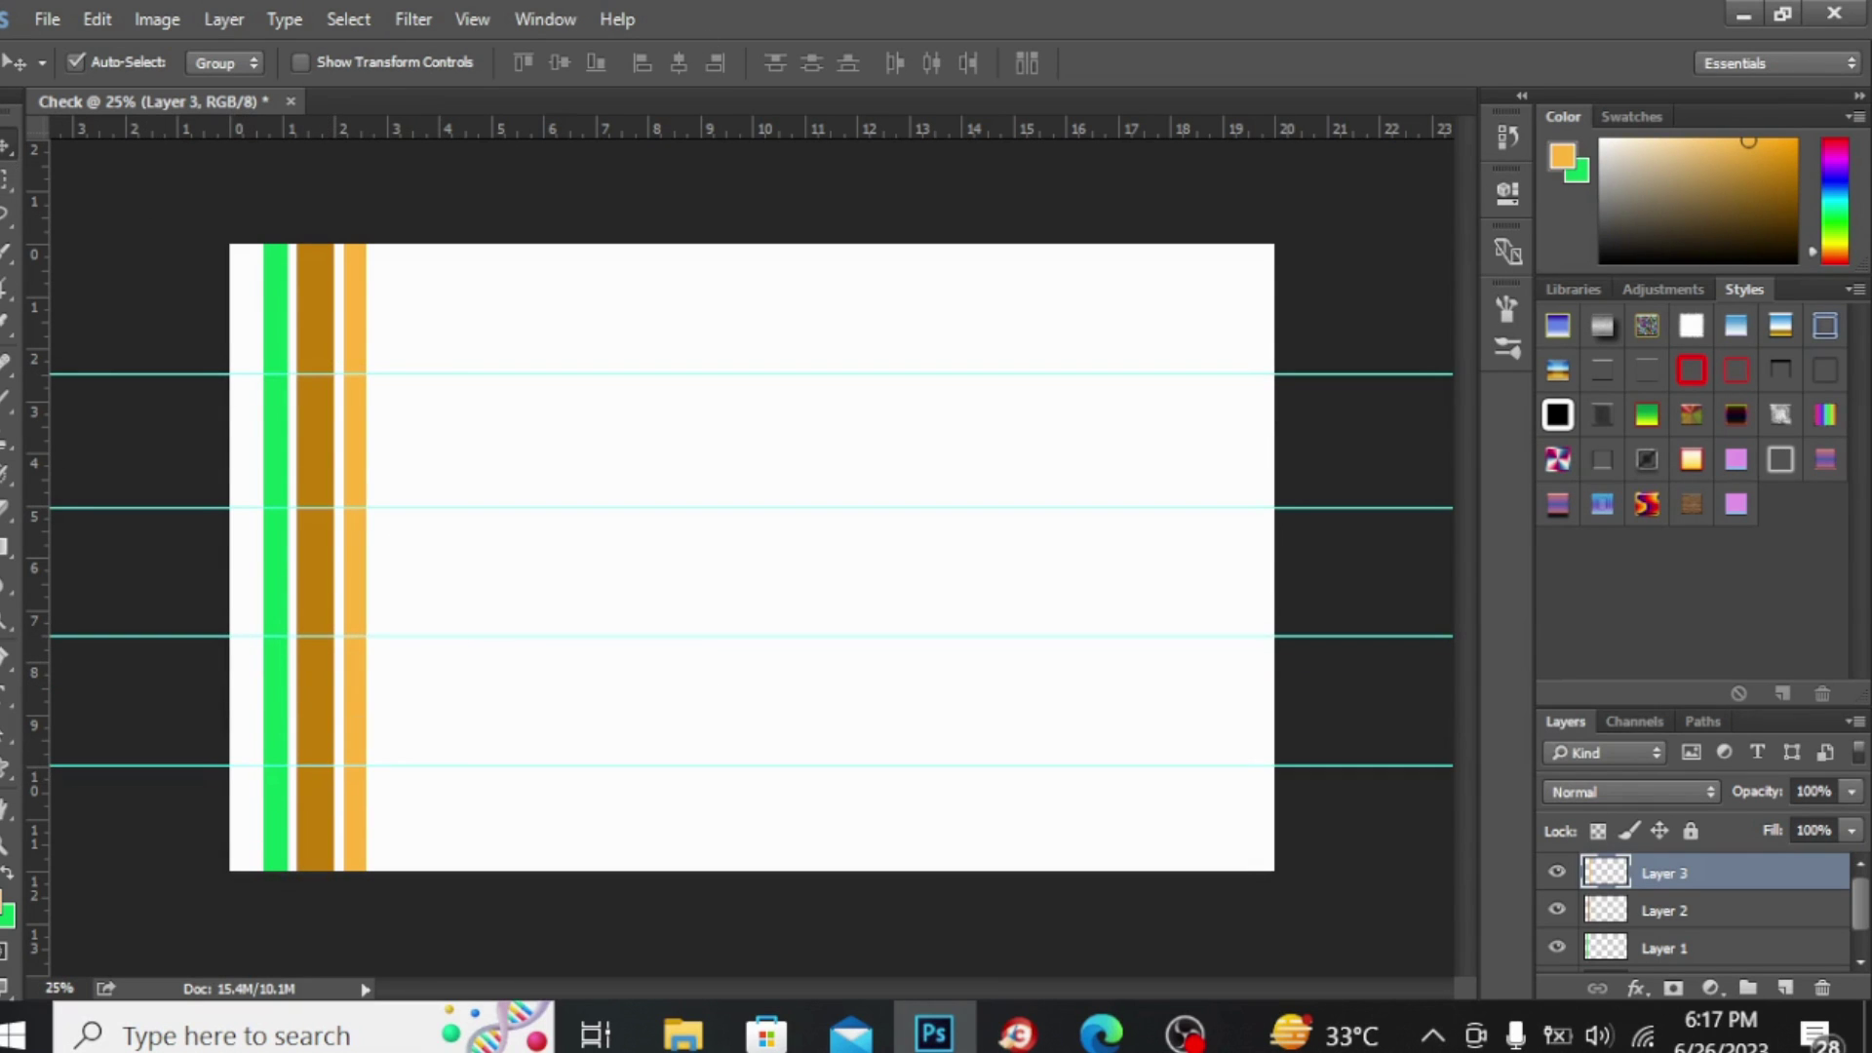
Place seven vertical guides at about 2.6, 5, 7.5, 10, 12.5, 15 and 17.5 inches across the canvas.
left_click_drag(39, 208, 333, 209)
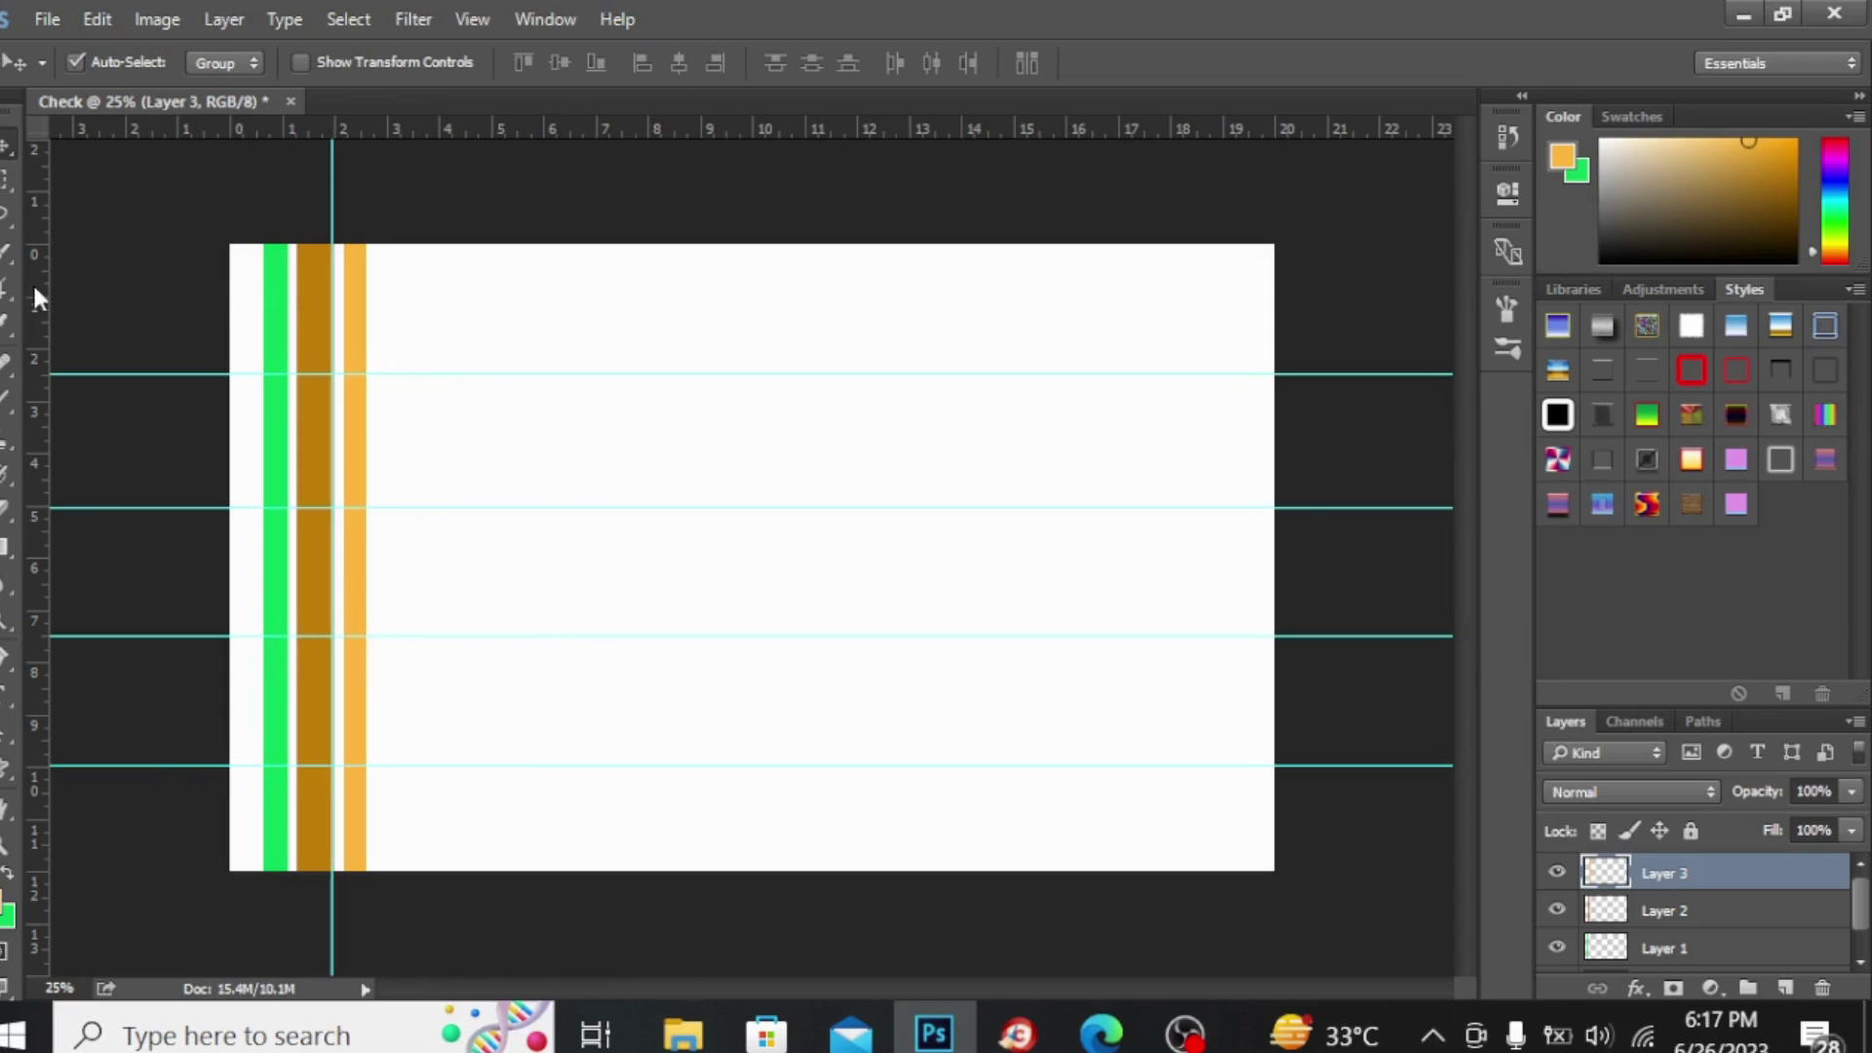
left_click_drag(34, 287, 538, 280)
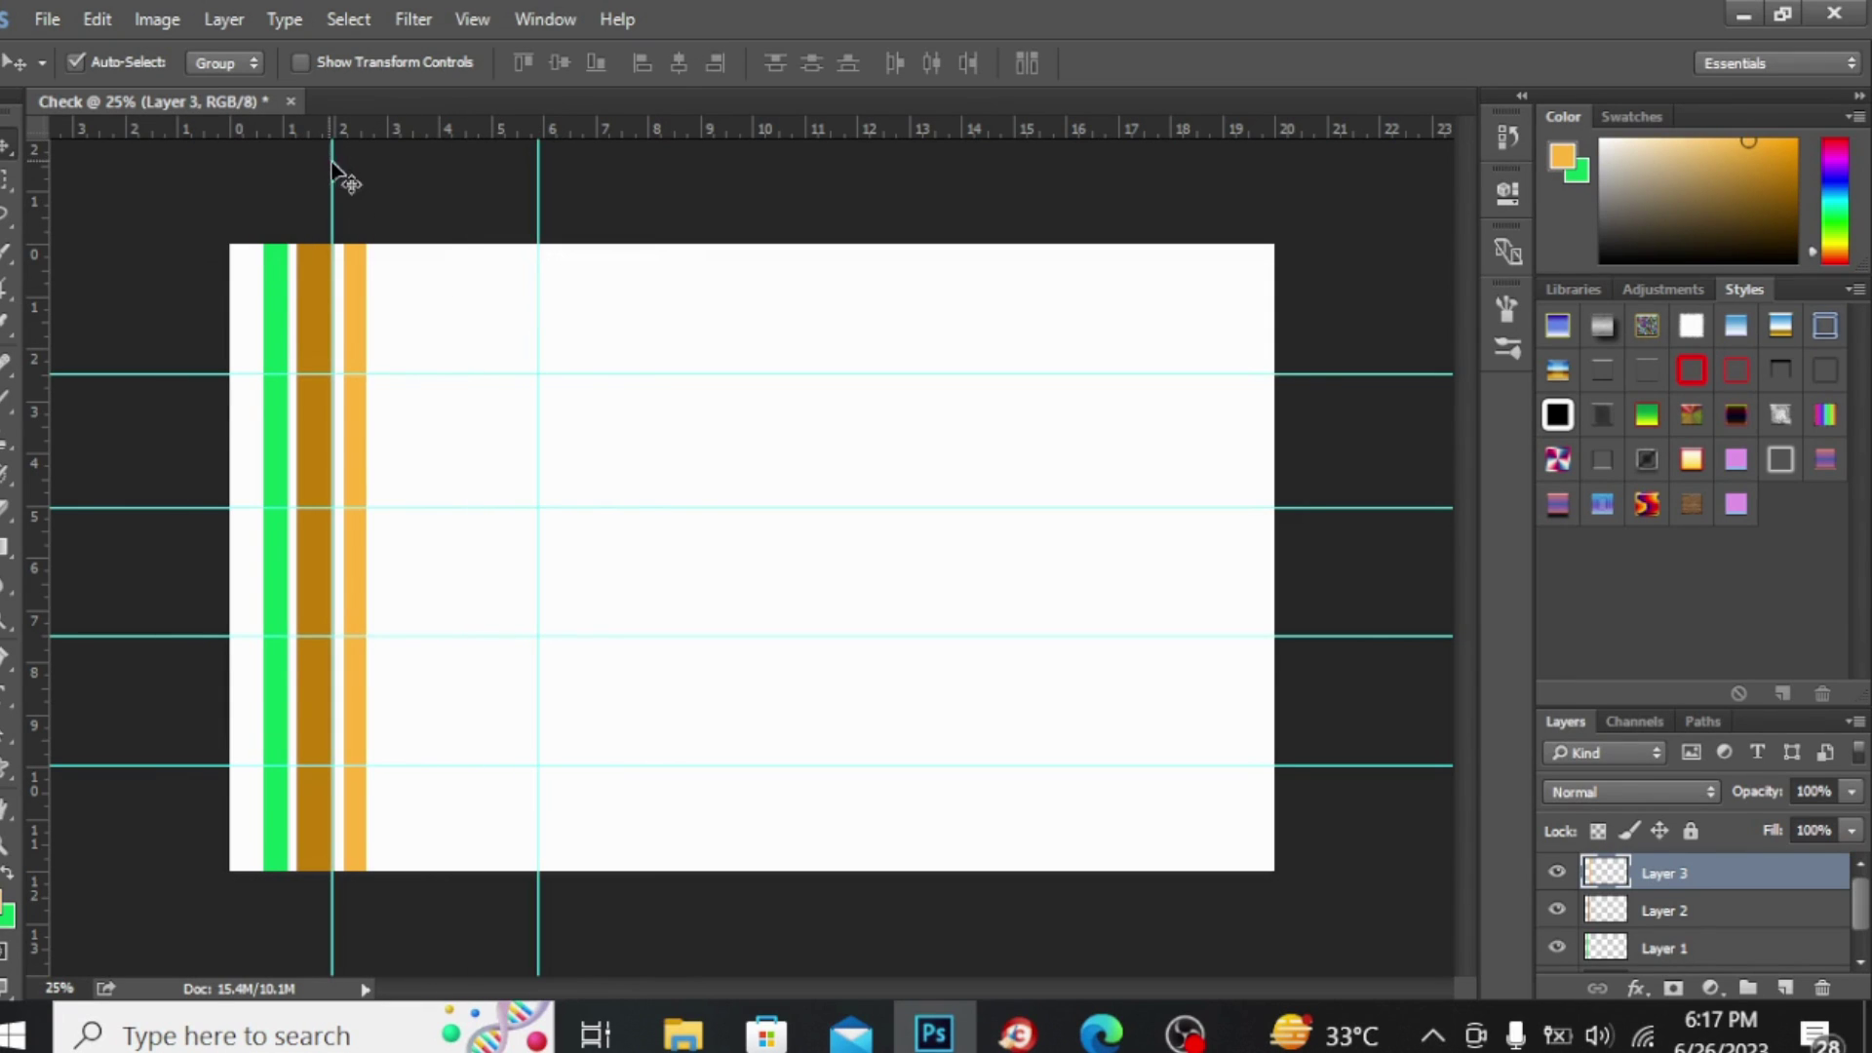
left_click_drag(333, 166, 365, 163)
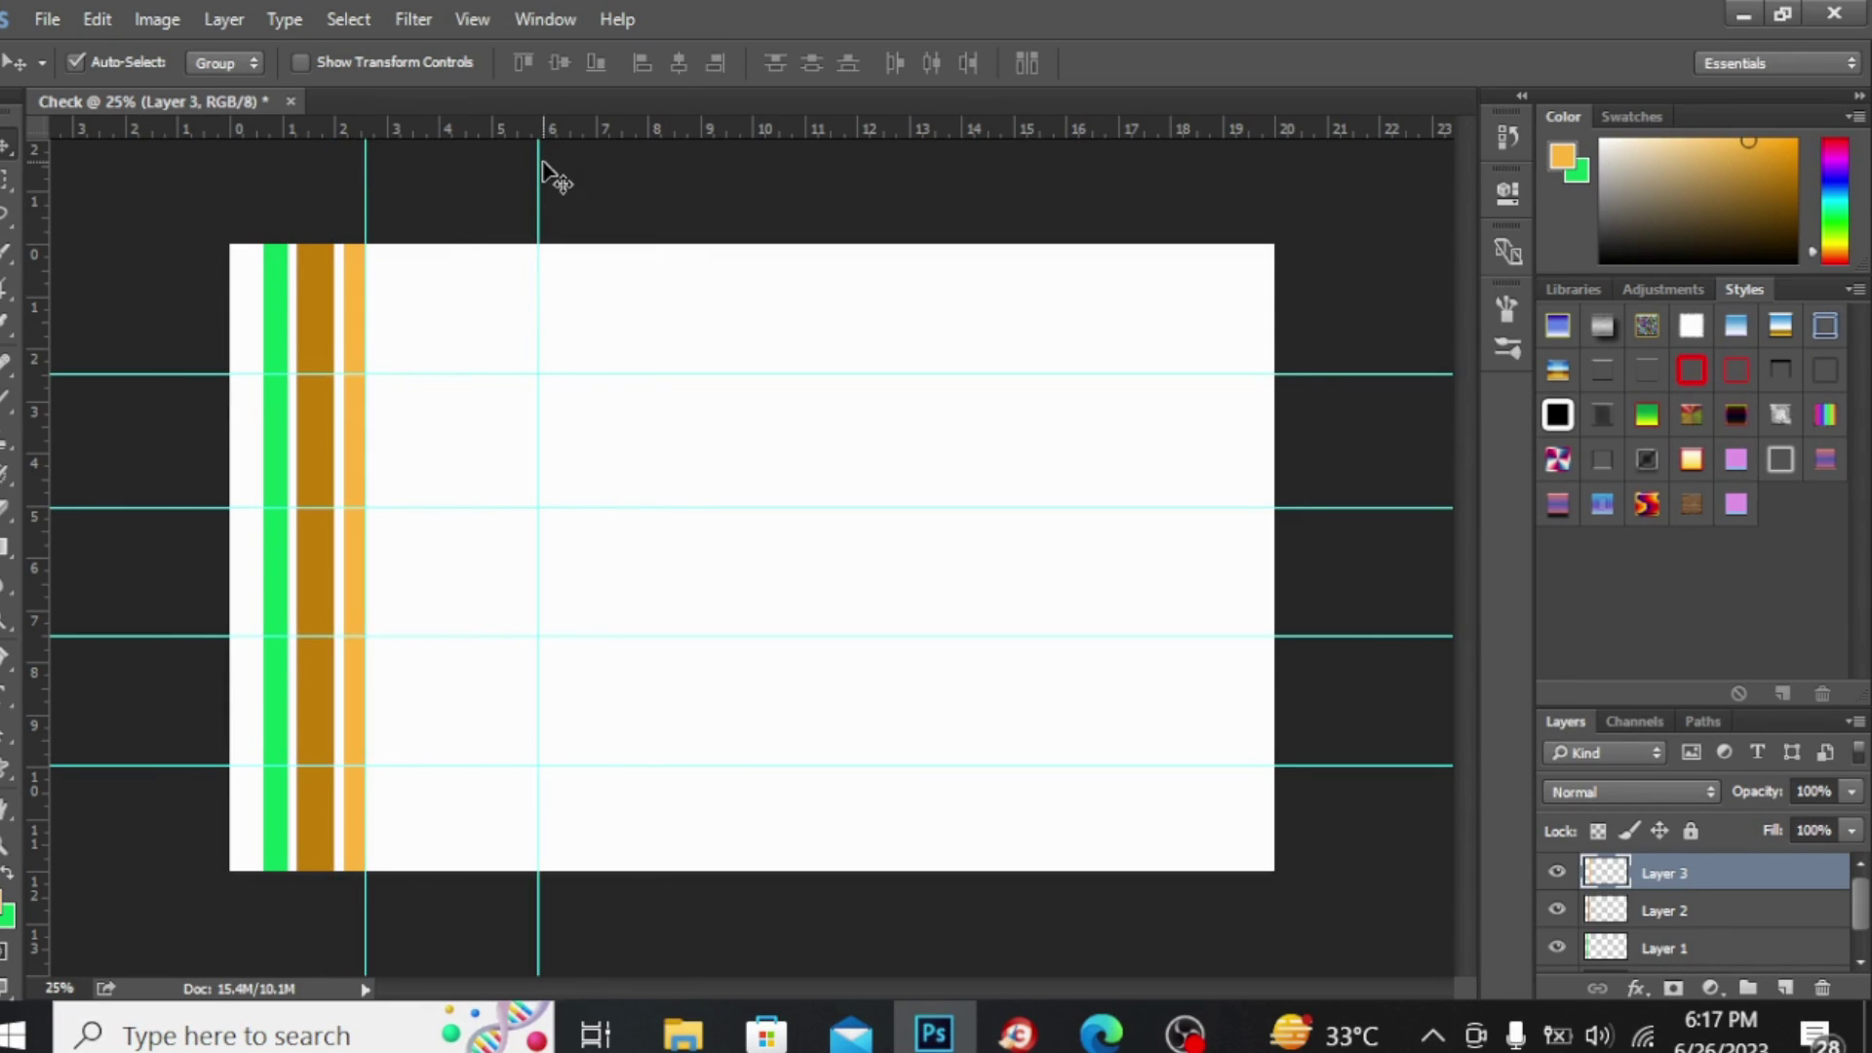
left_click_drag(542, 164, 490, 161)
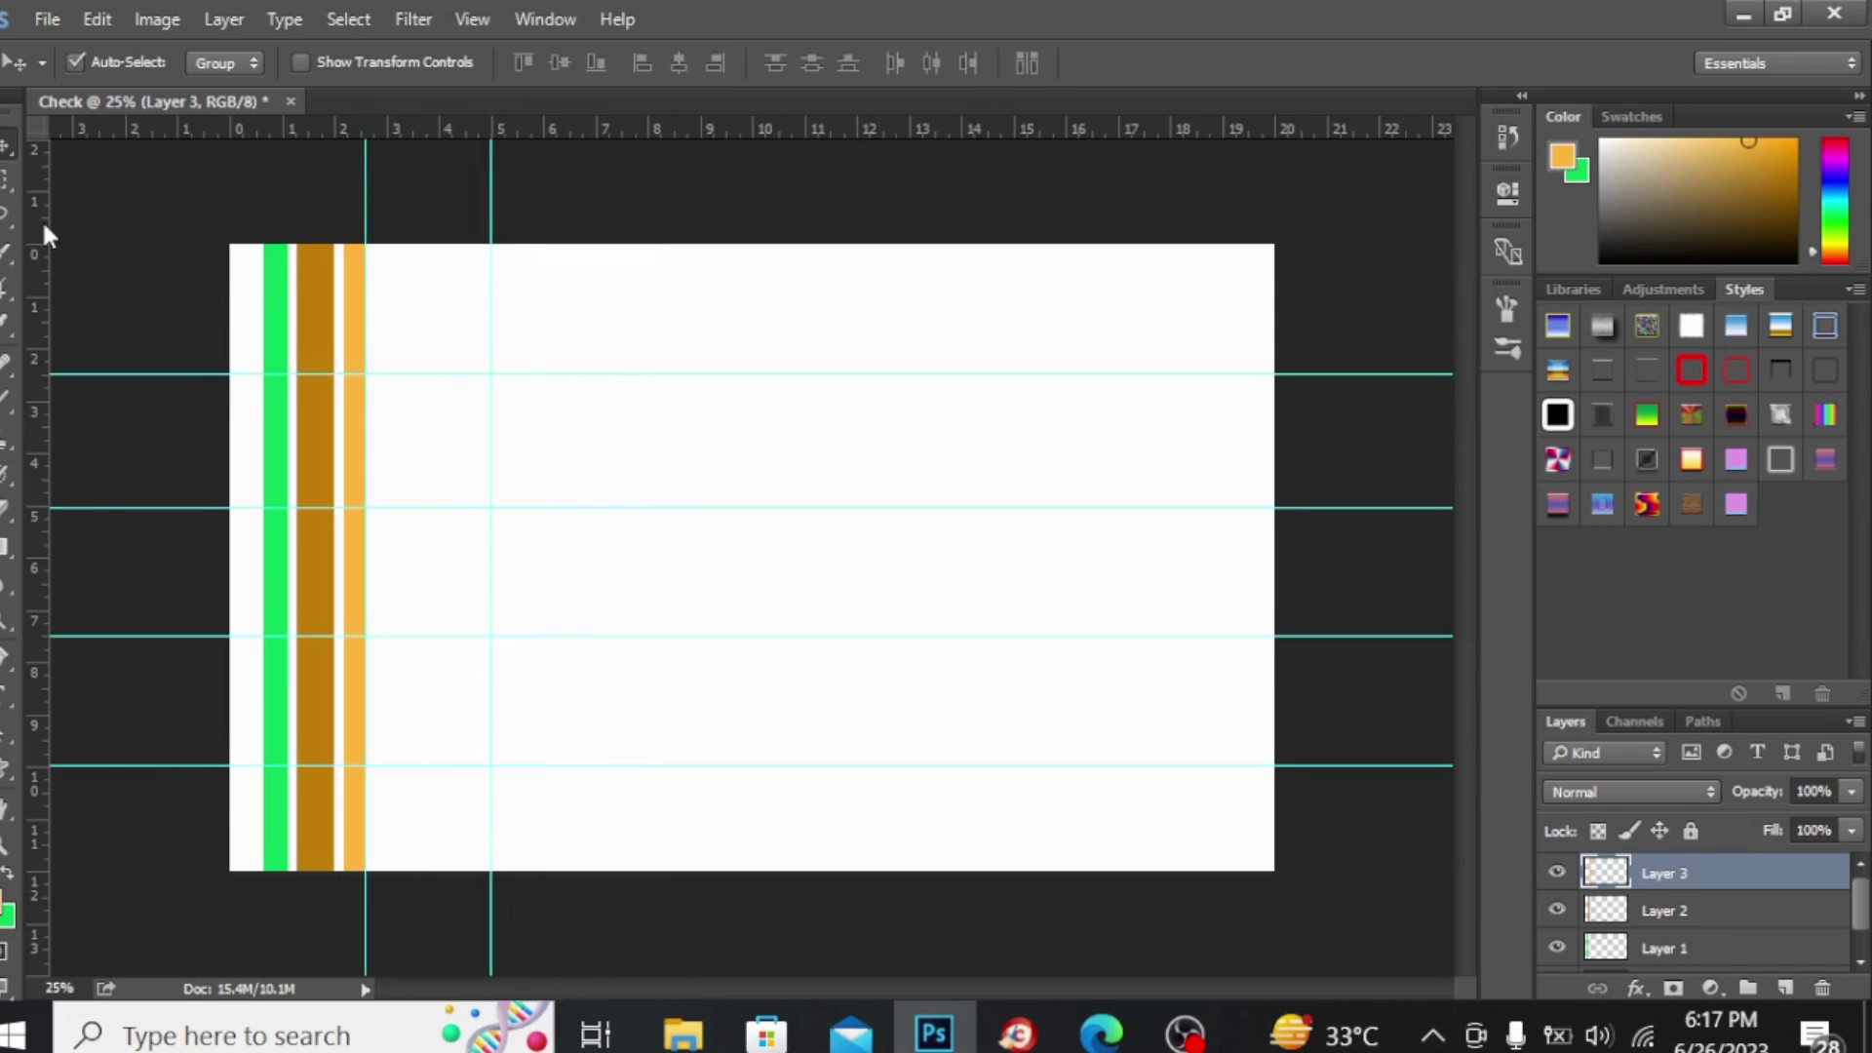
left_click_drag(43, 234, 621, 217)
left_click_drag(39, 289, 752, 283)
left_click_drag(37, 412, 883, 356)
left_click_drag(38, 429, 1014, 336)
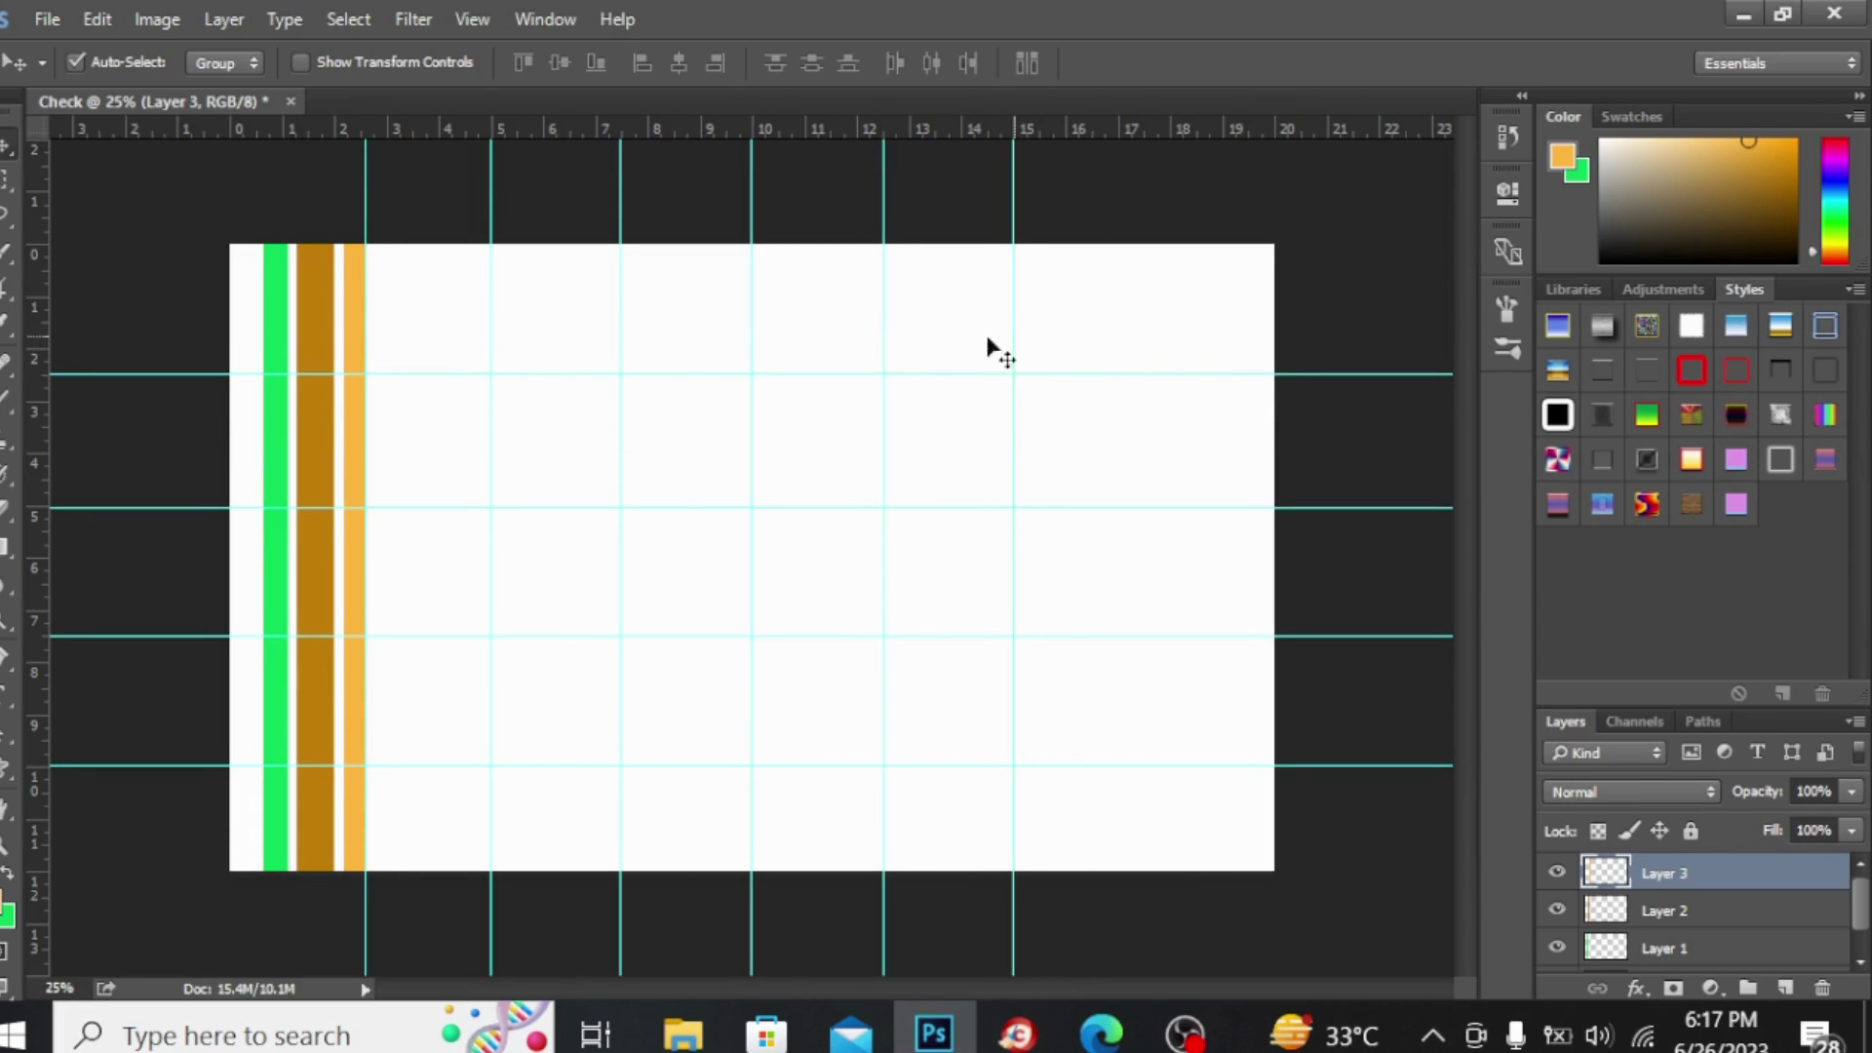
left_click_drag(39, 471, 1142, 384)
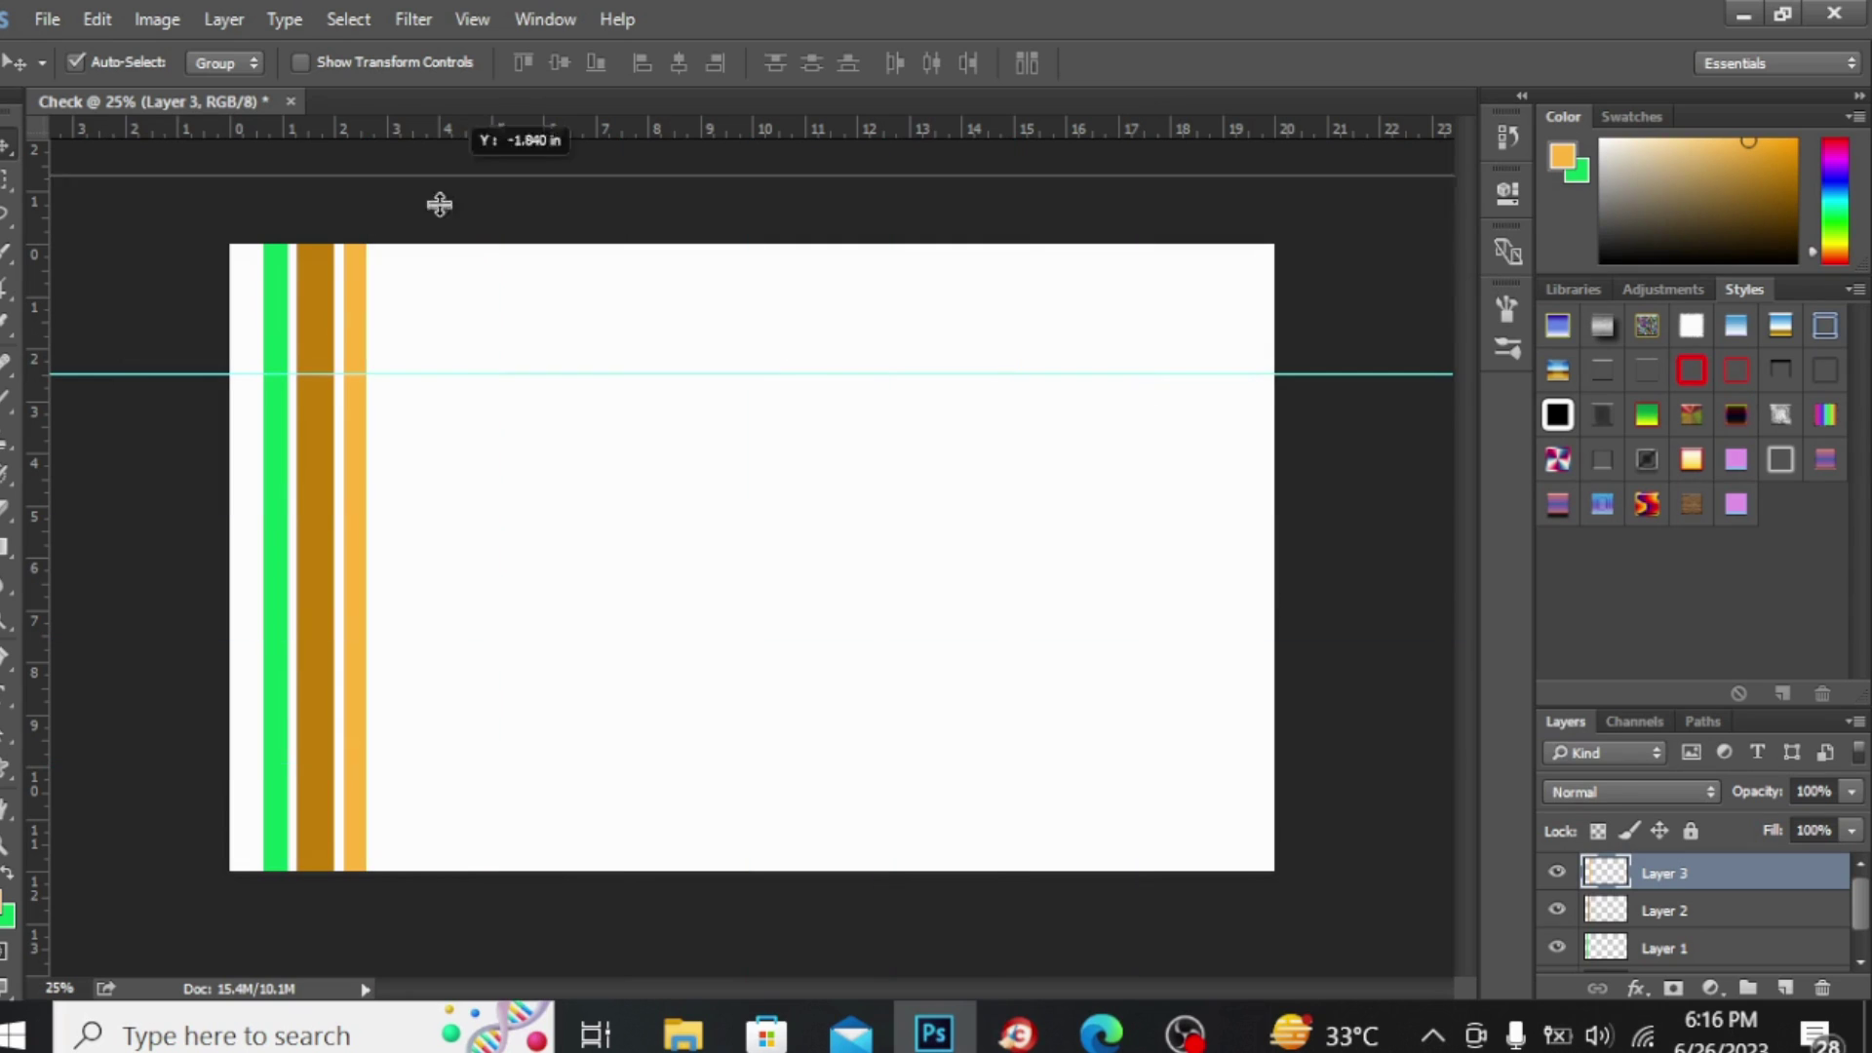
Add horizontal guides at about 5, 7.5 and 10 inches below the existing guide near 2.5 inches.
left_click_drag(435, 201, 405, 531)
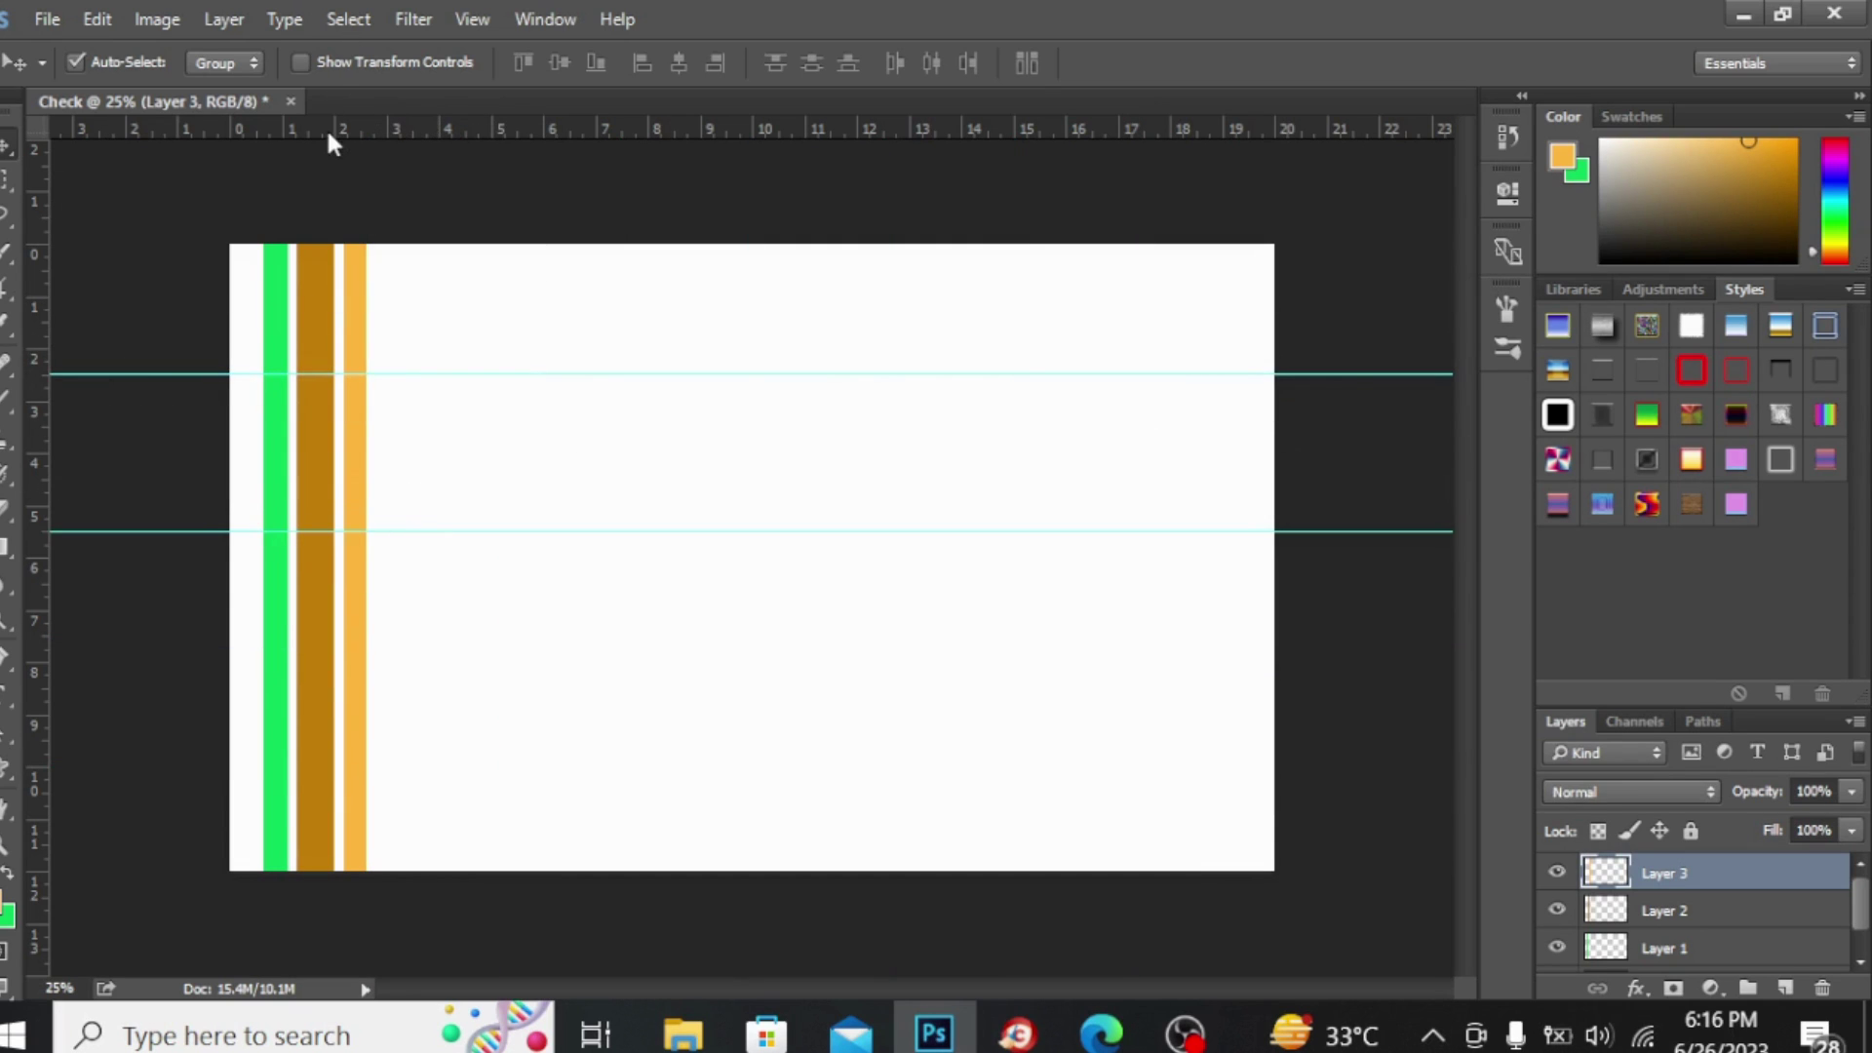
left_click_drag(327, 135, 322, 685)
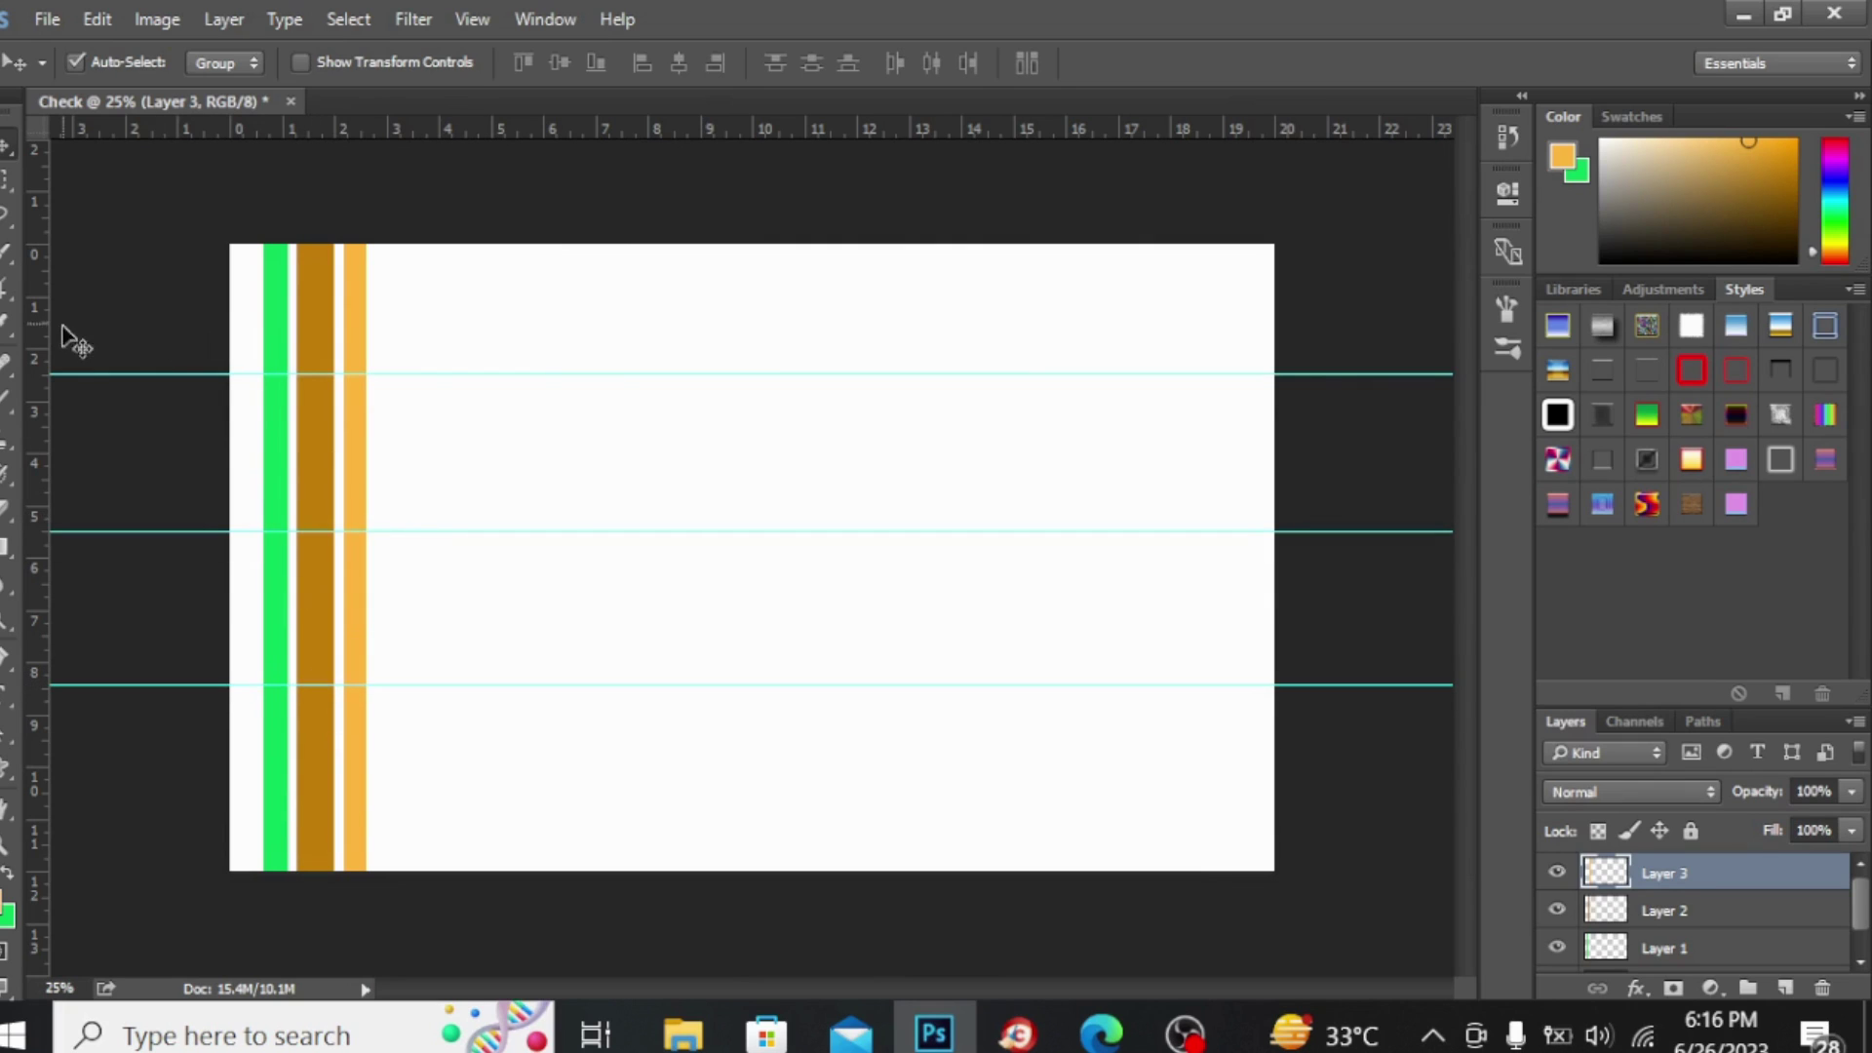
left_click_drag(251, 532, 248, 507)
left_click_drag(243, 683, 244, 636)
left_click_drag(343, 126, 326, 766)
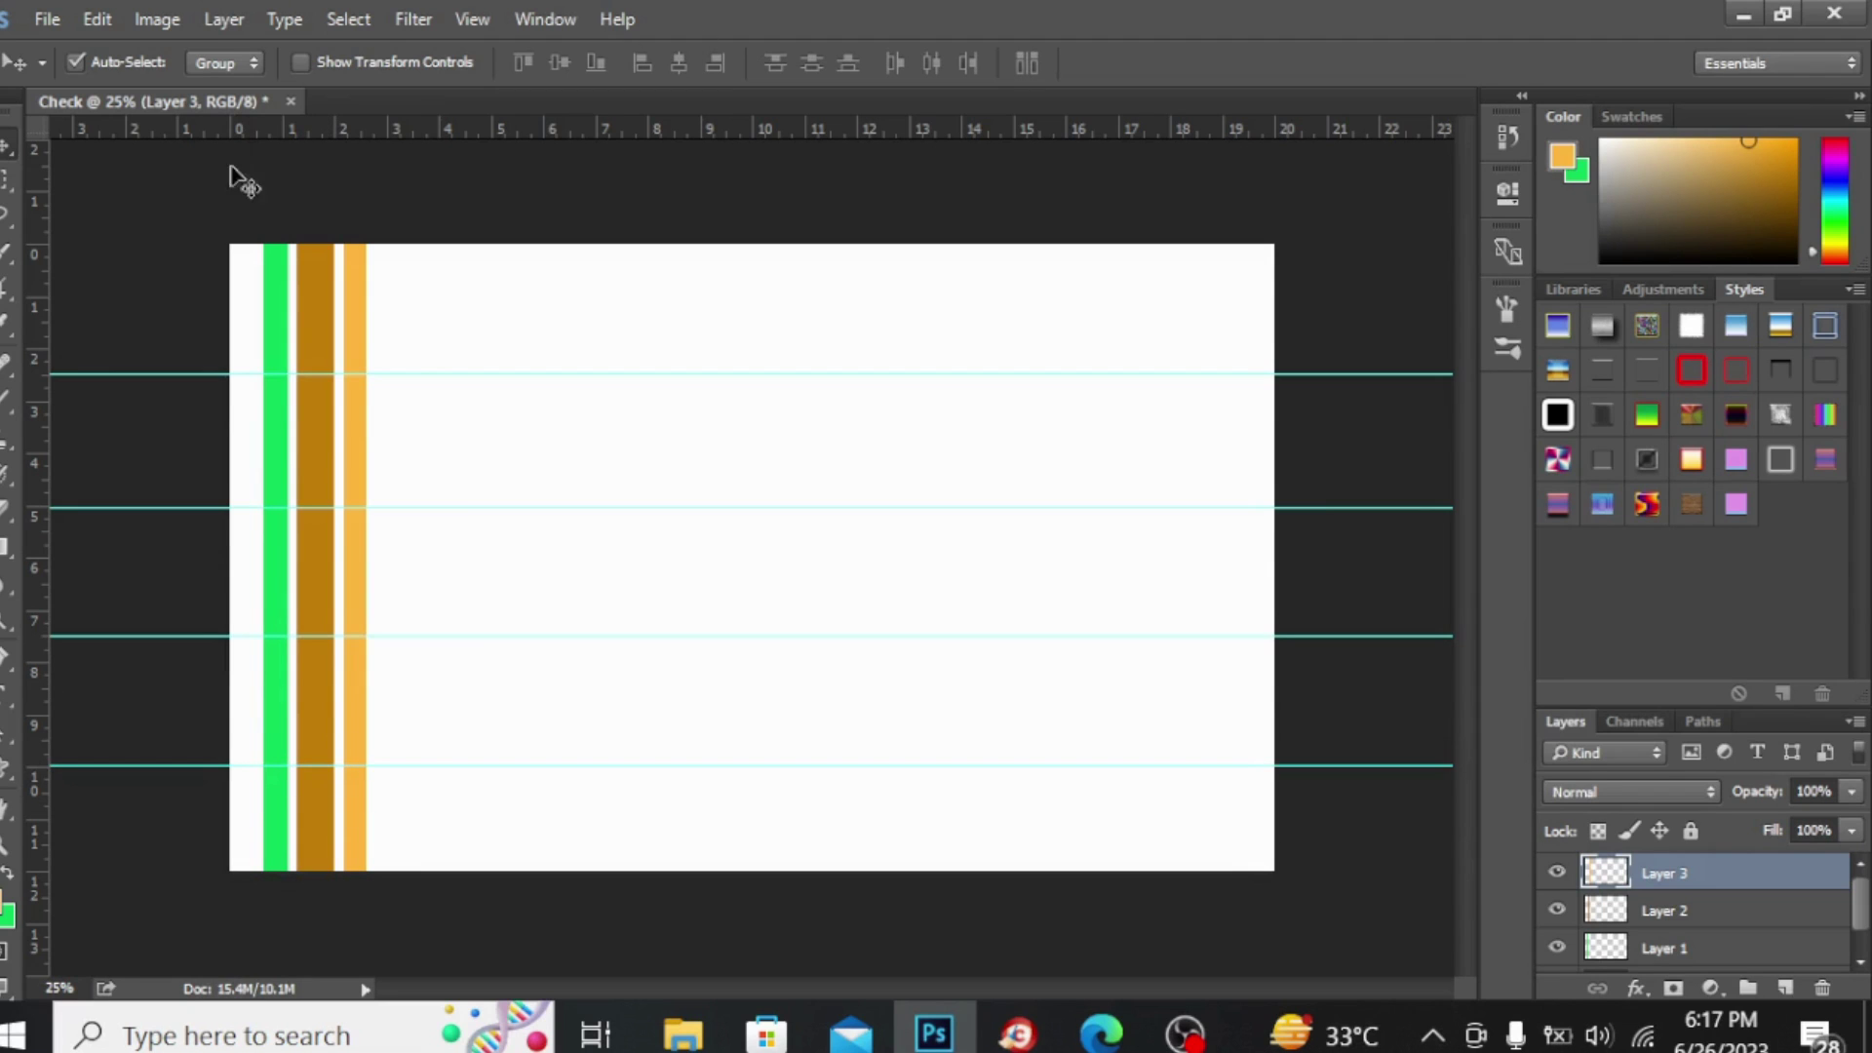
Add vertical guides at about 2 and 5.9 inches, and move the first to the light orange stripe's right edge.
left_click_drag(39, 208, 331, 206)
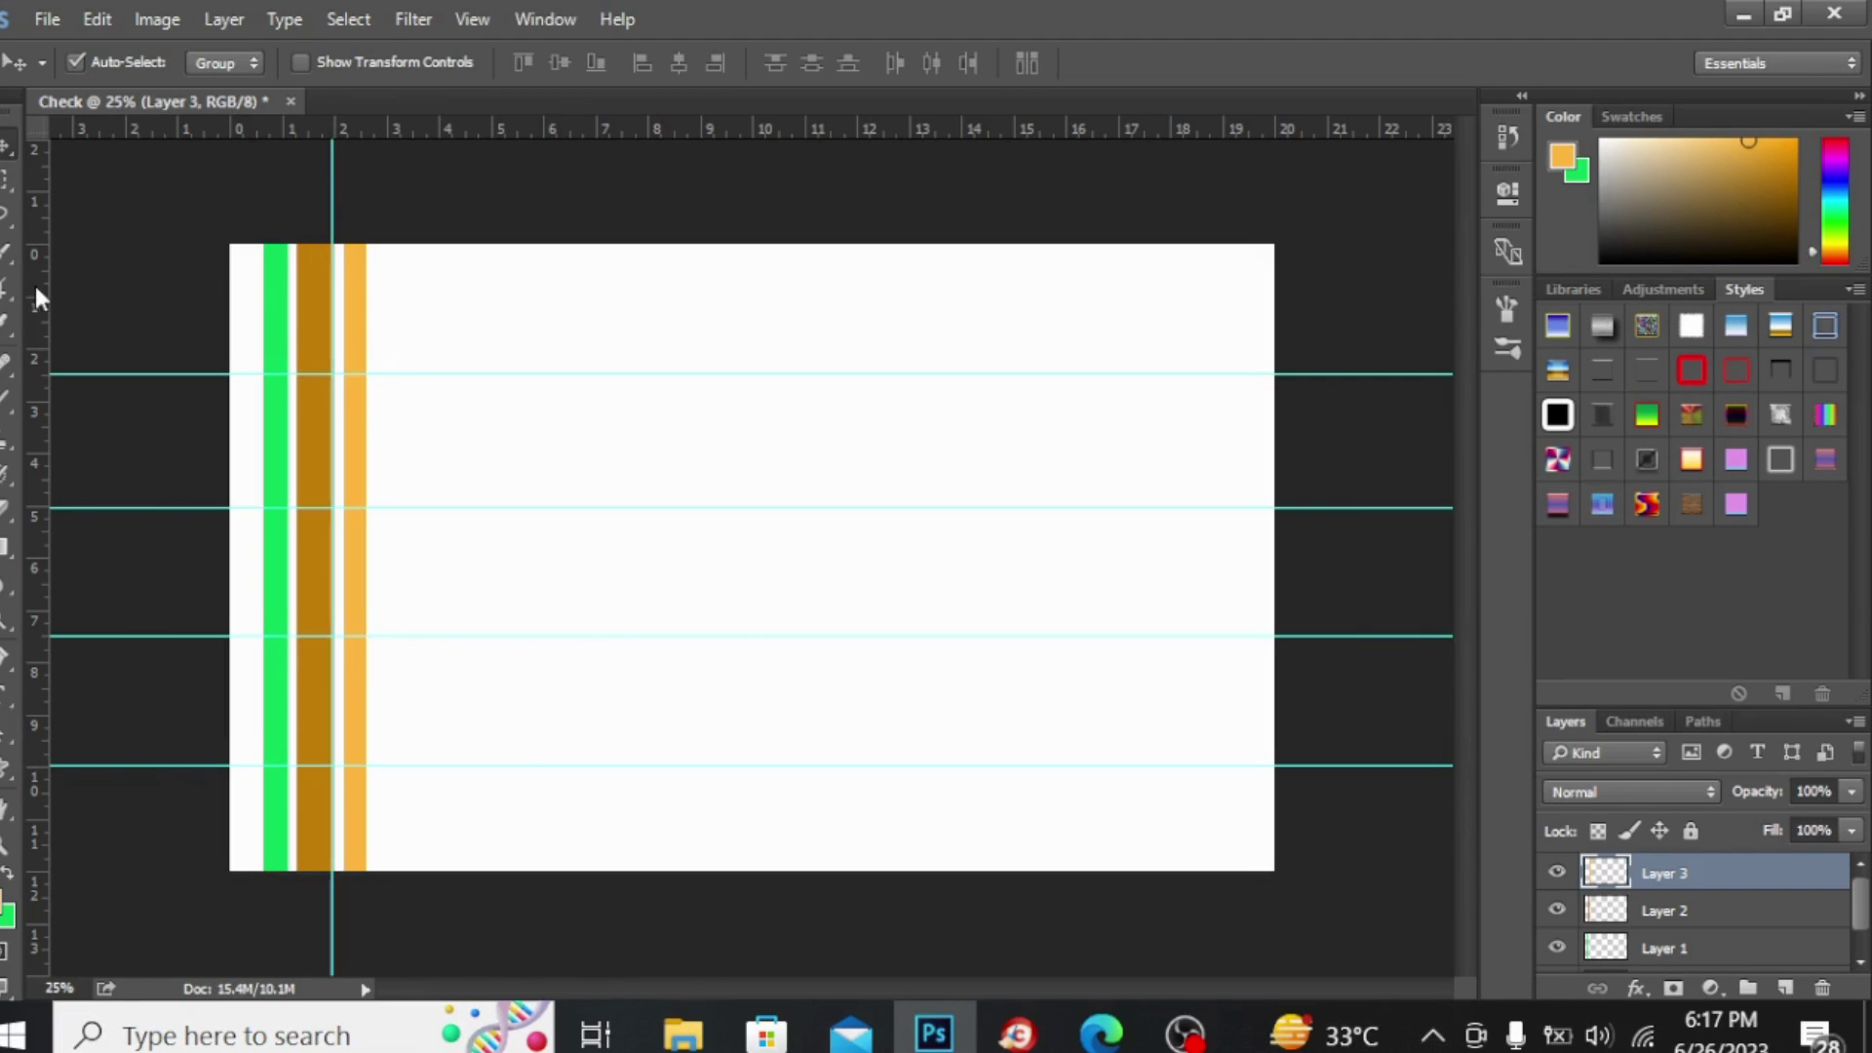
left_click_drag(36, 289, 418, 285)
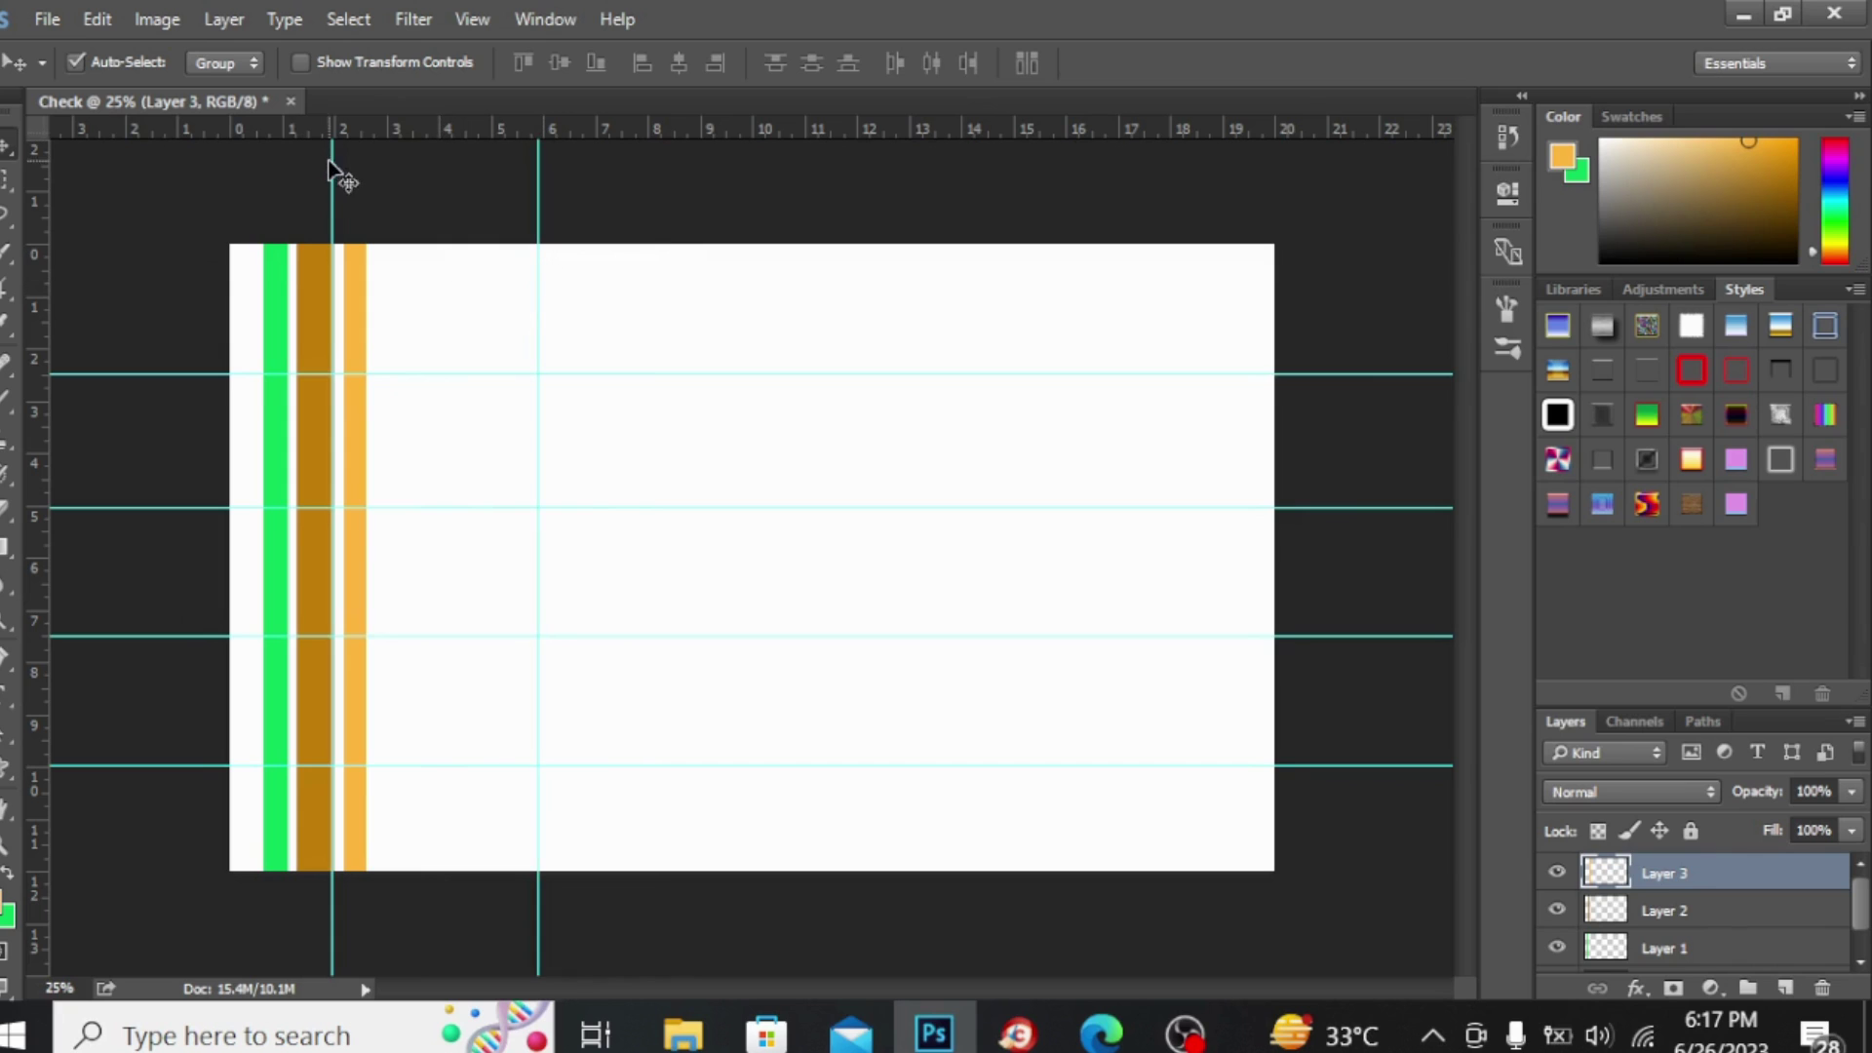
left_click_drag(331, 159, 367, 170)
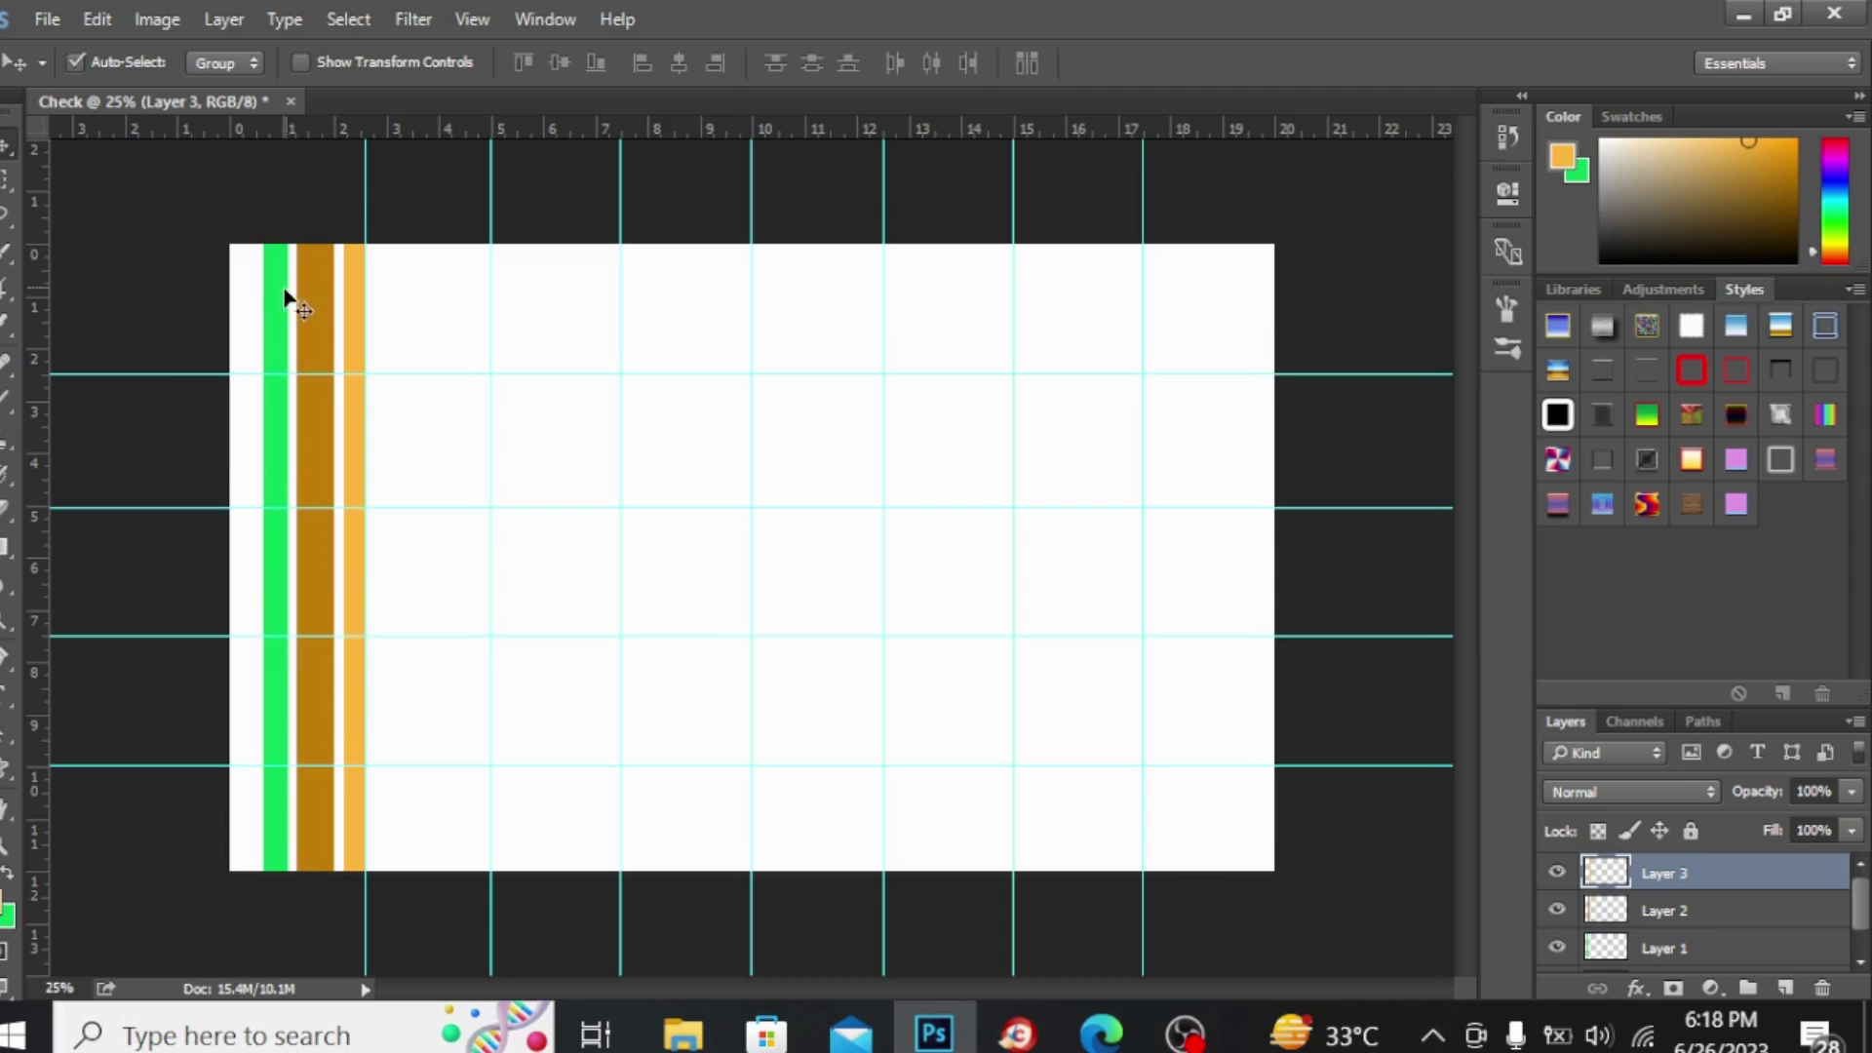
Nudge the green stripe slightly left and merge the green, brown and light orange stripe layers into one layer.
left_click_drag(285, 291, 265, 289)
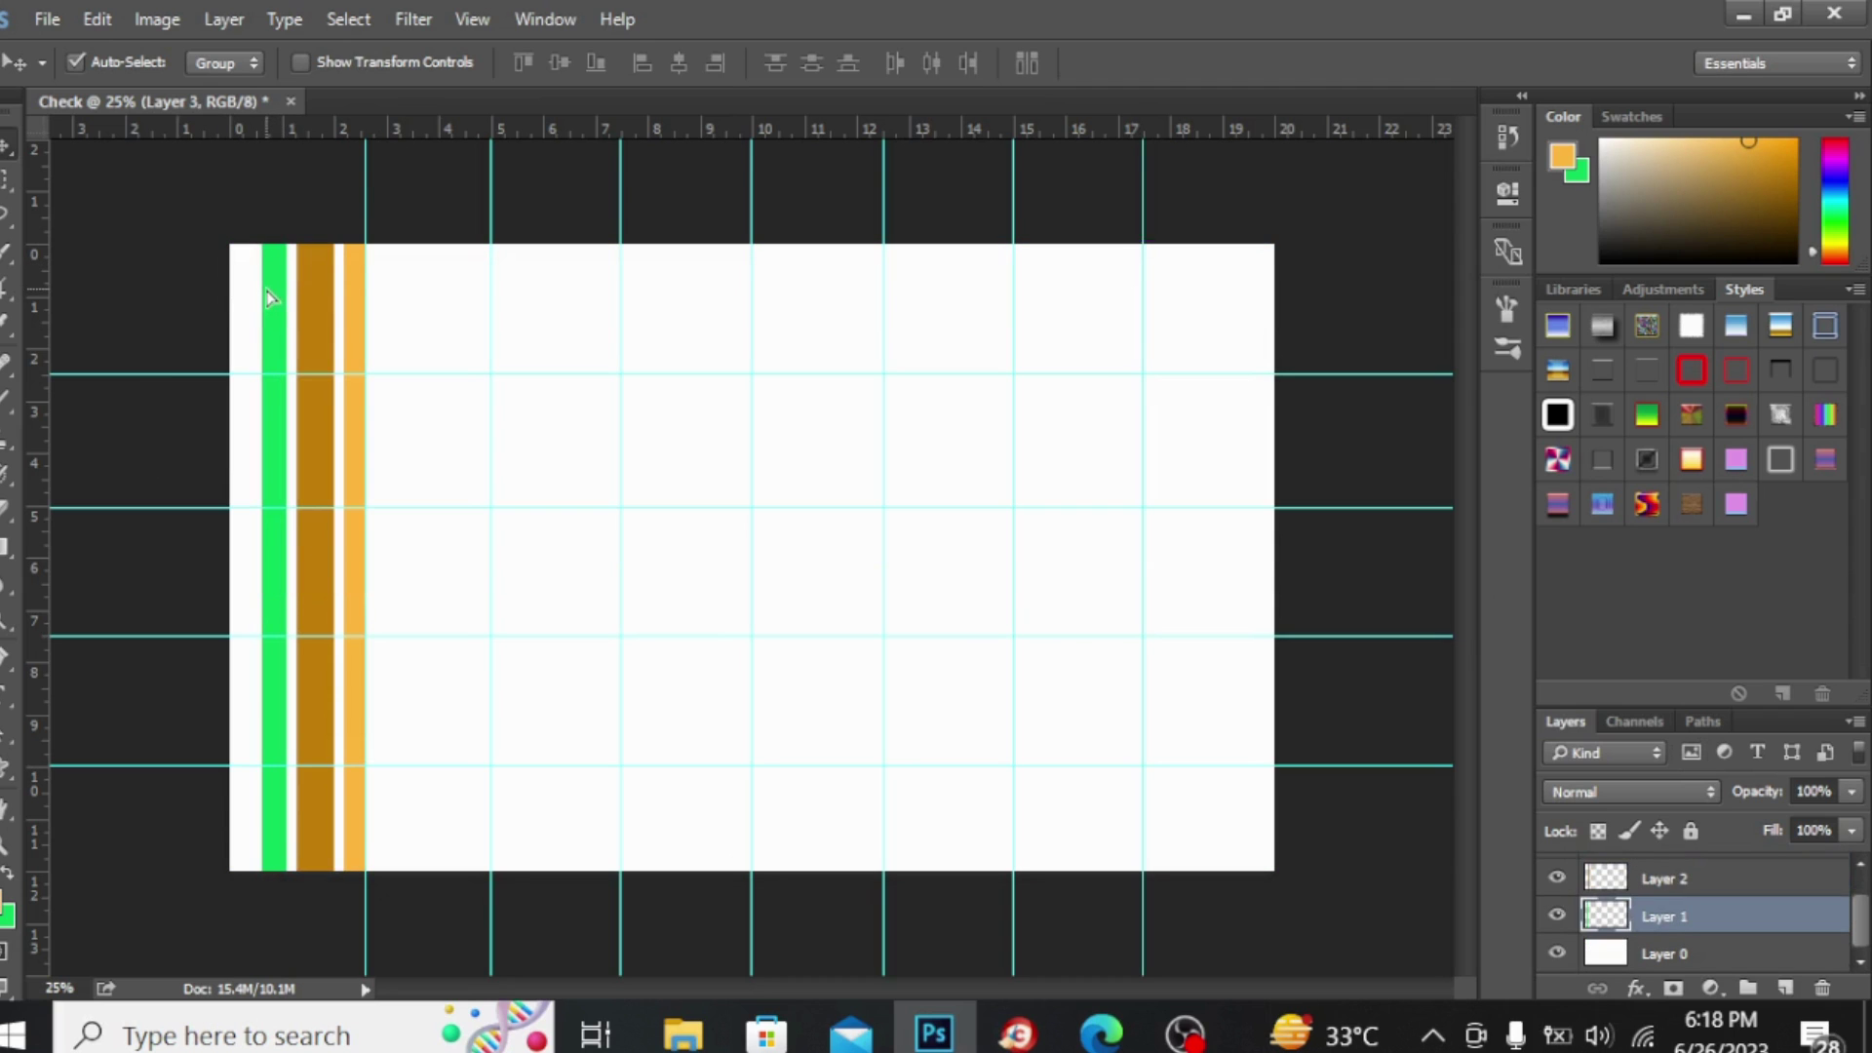
left_click(1670, 870)
key("ctrl+e")
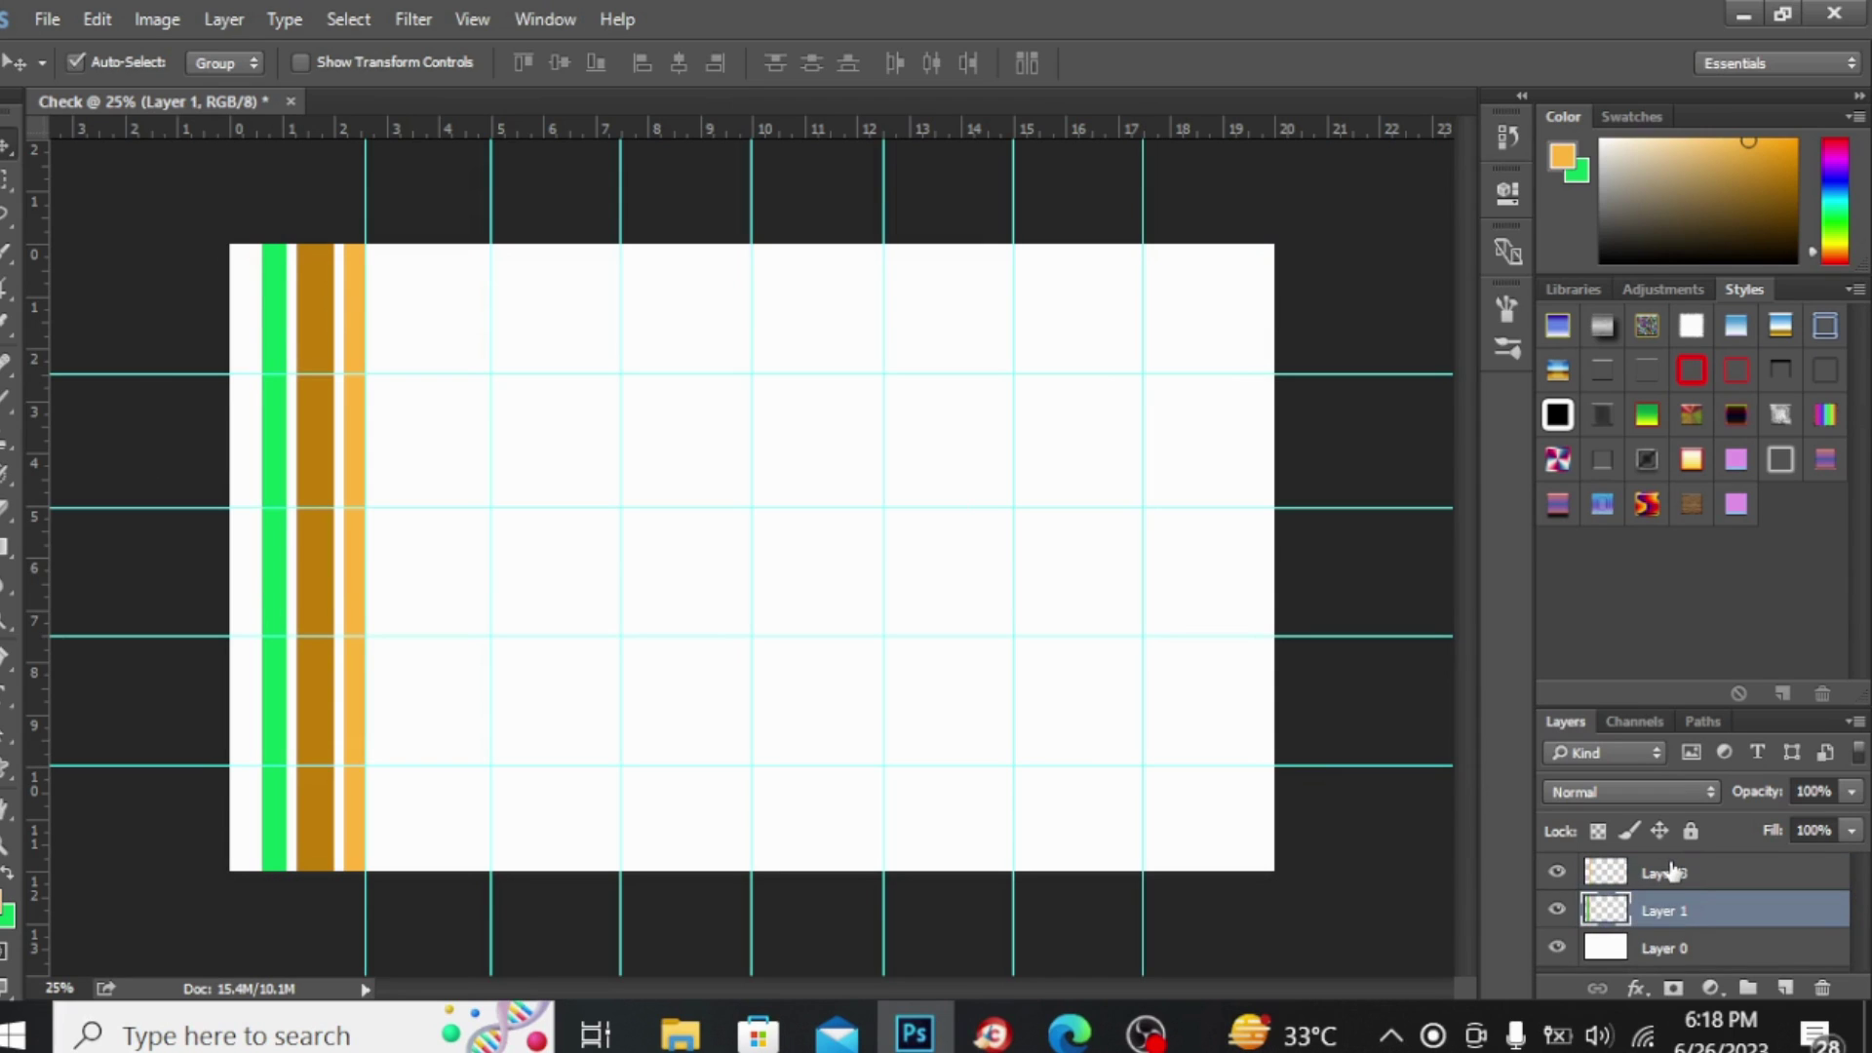
key("ctrl+e")
key("ctrl+z")
left_click(1670, 871)
key("ctrl+e")
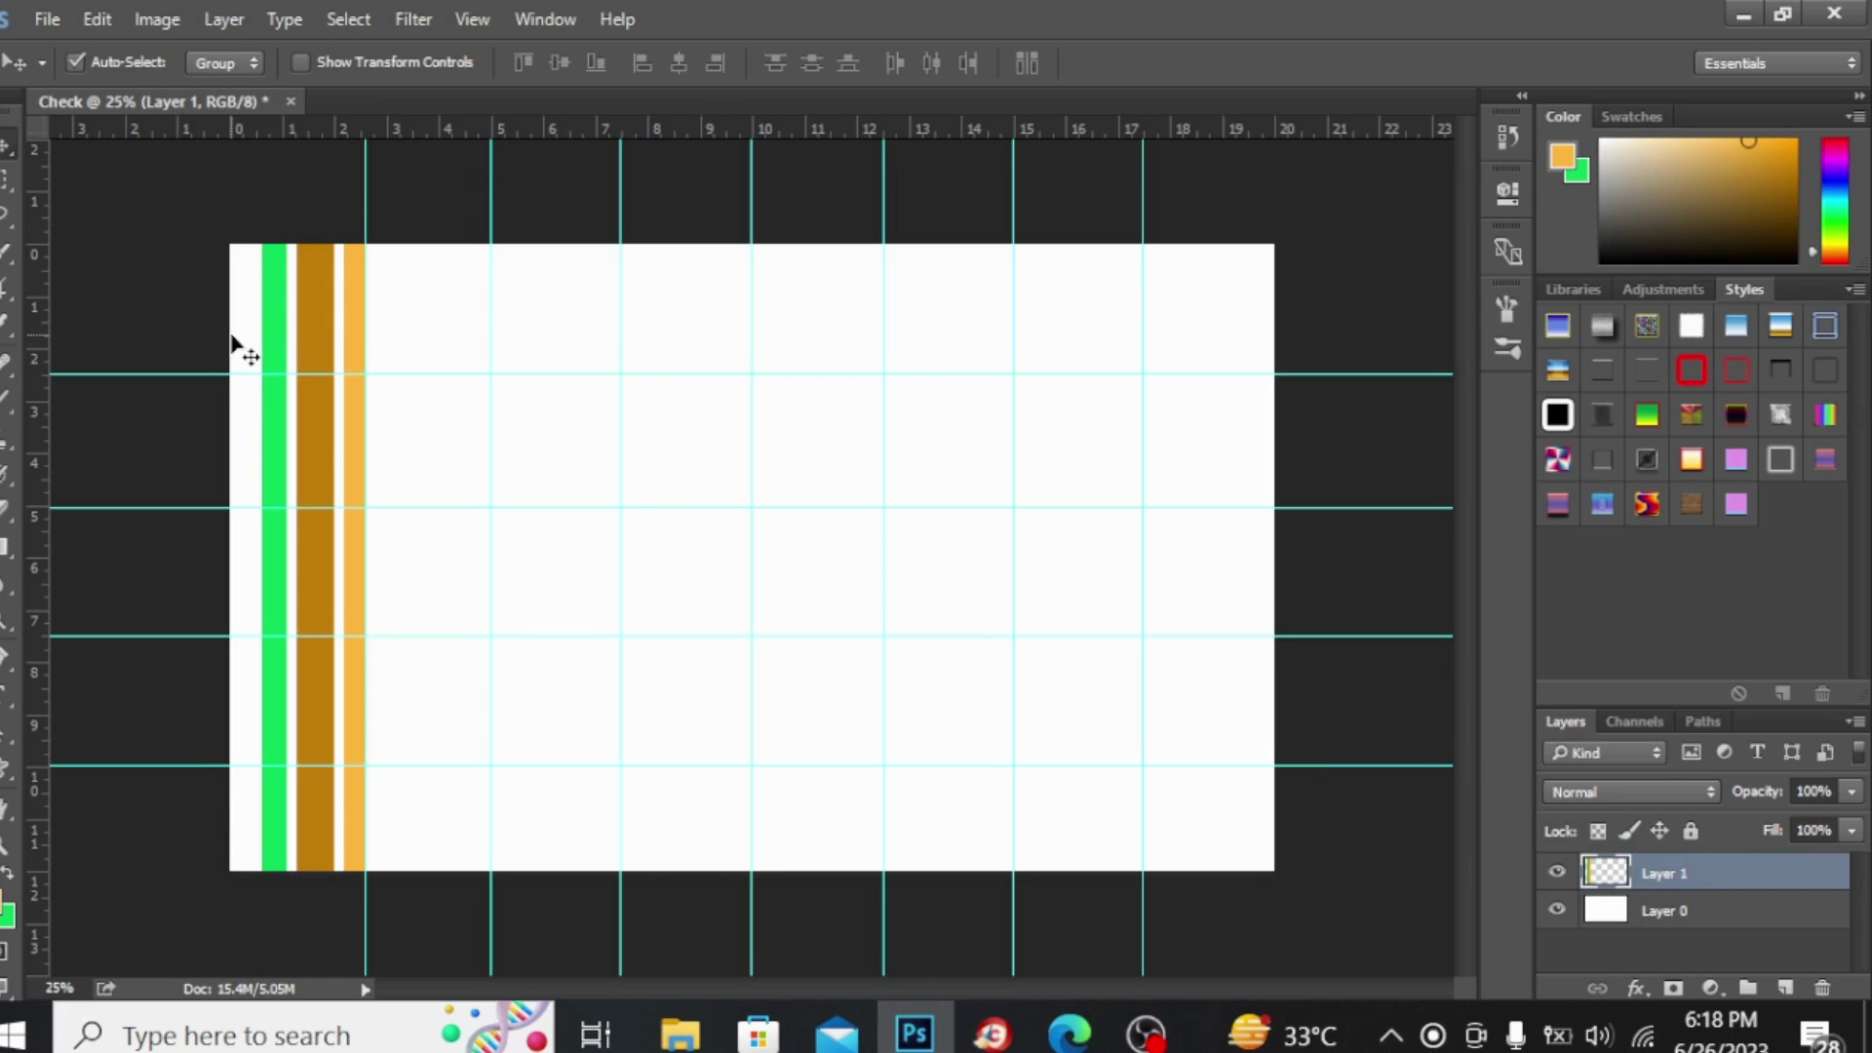
Shift the merged stripe set right and duplicate it four times across the canvas with equal gaps of about 1.88 inches.
left_click_drag(302, 308, 786, 290)
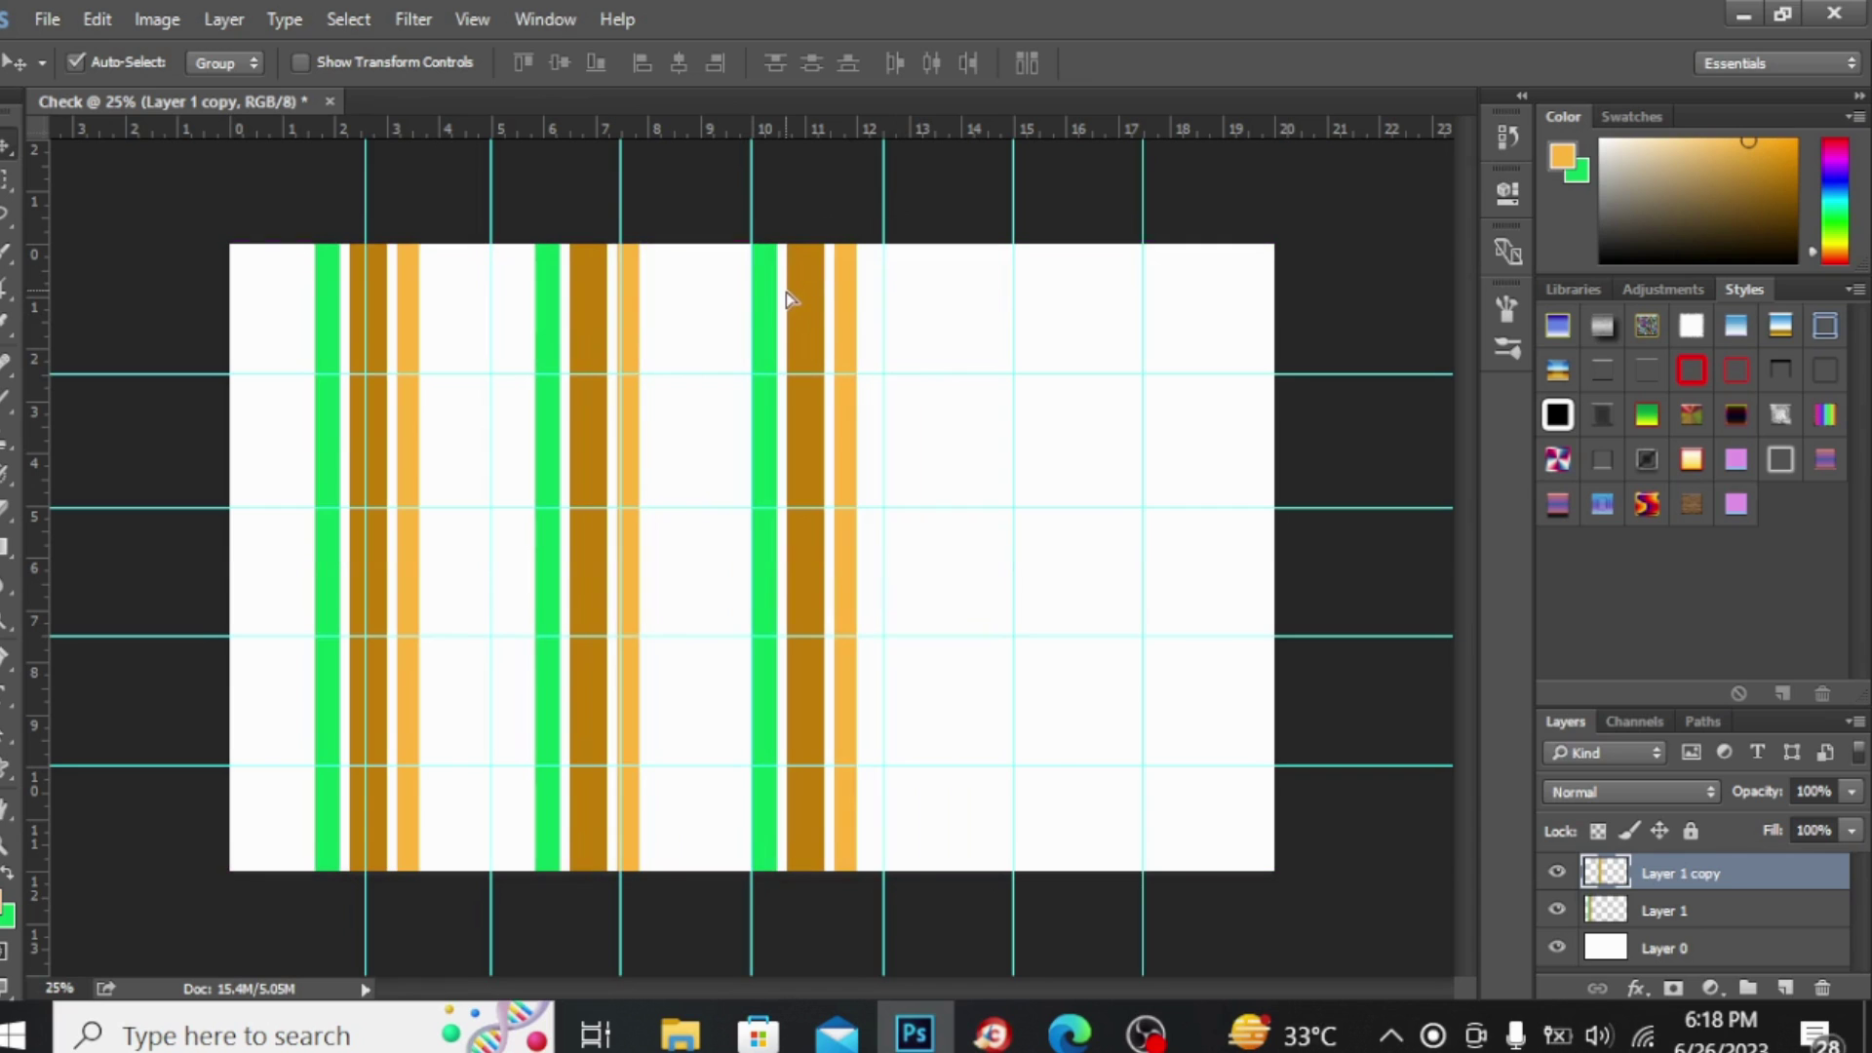
mouse_move(585, 289)
left_mouse_down()
mouse_move(547, 297)
mouse_move(573, 292)
left_mouse_up()
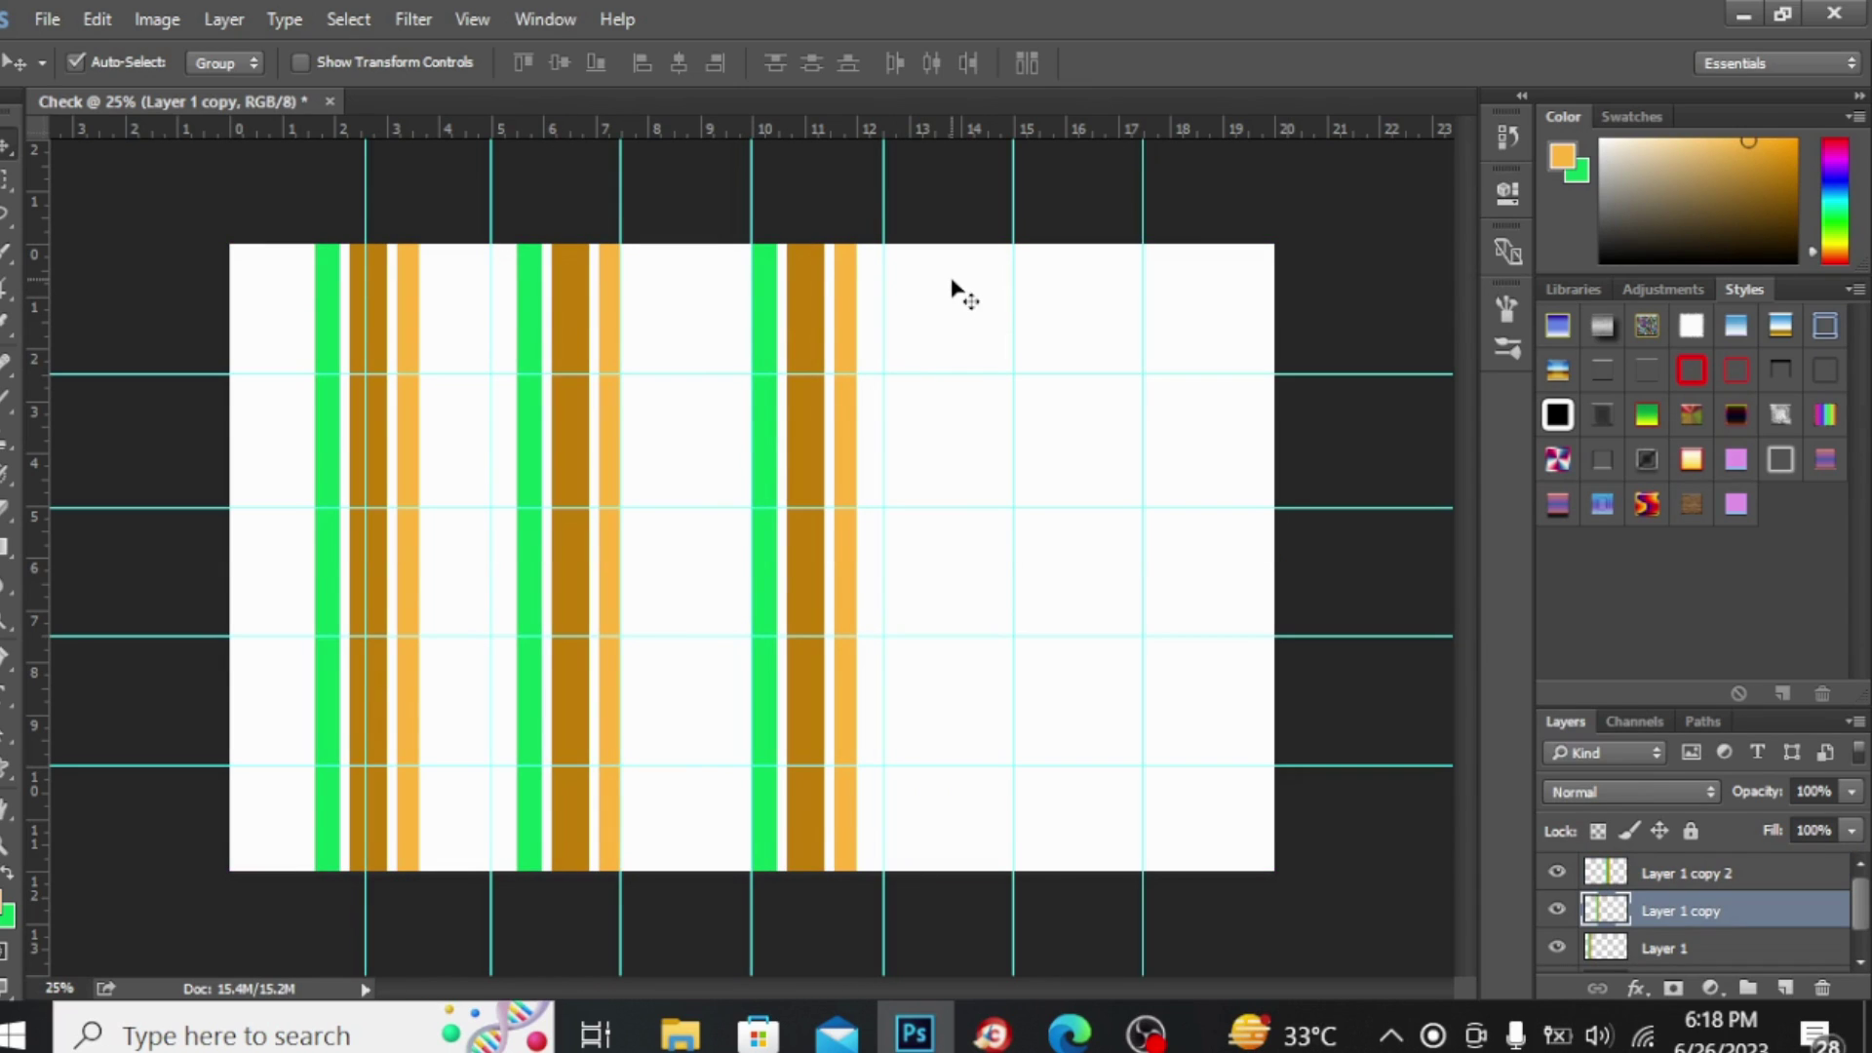
left_click_drag(805, 304, 1160, 301)
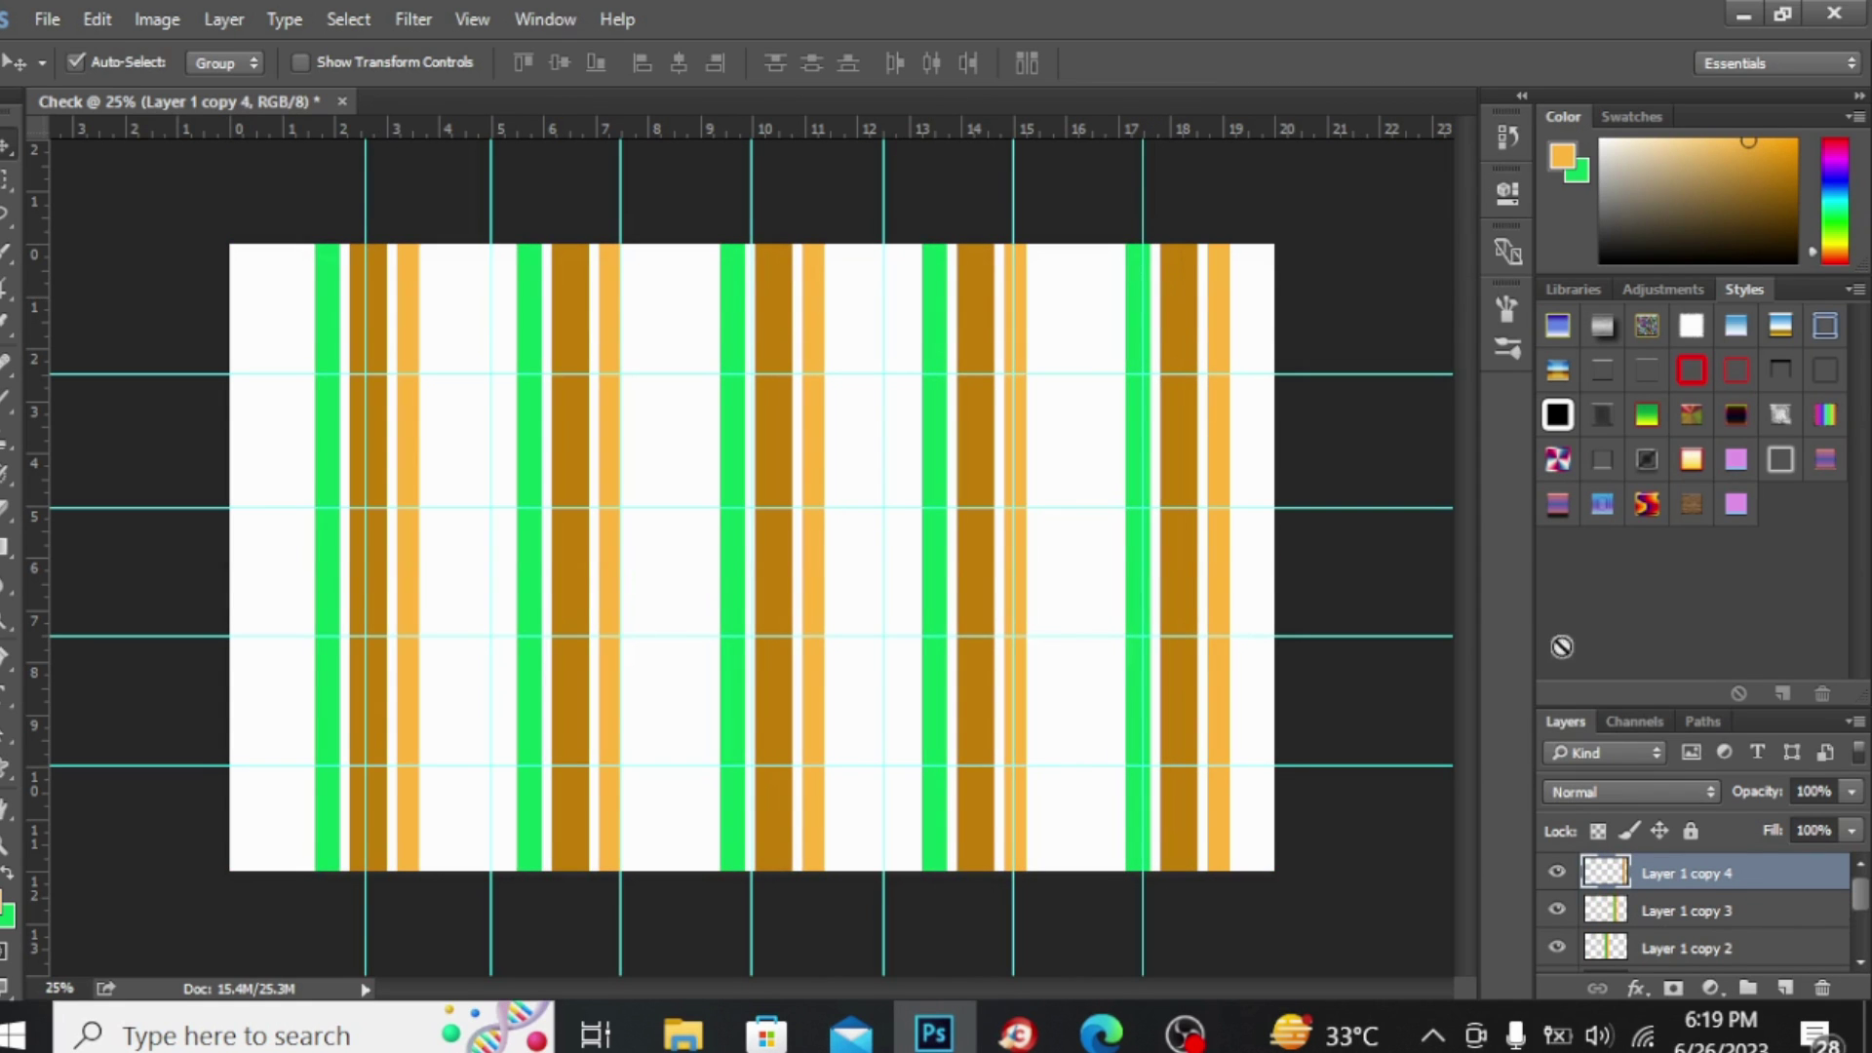
Merge the five stripe-set layers into a single layer above the white background.
key("ctrl+e")
key("ctrl+e")
key("ctrl+e")
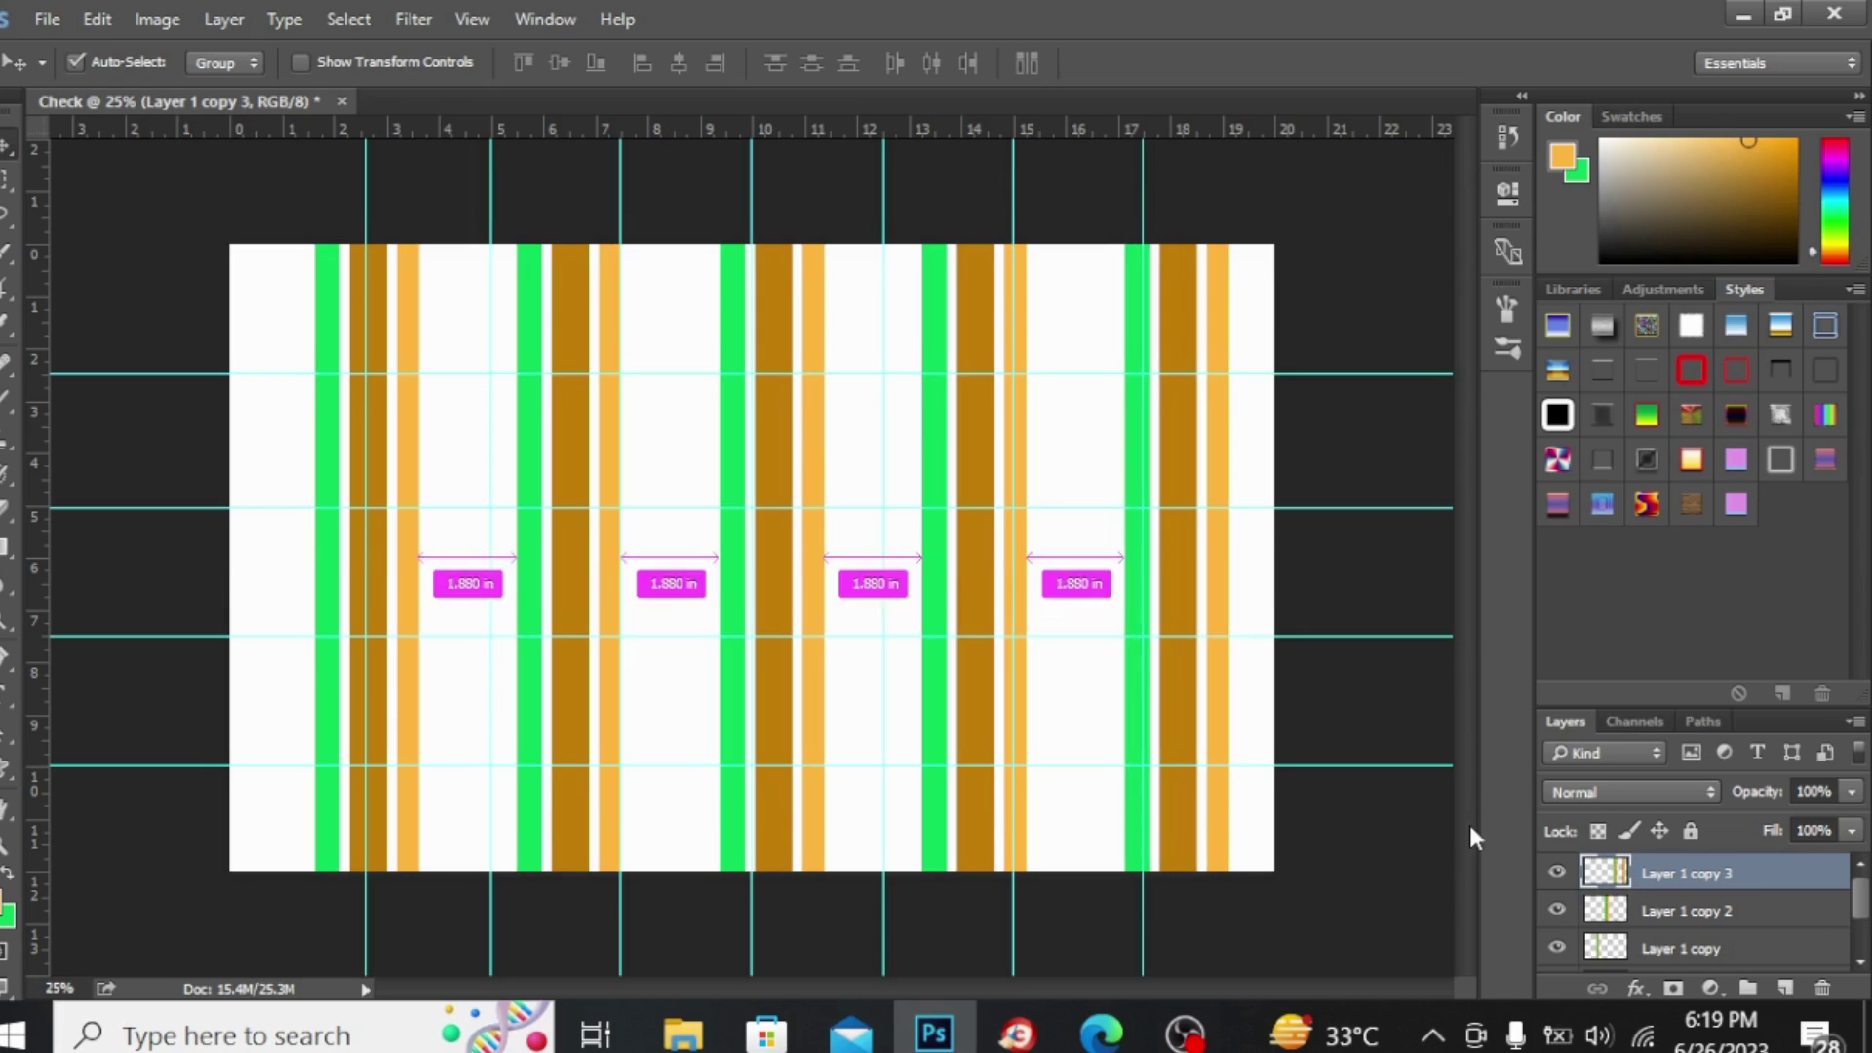
key("ctrl+e")
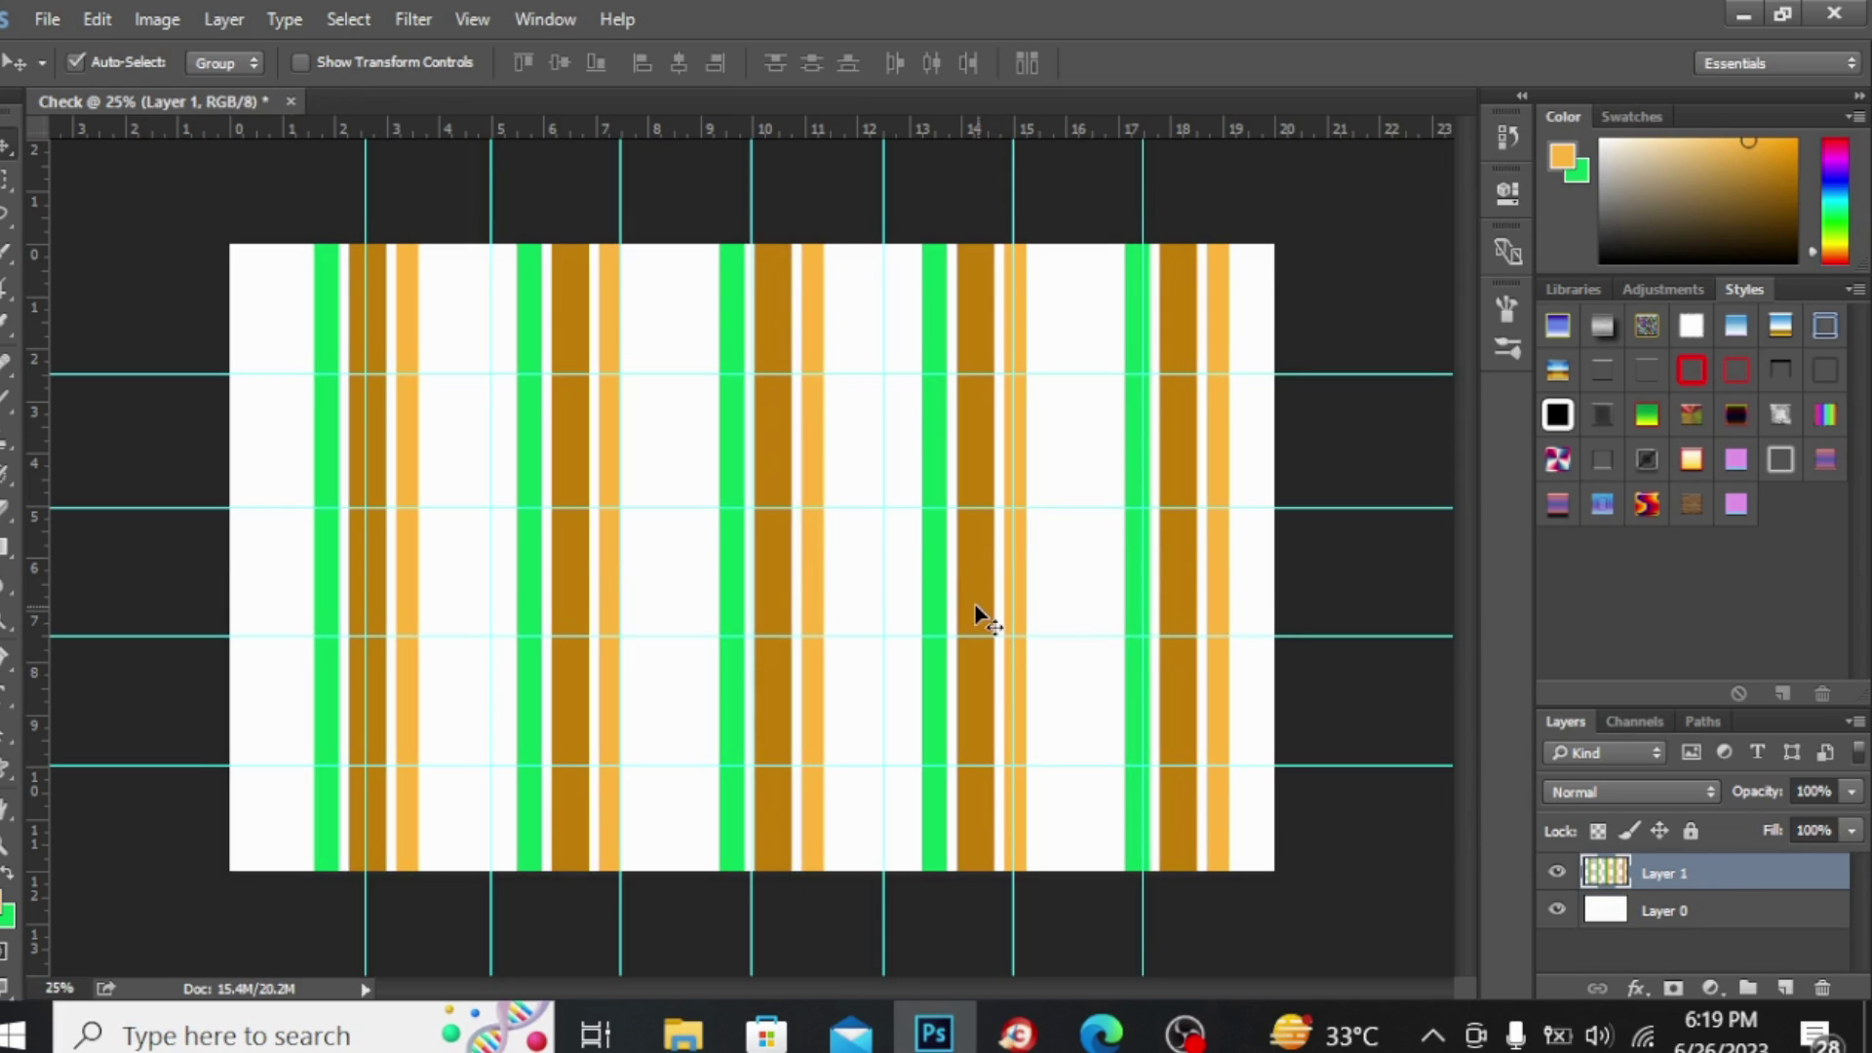
Duplicate the merged stripes layer and rotate the copy 90° clockwise to make horizontal stripes.
key("ctrl+j")
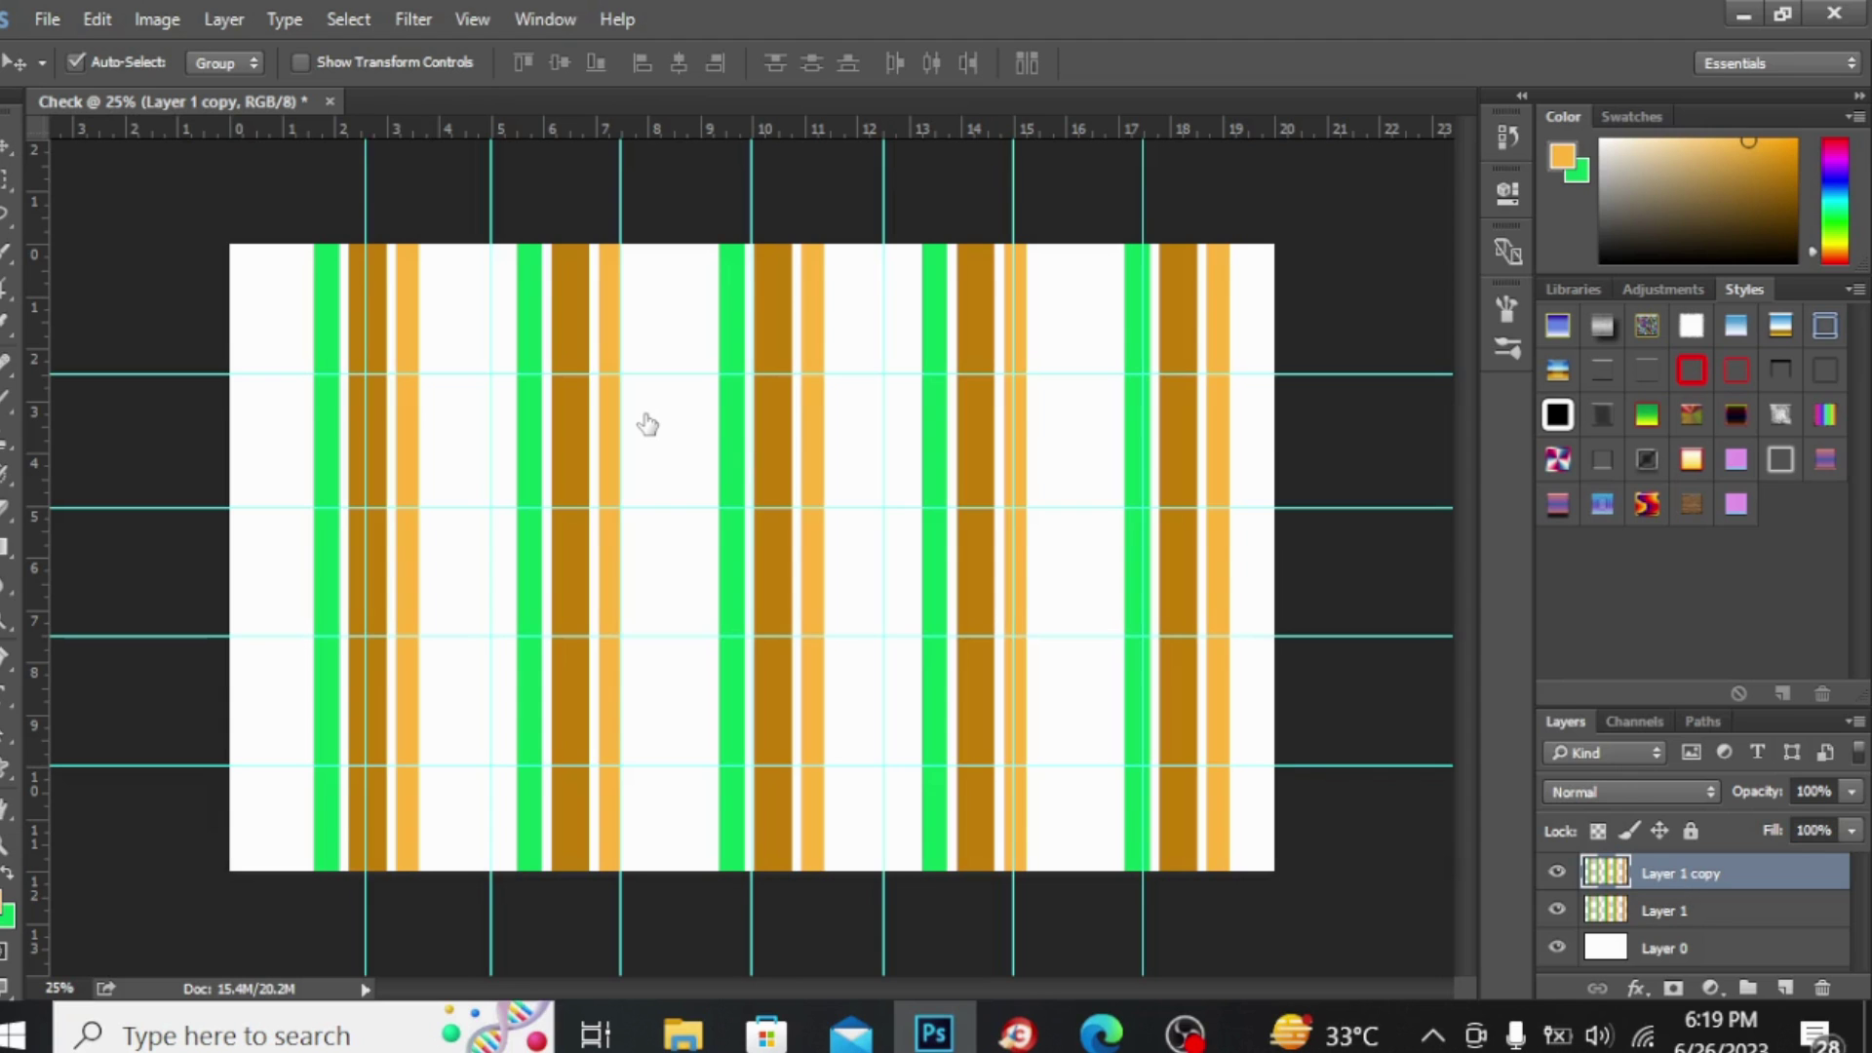
key("ctrl+t")
right_click(588, 492)
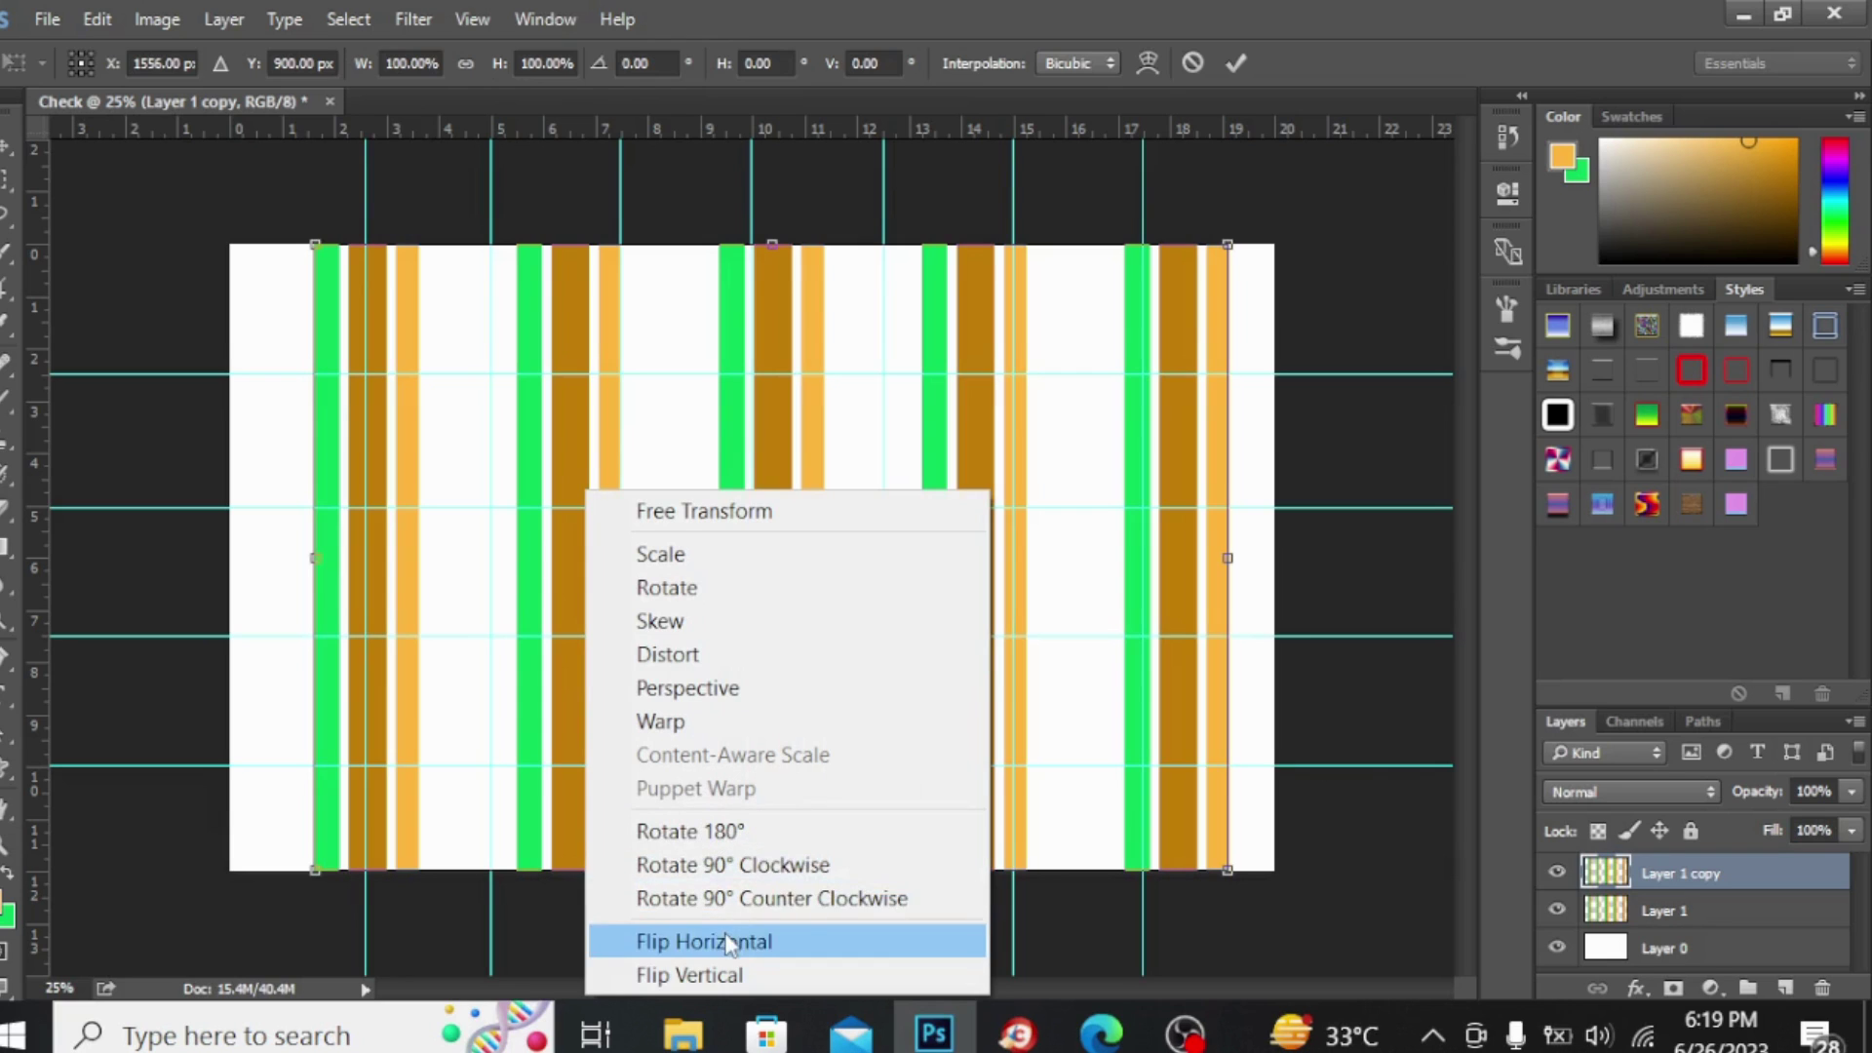
left_click(731, 865)
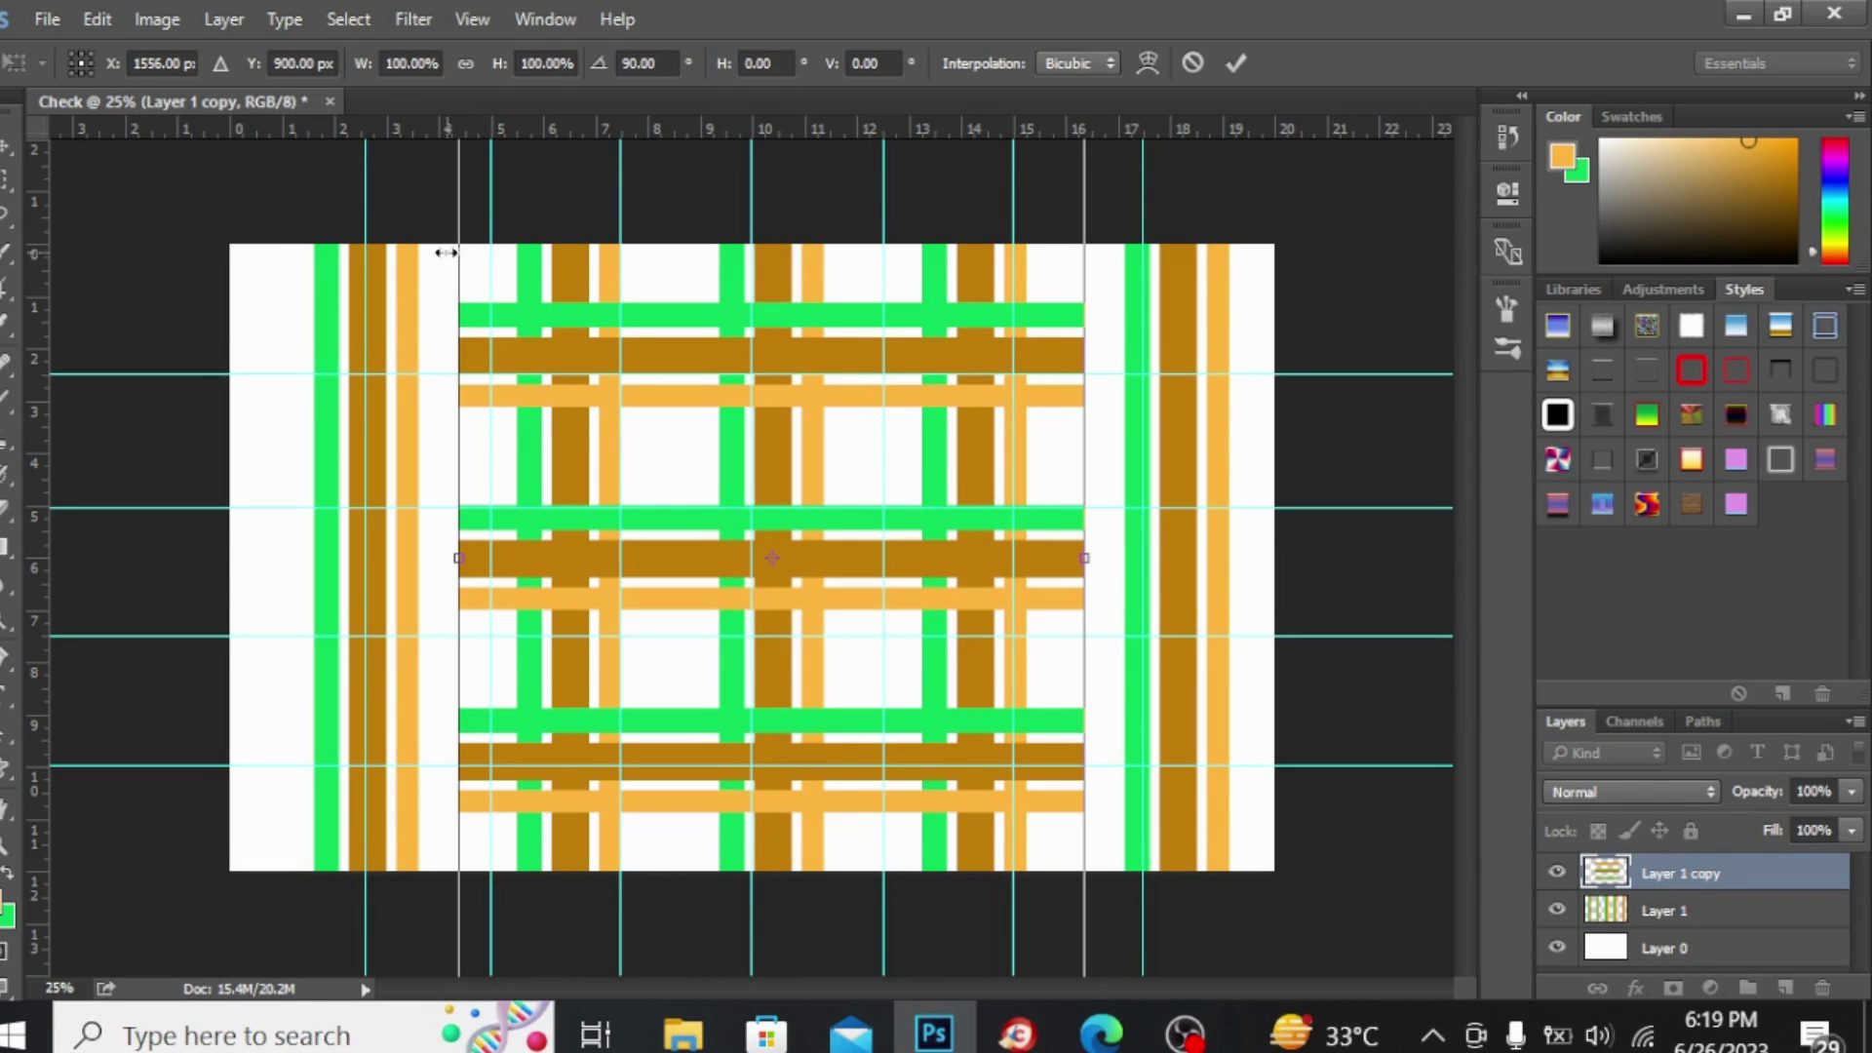
Stretch the rotated stripes across the full canvas width, and scale them down to 86.42% width and 144% height.
left_click_drag(403, 547, 234, 516)
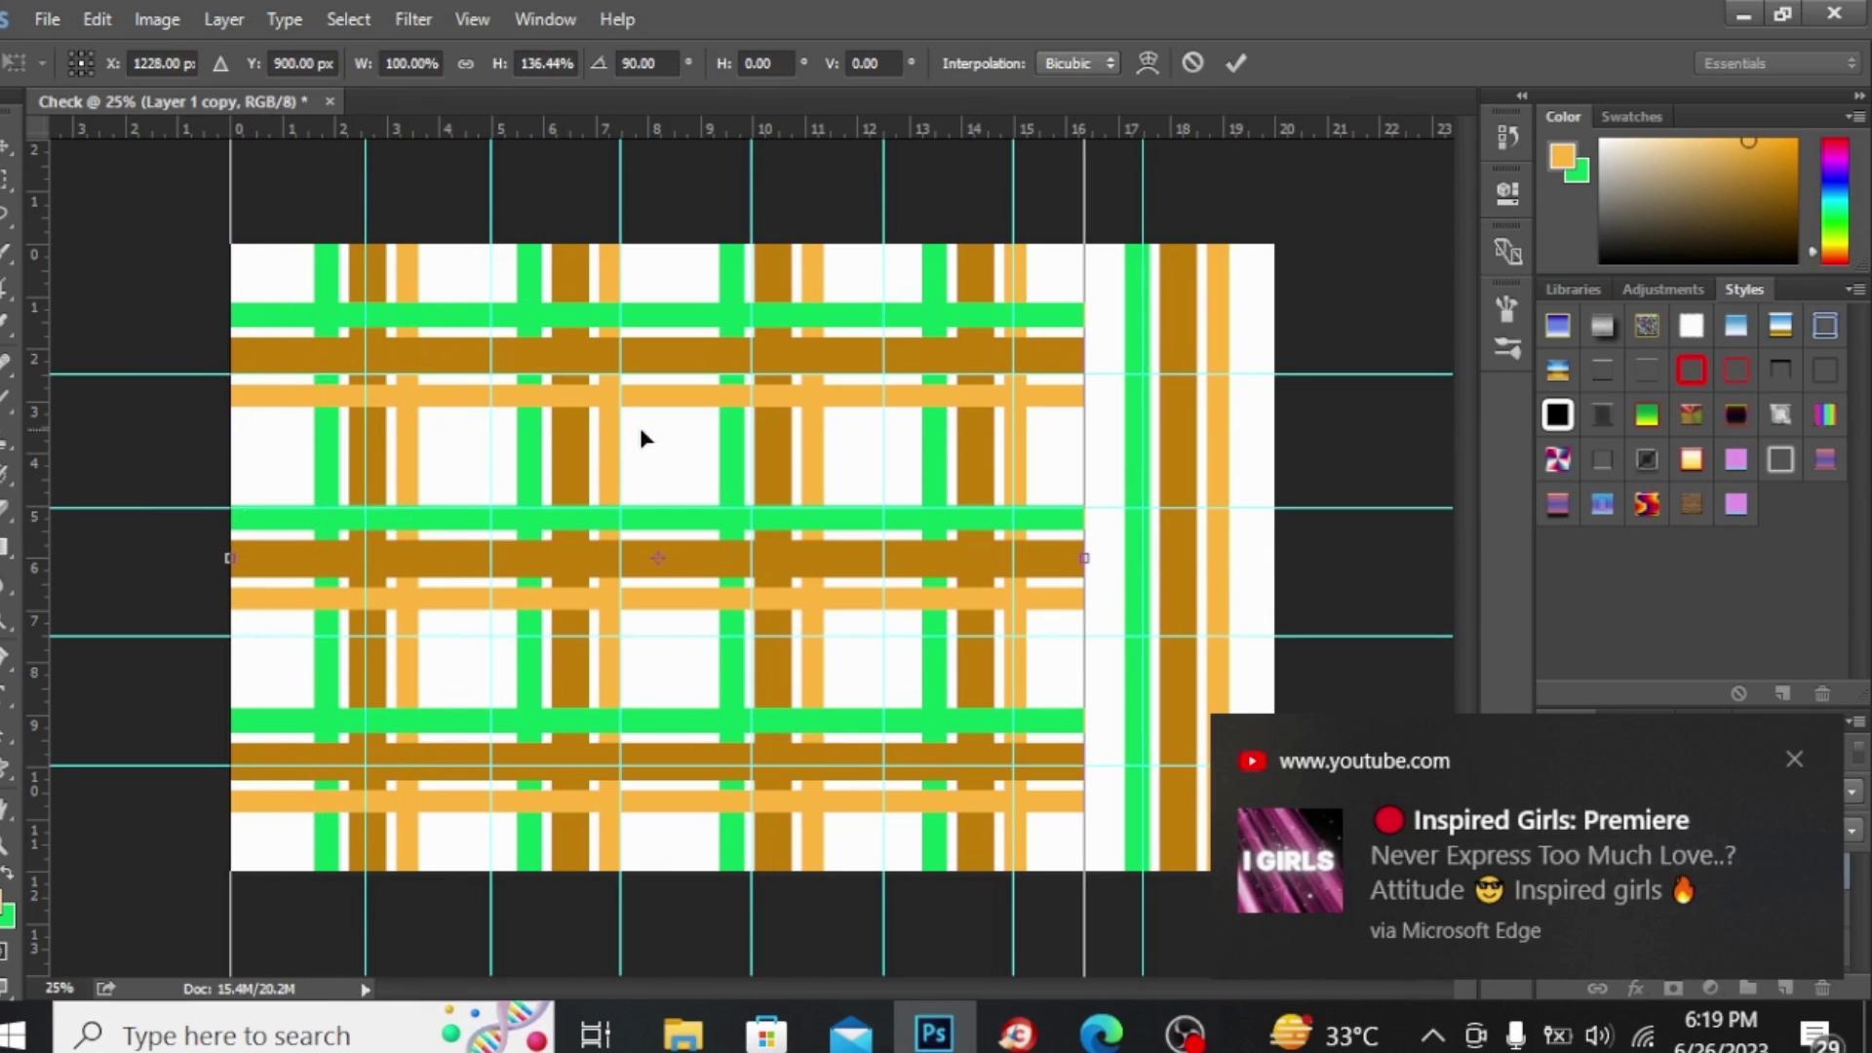
left_click_drag(1085, 557, 1273, 544)
key("ctrl+minus")
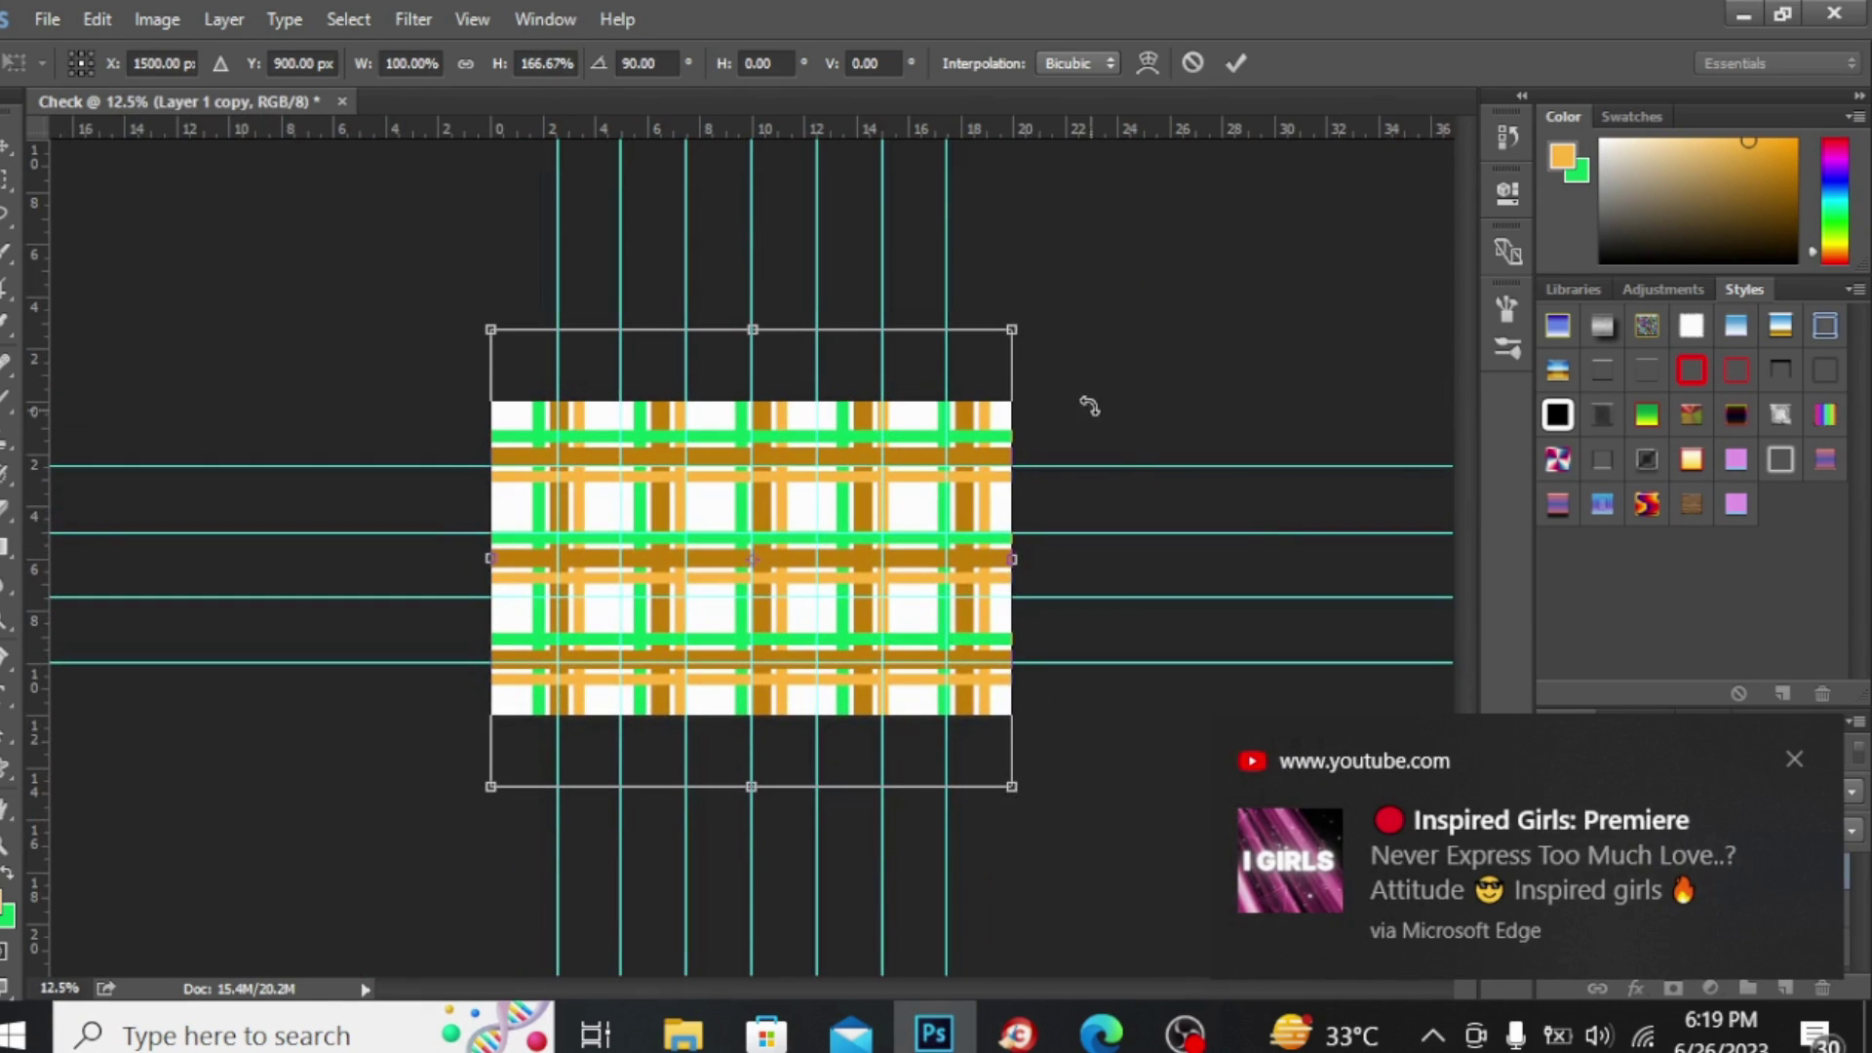
left_click_drag(1016, 330, 965, 418)
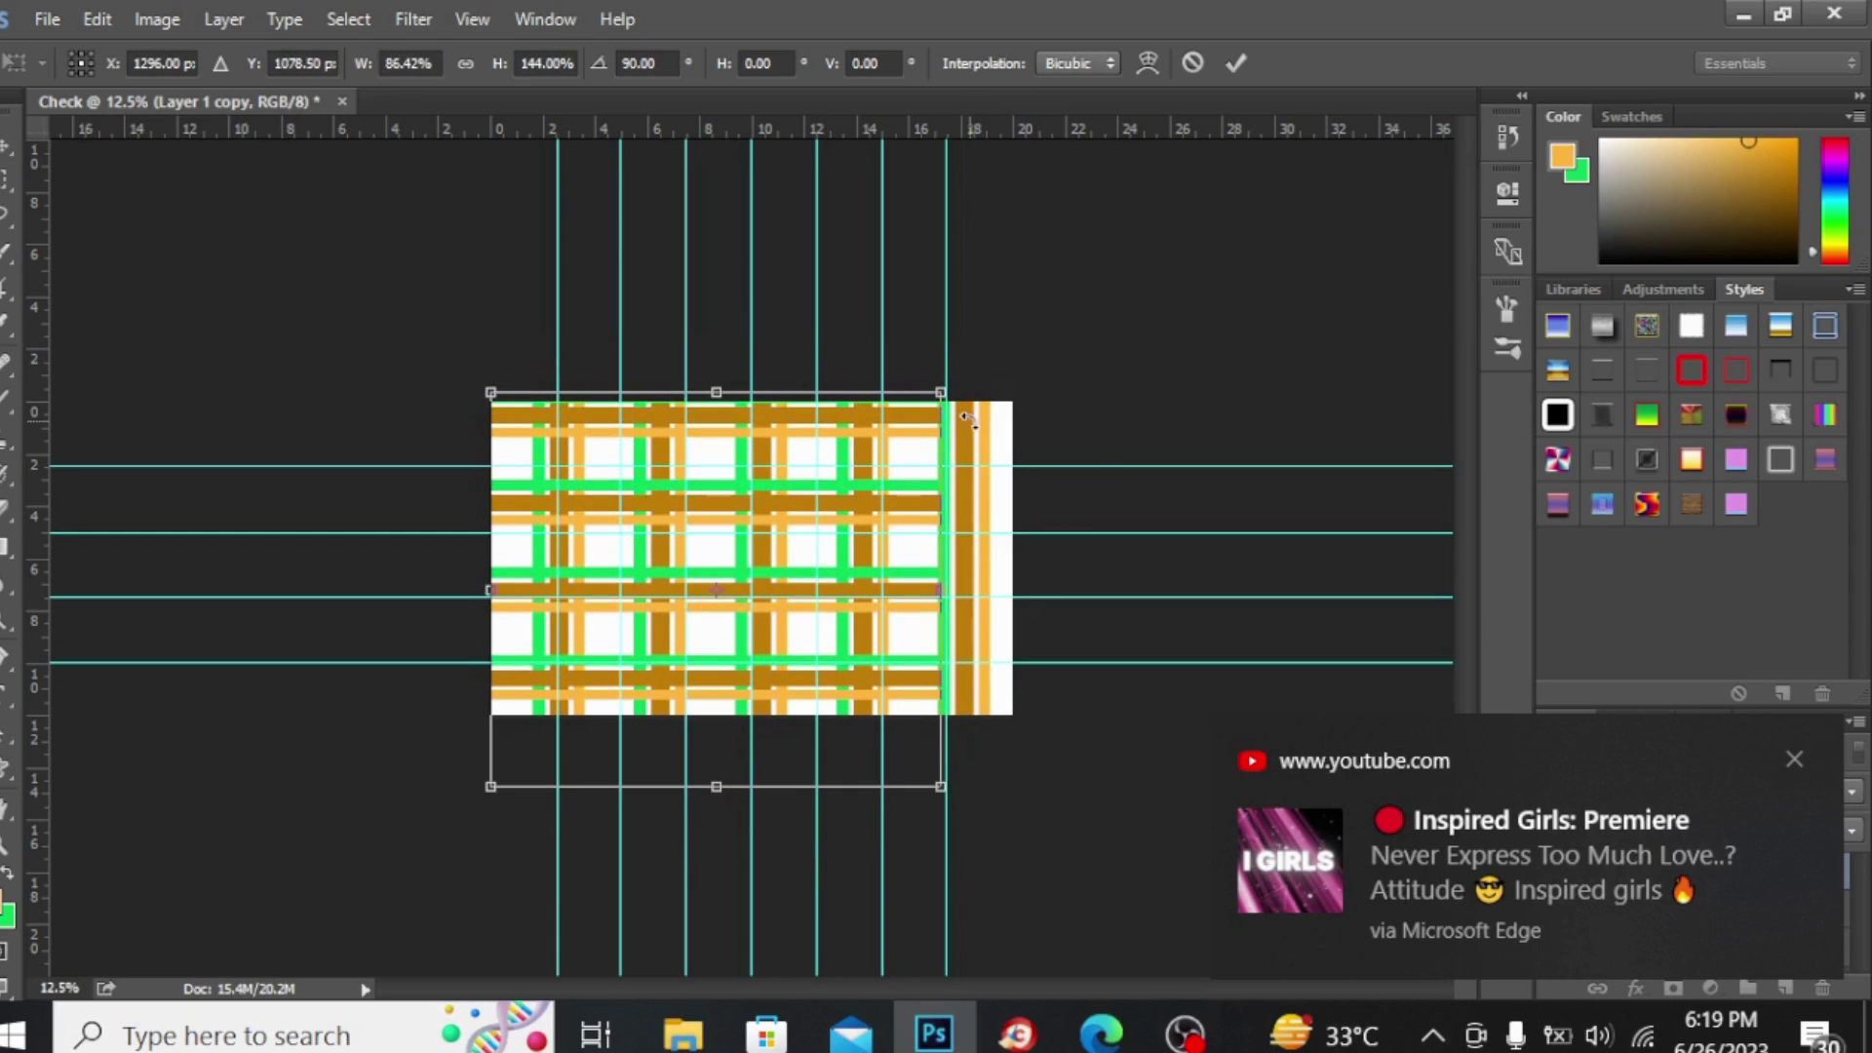
key("Return")
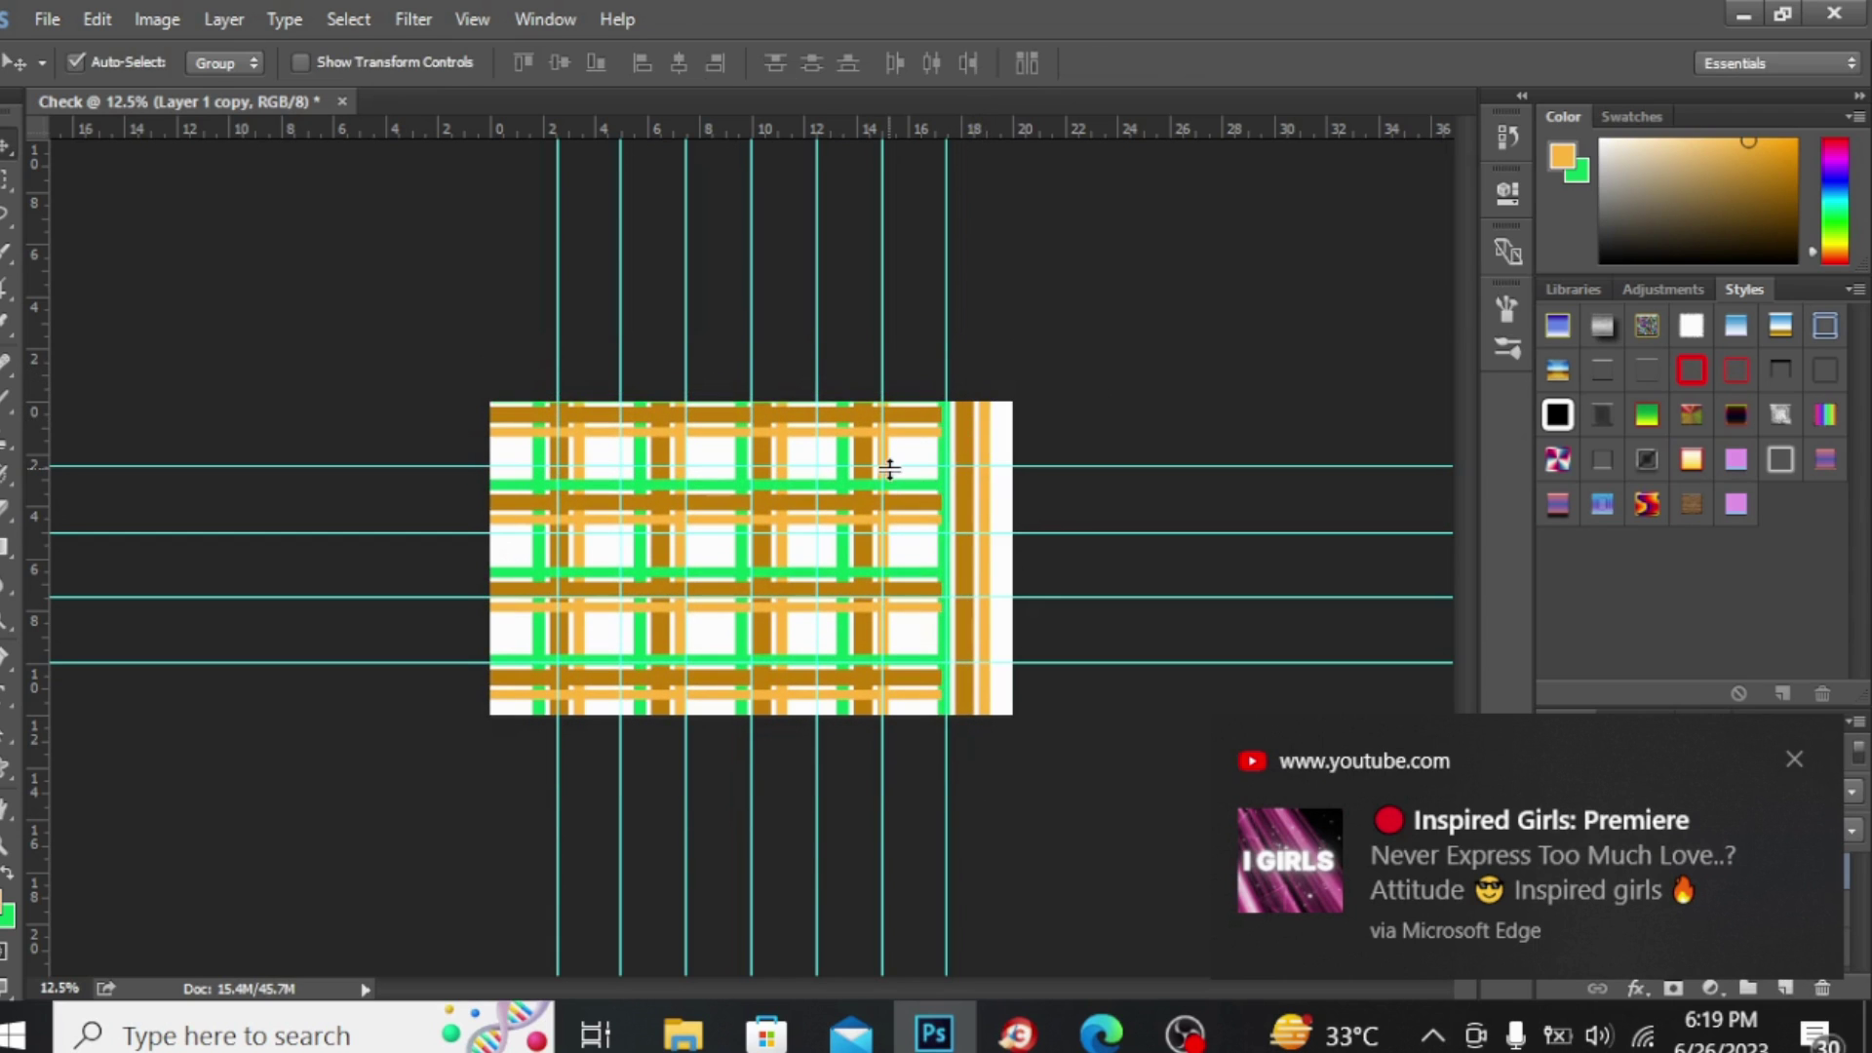
Move the horizontal stripes down to align with the canvas's top edge and stretch them to its right edge.
key("ctrl+t")
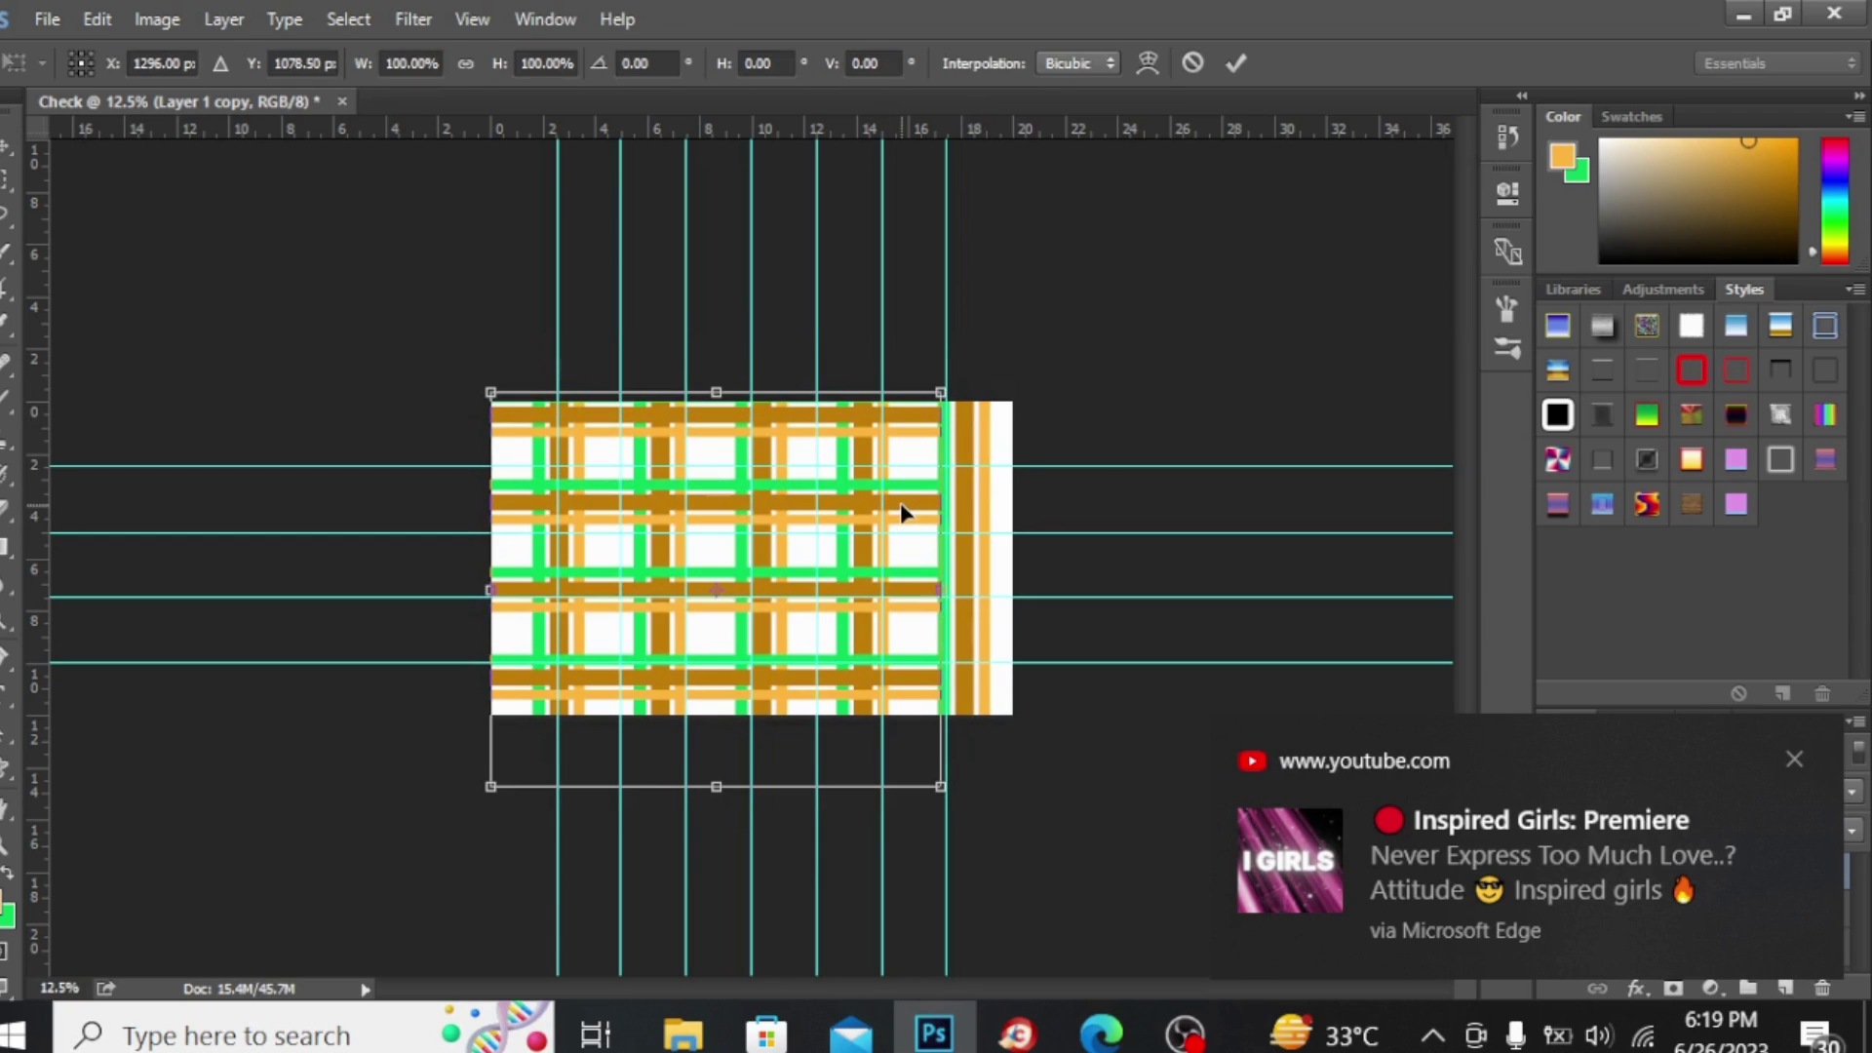
left_click_drag(902, 512, 904, 517)
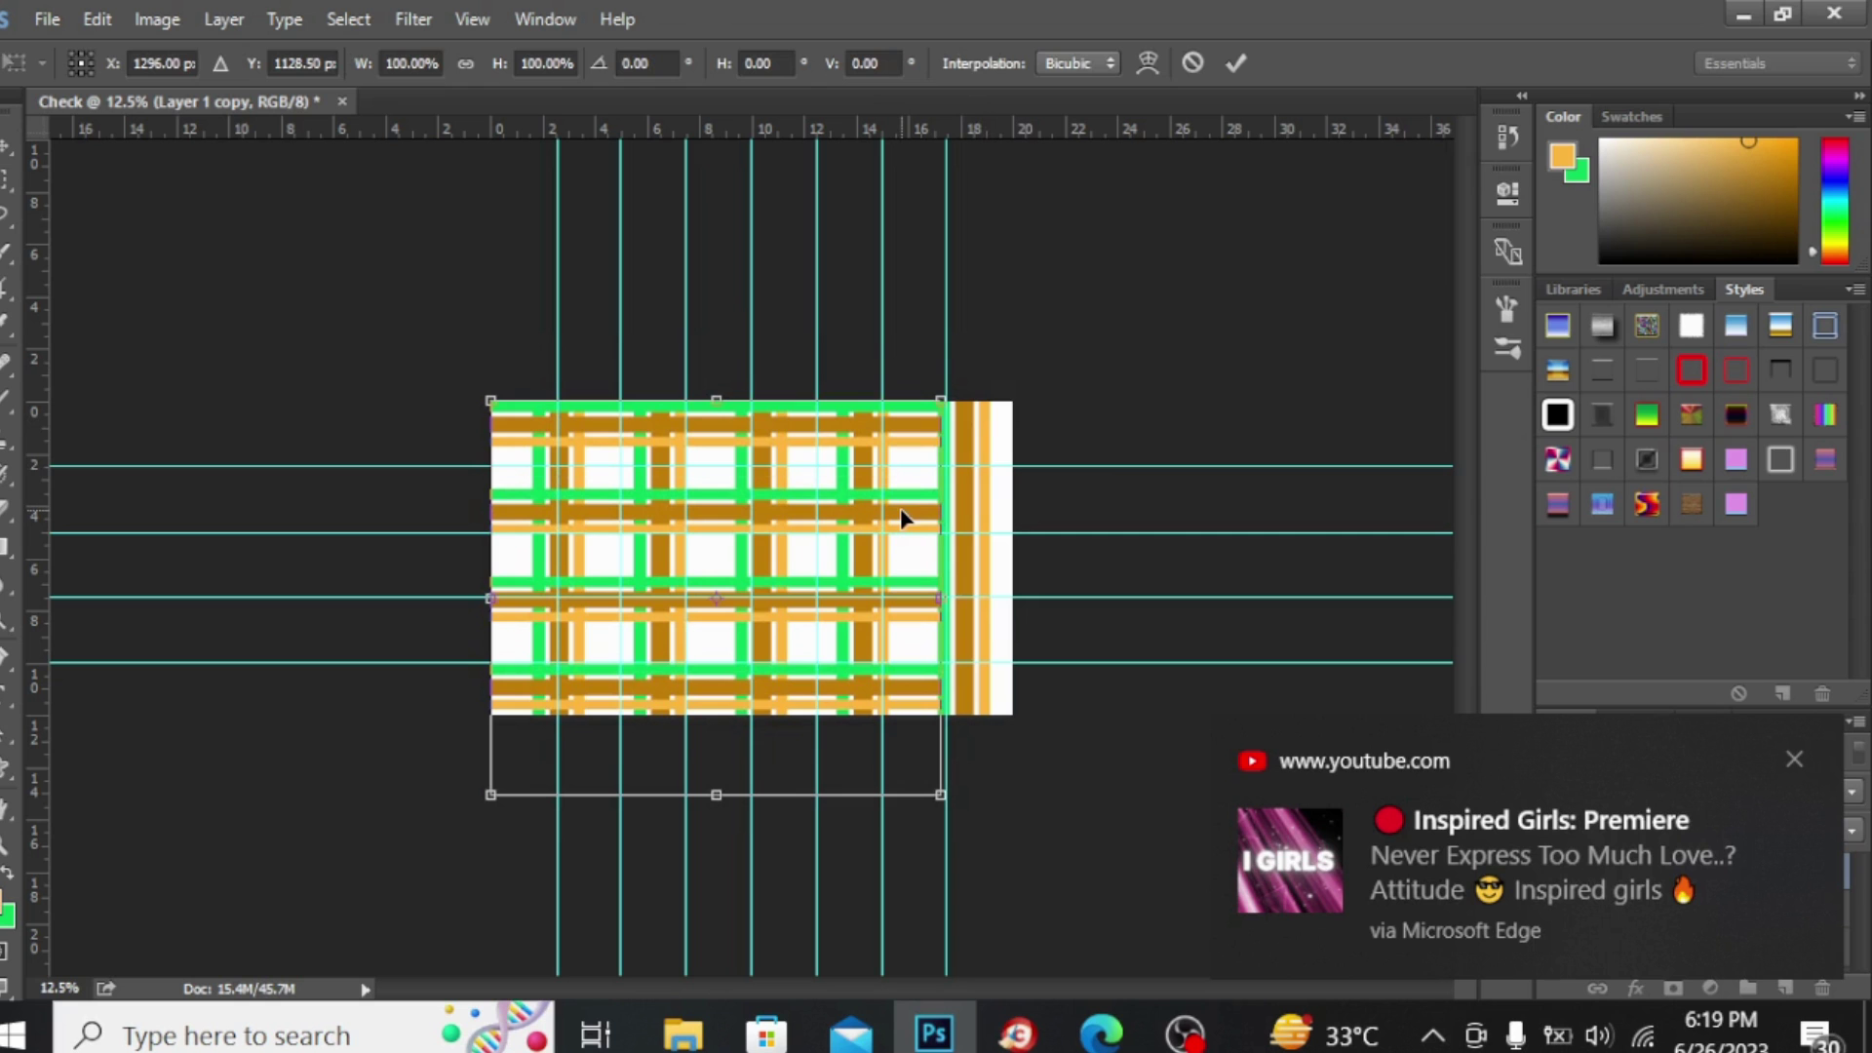
left_click_drag(942, 594, 1012, 594)
key("Return")
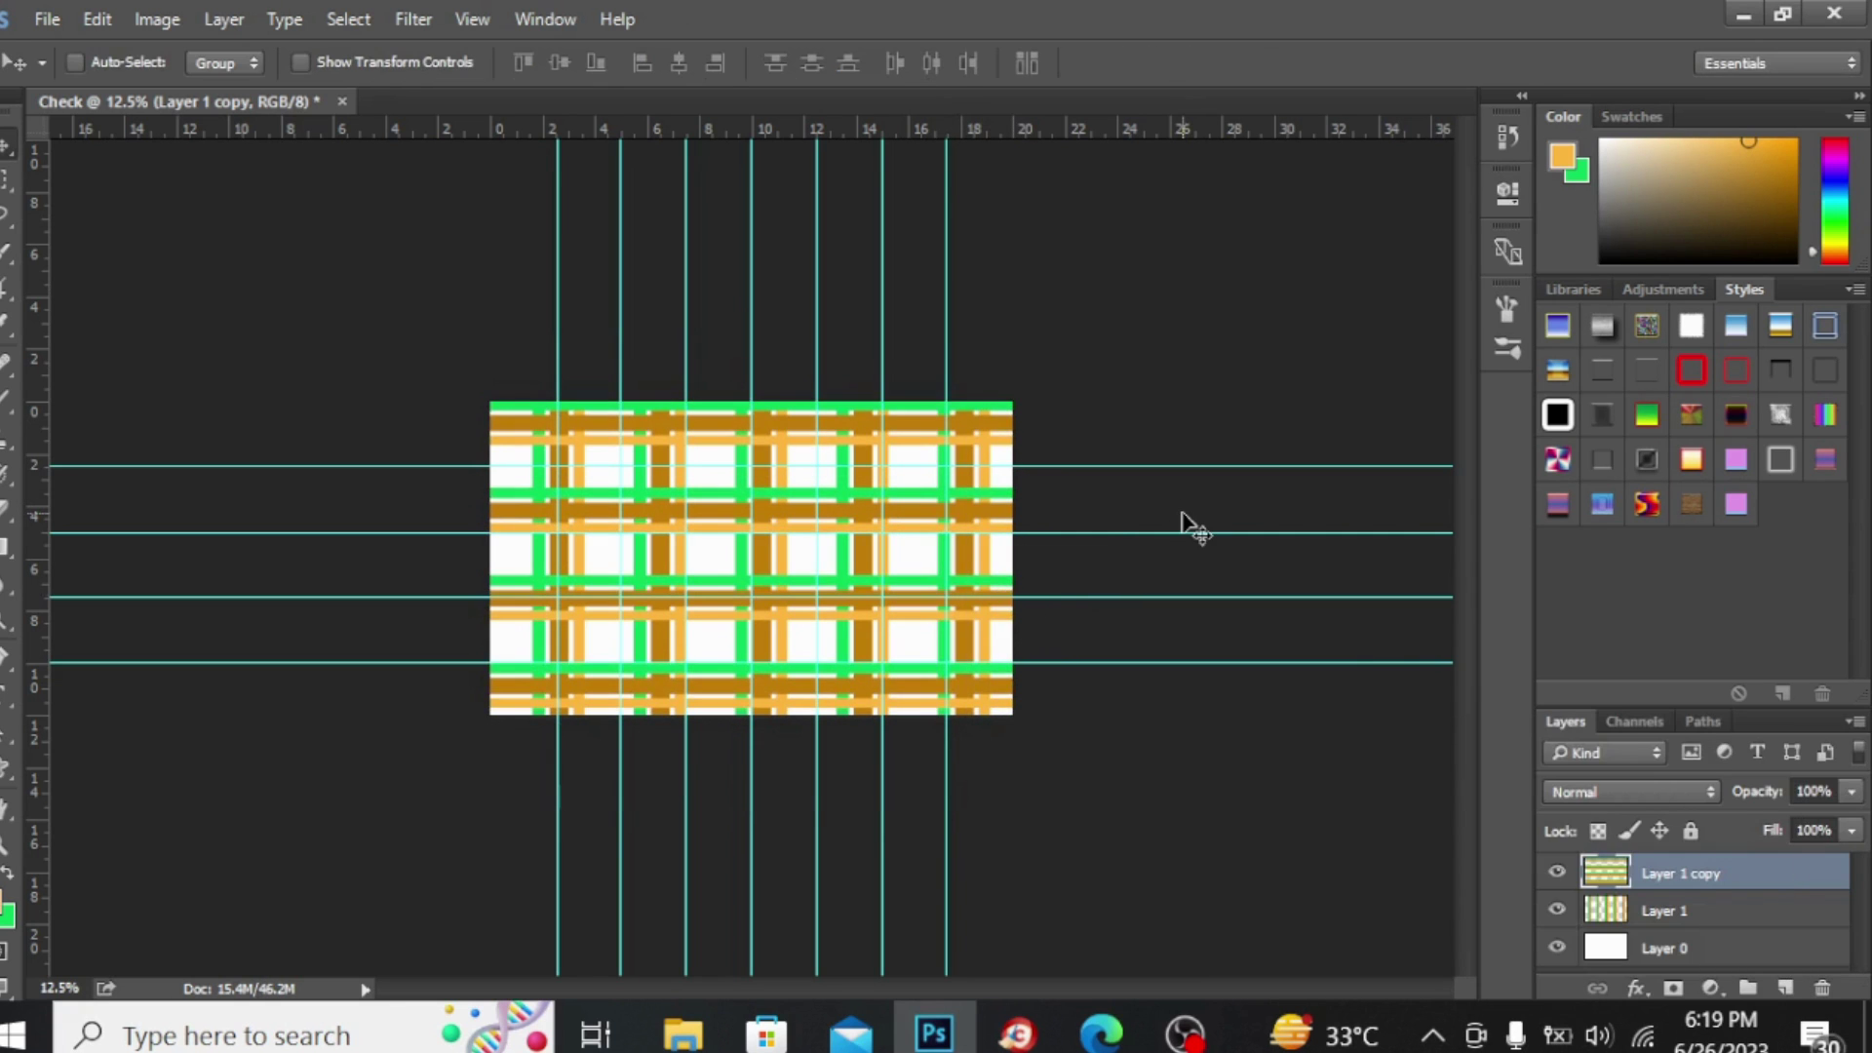
Fill the white background layer beneath the stripes with the light cream color #fce6c1.
key("ctrl+plus")
key("ctrl+plus")
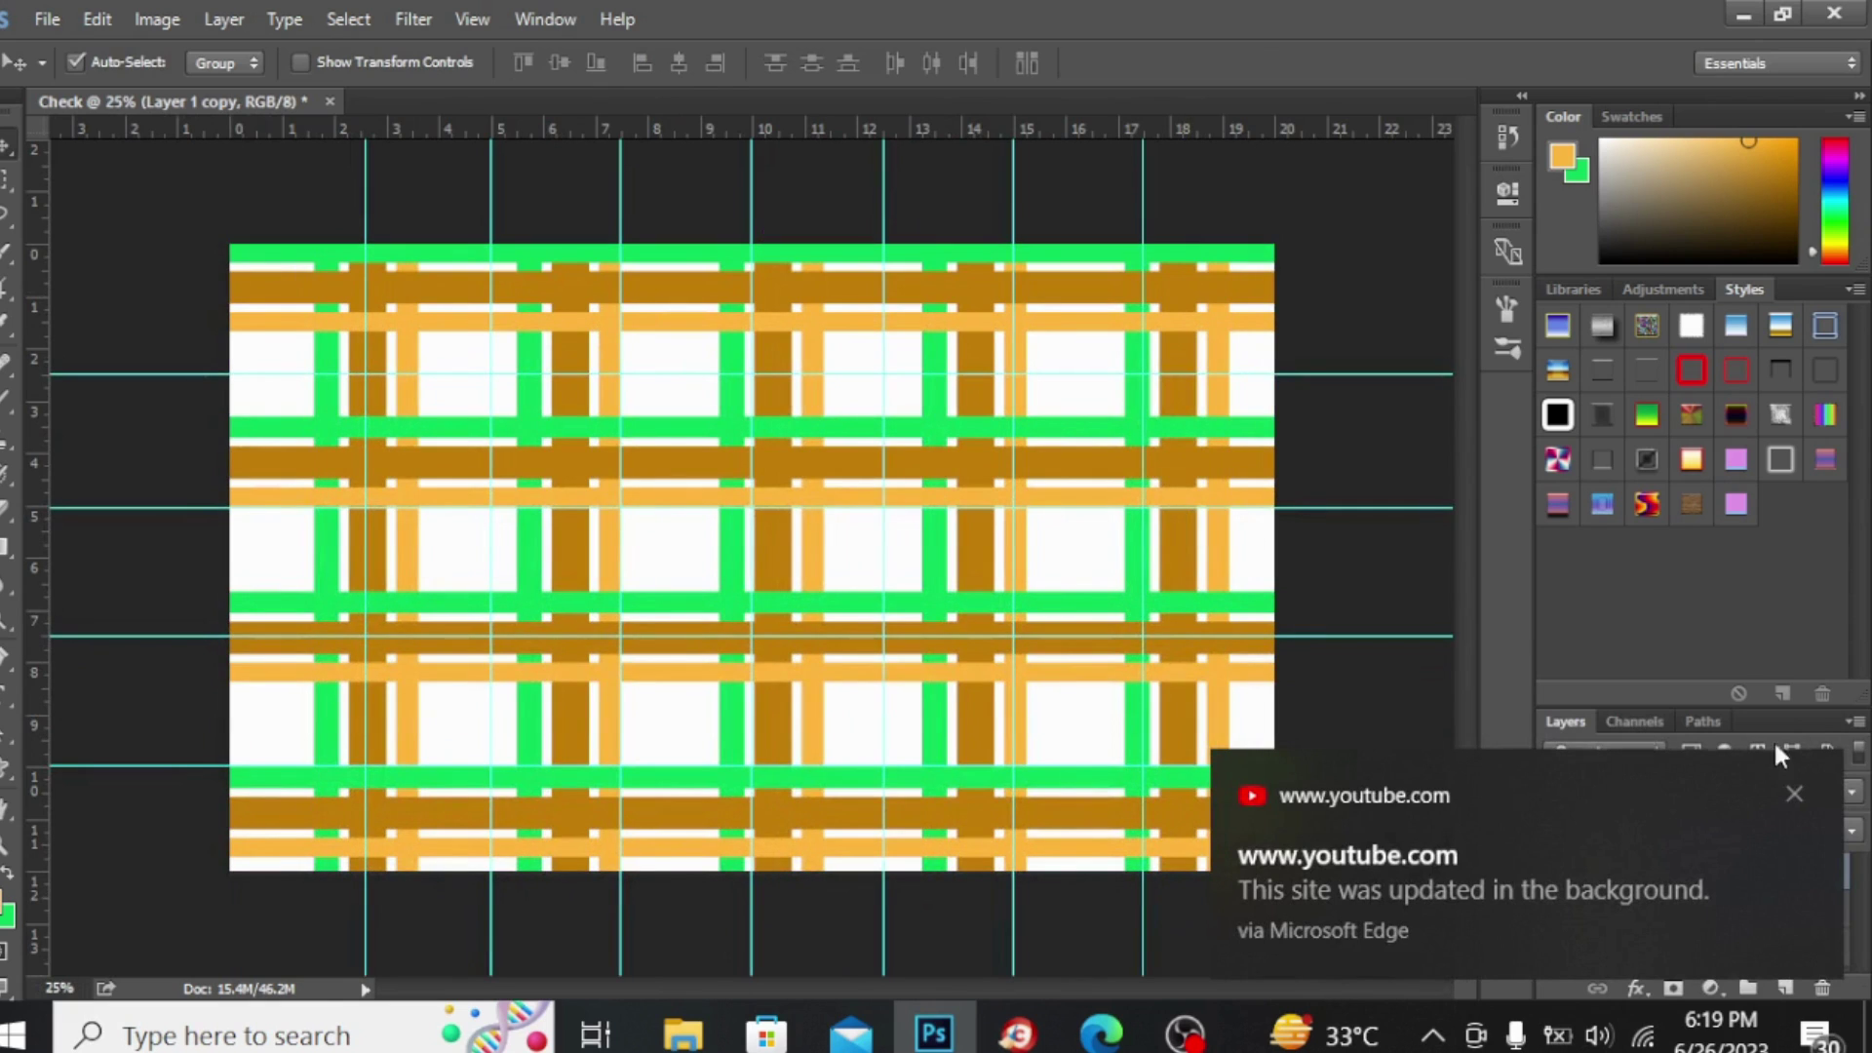
left_click(1801, 792)
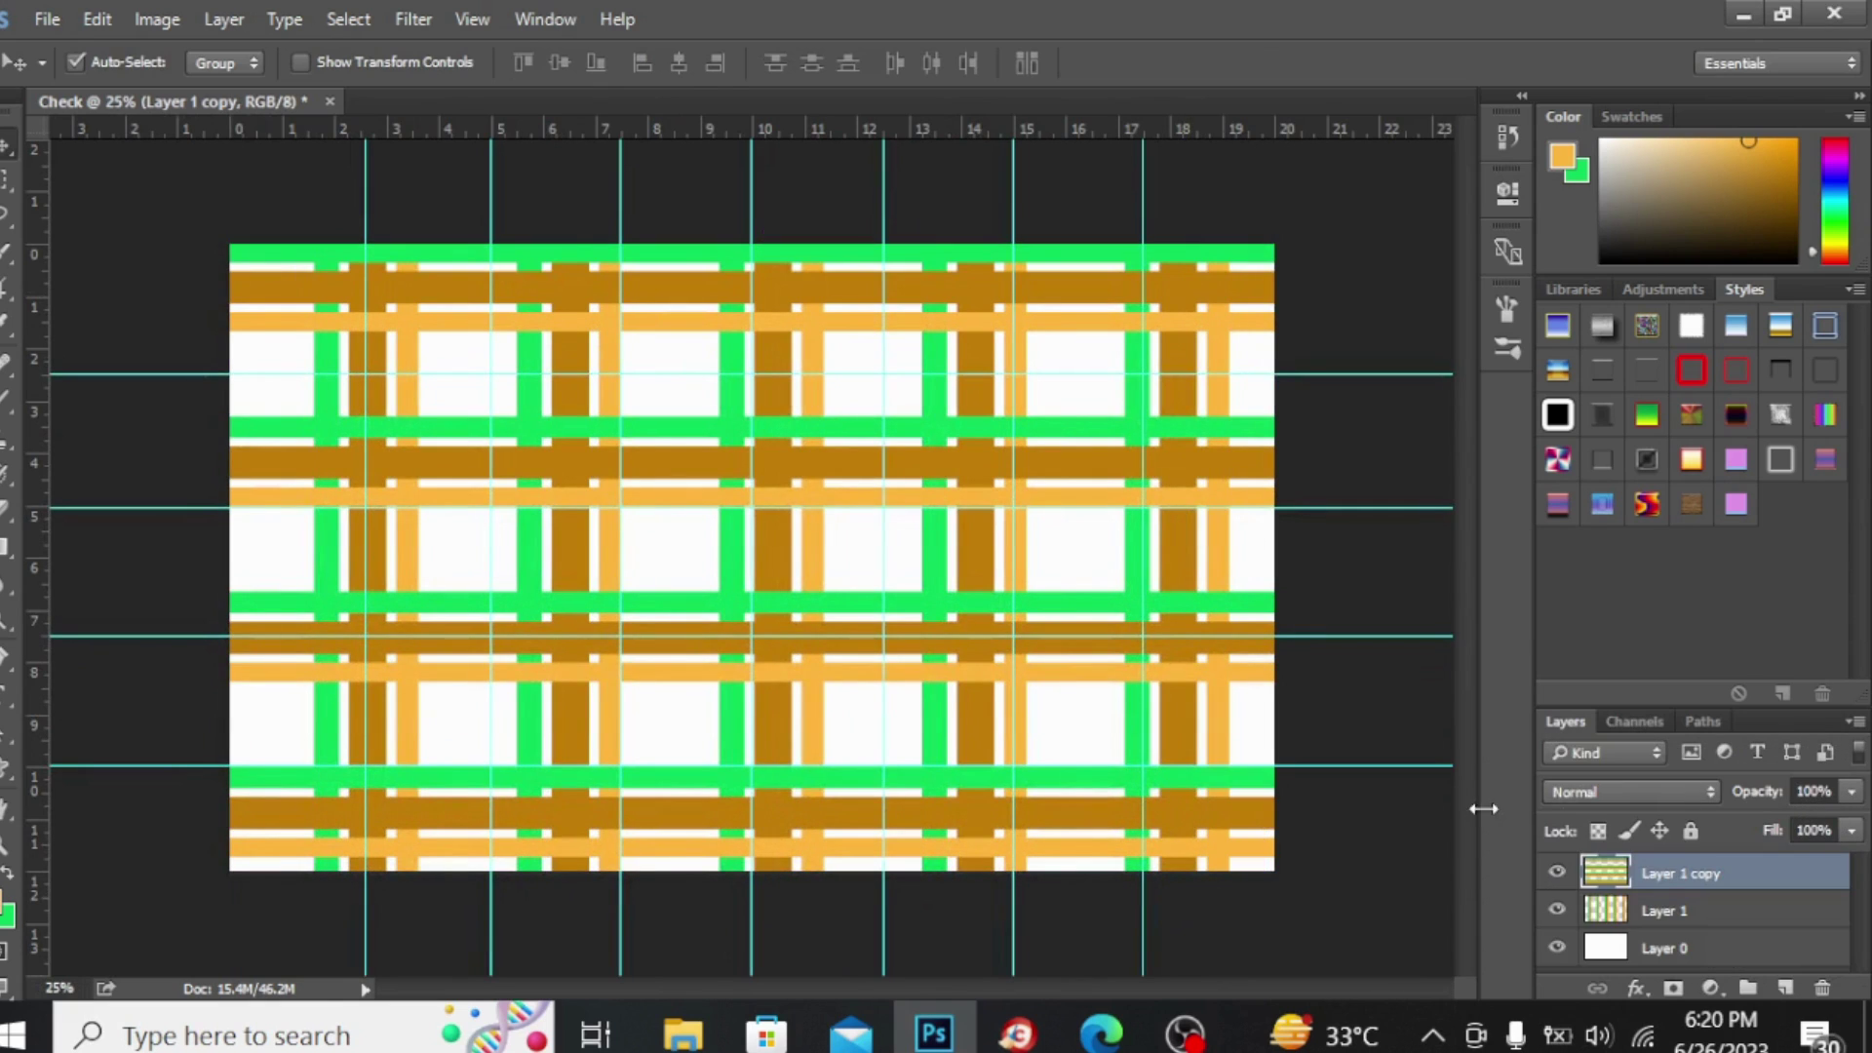
left_click(1713, 954)
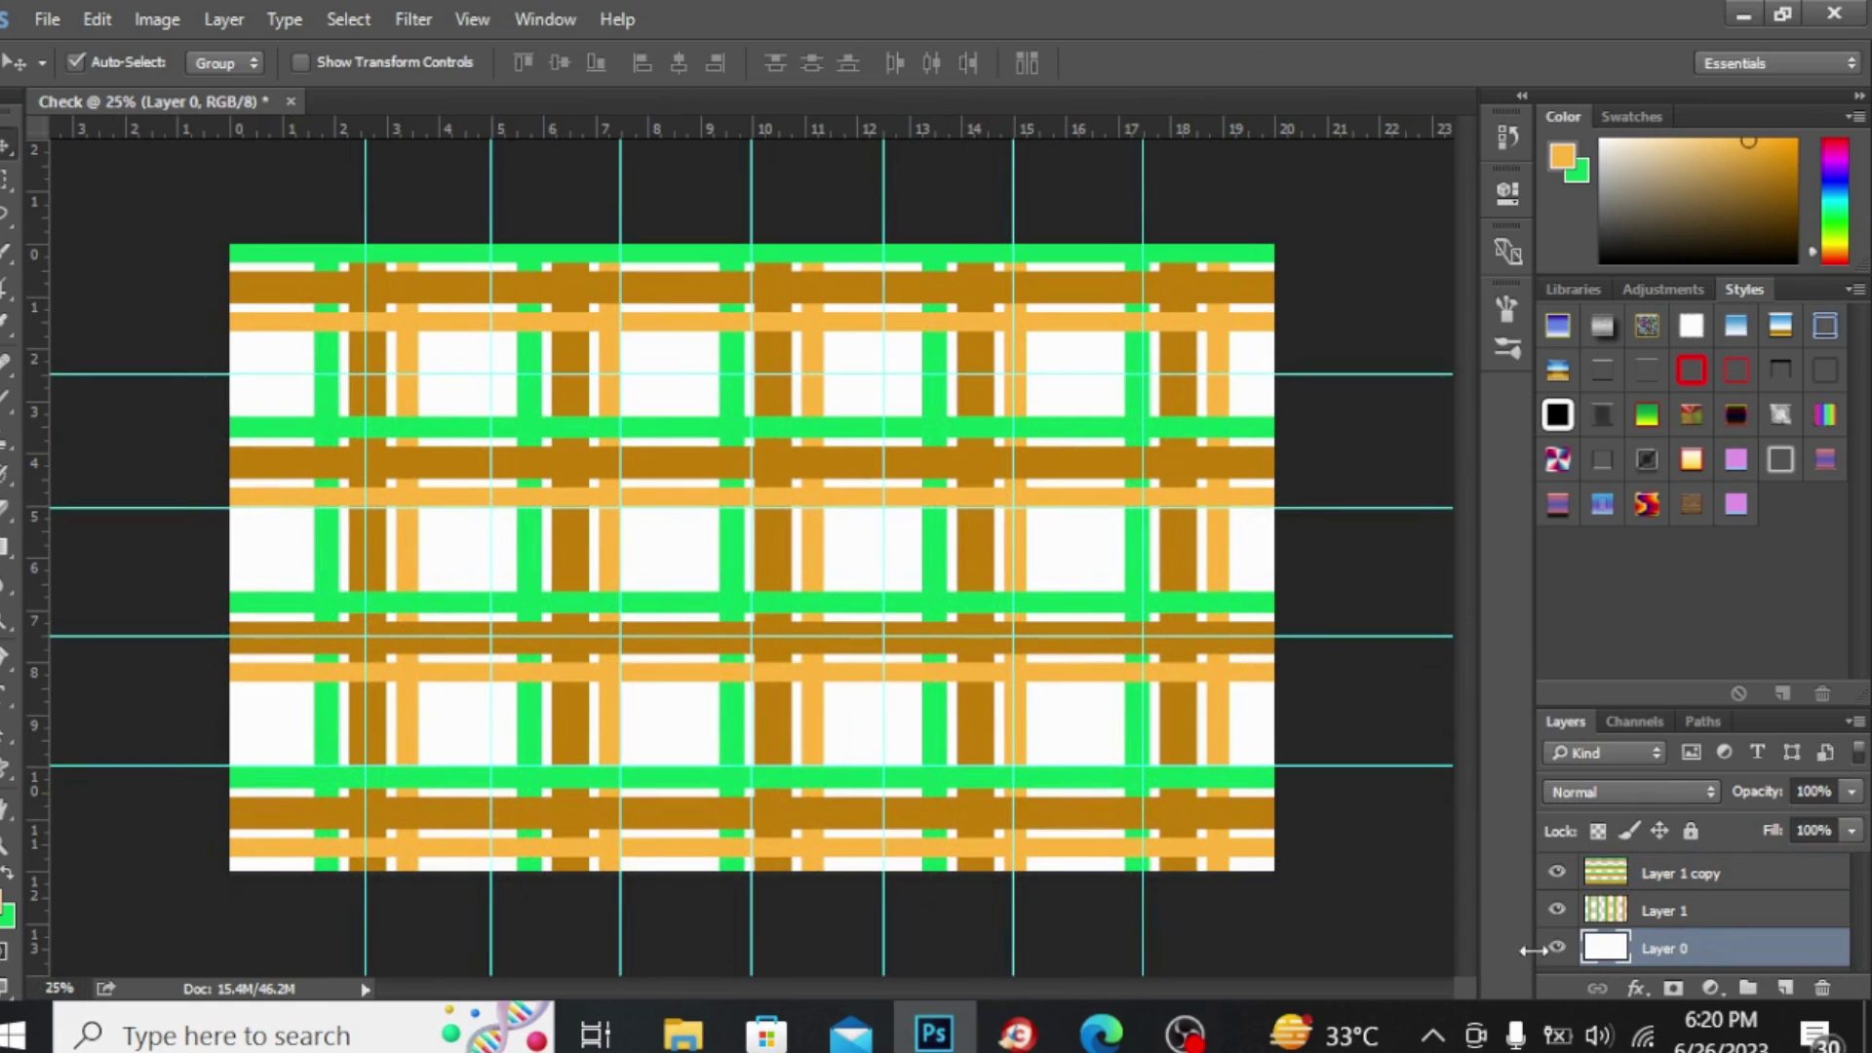
left_click(3, 902)
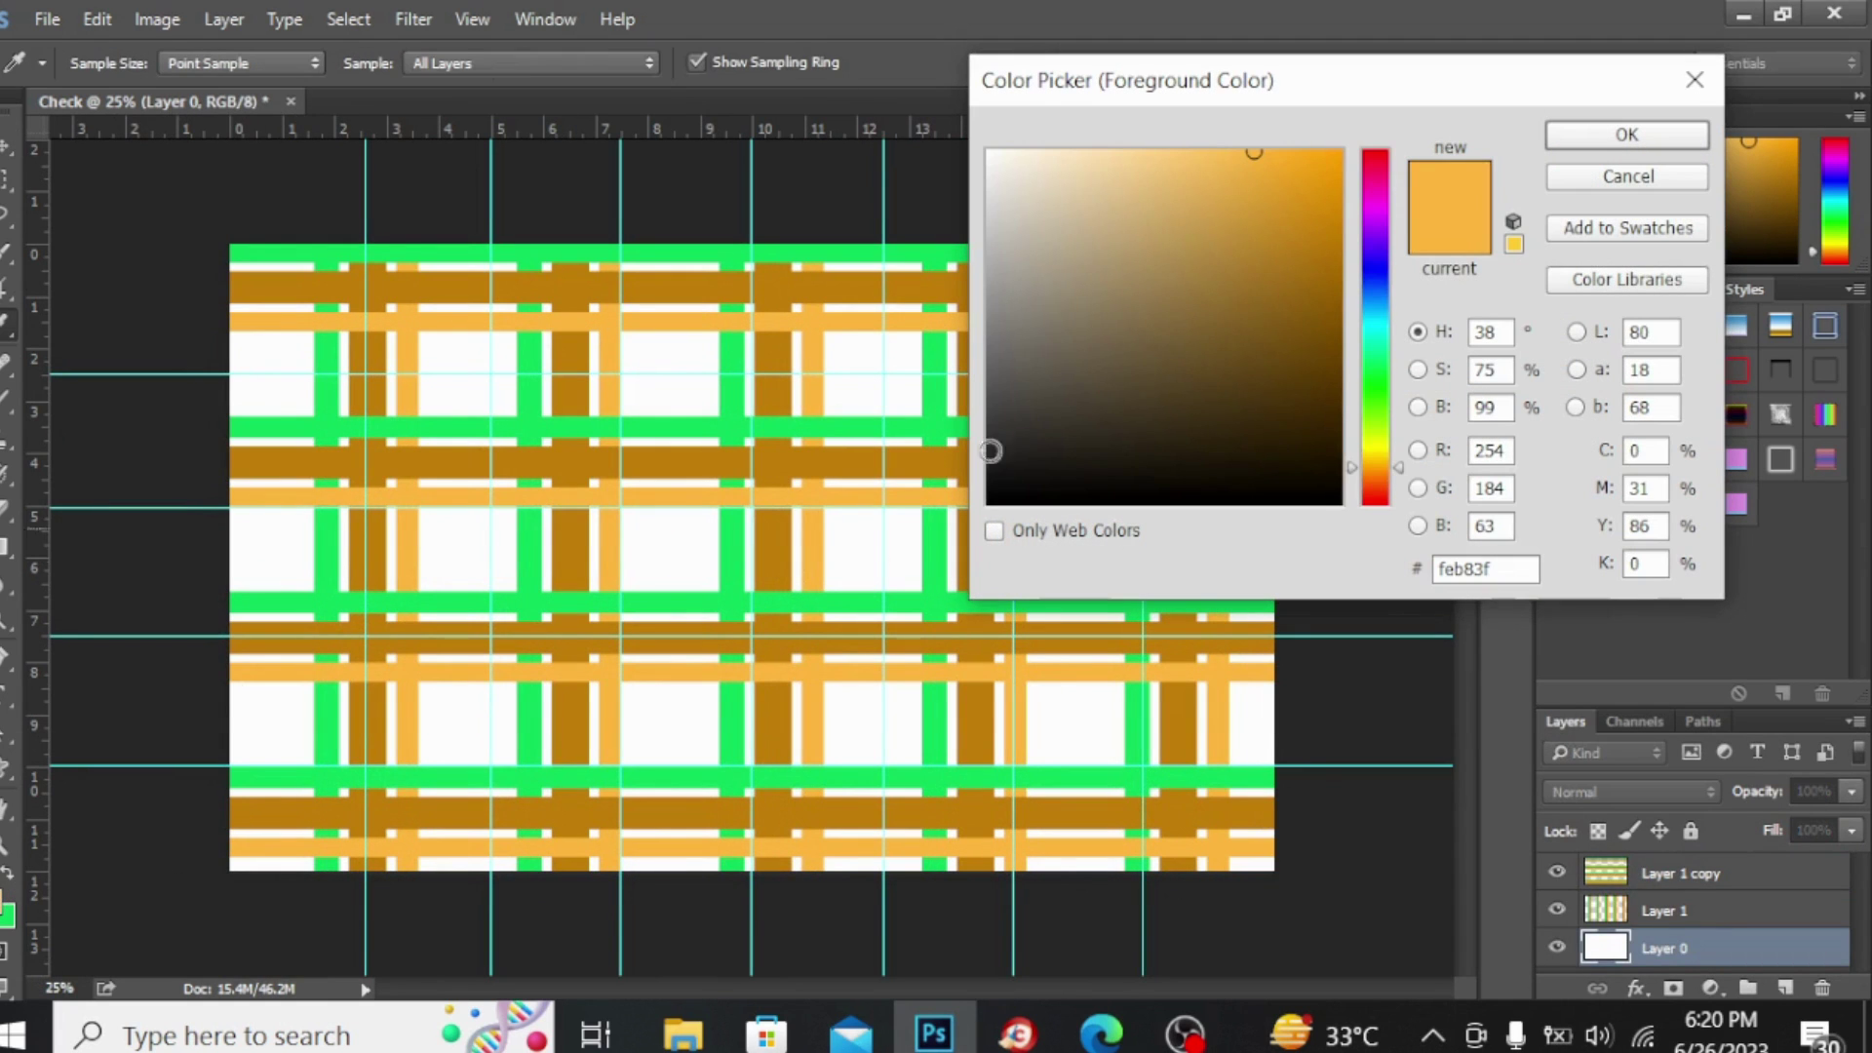
left_click(1070, 154)
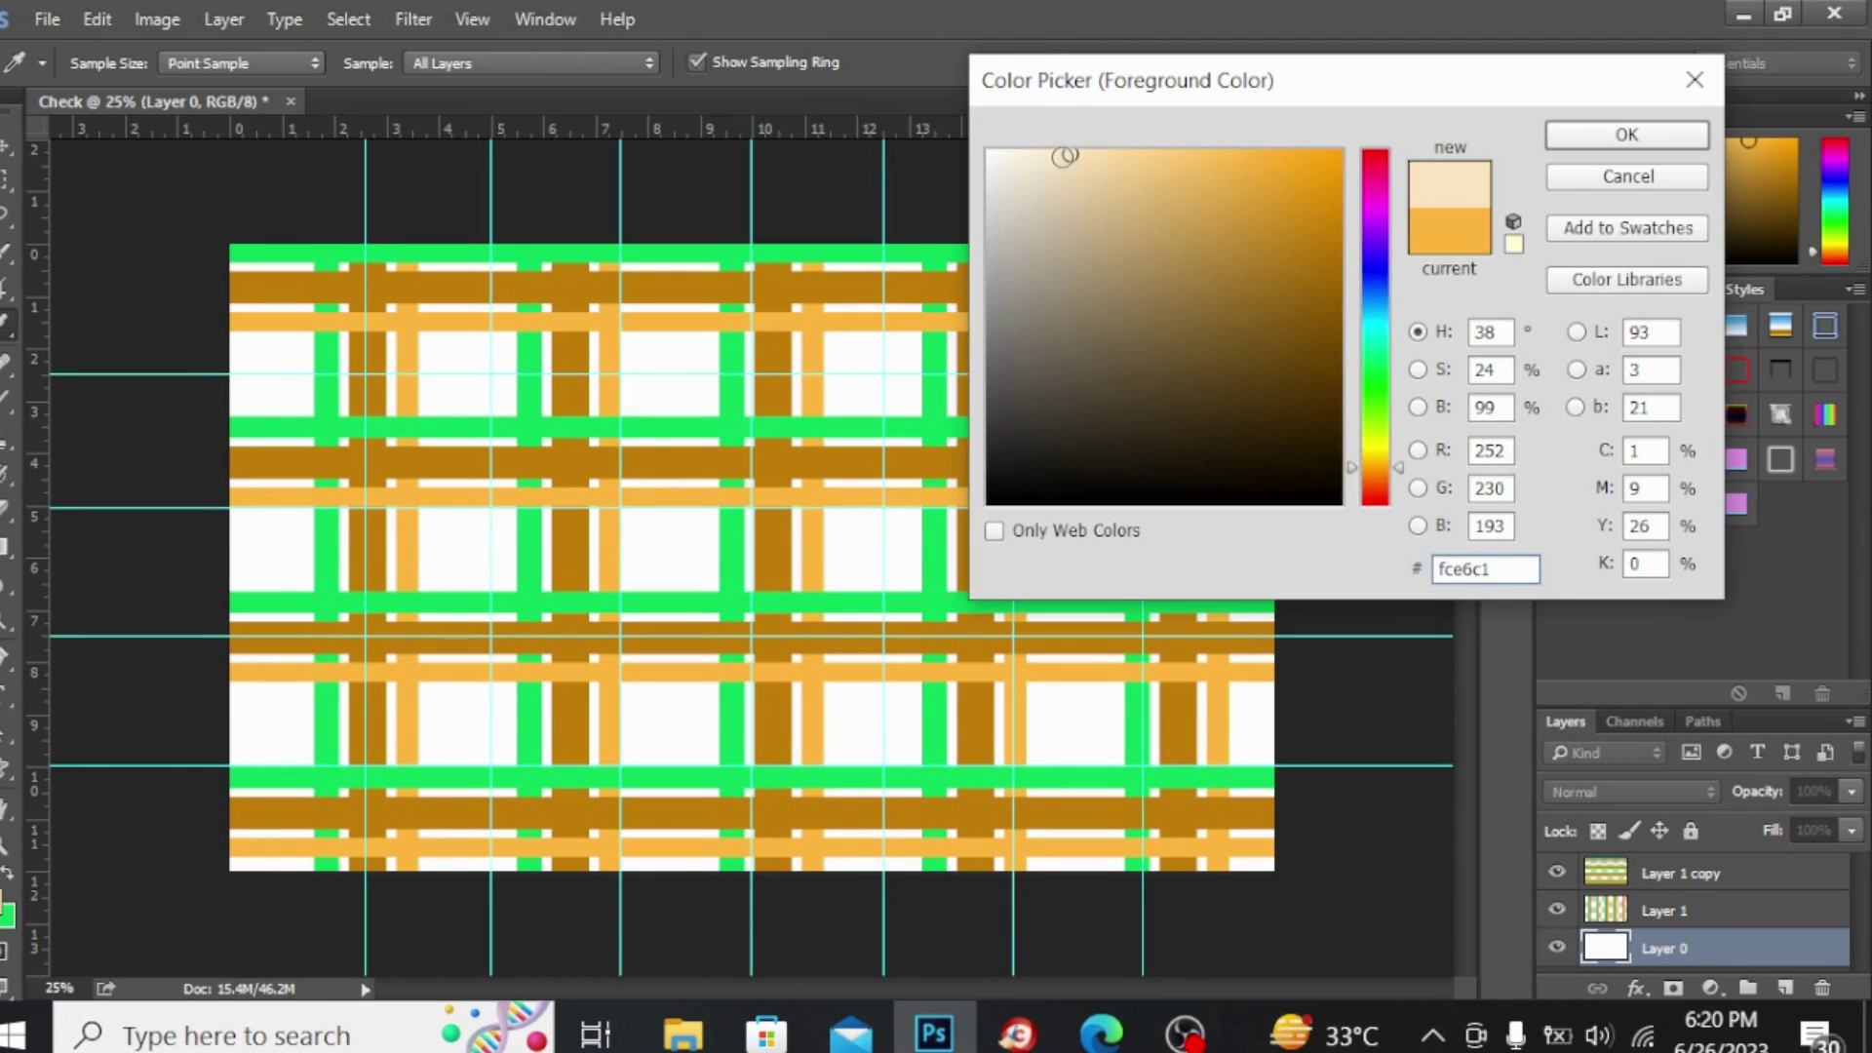
left_click(1626, 135)
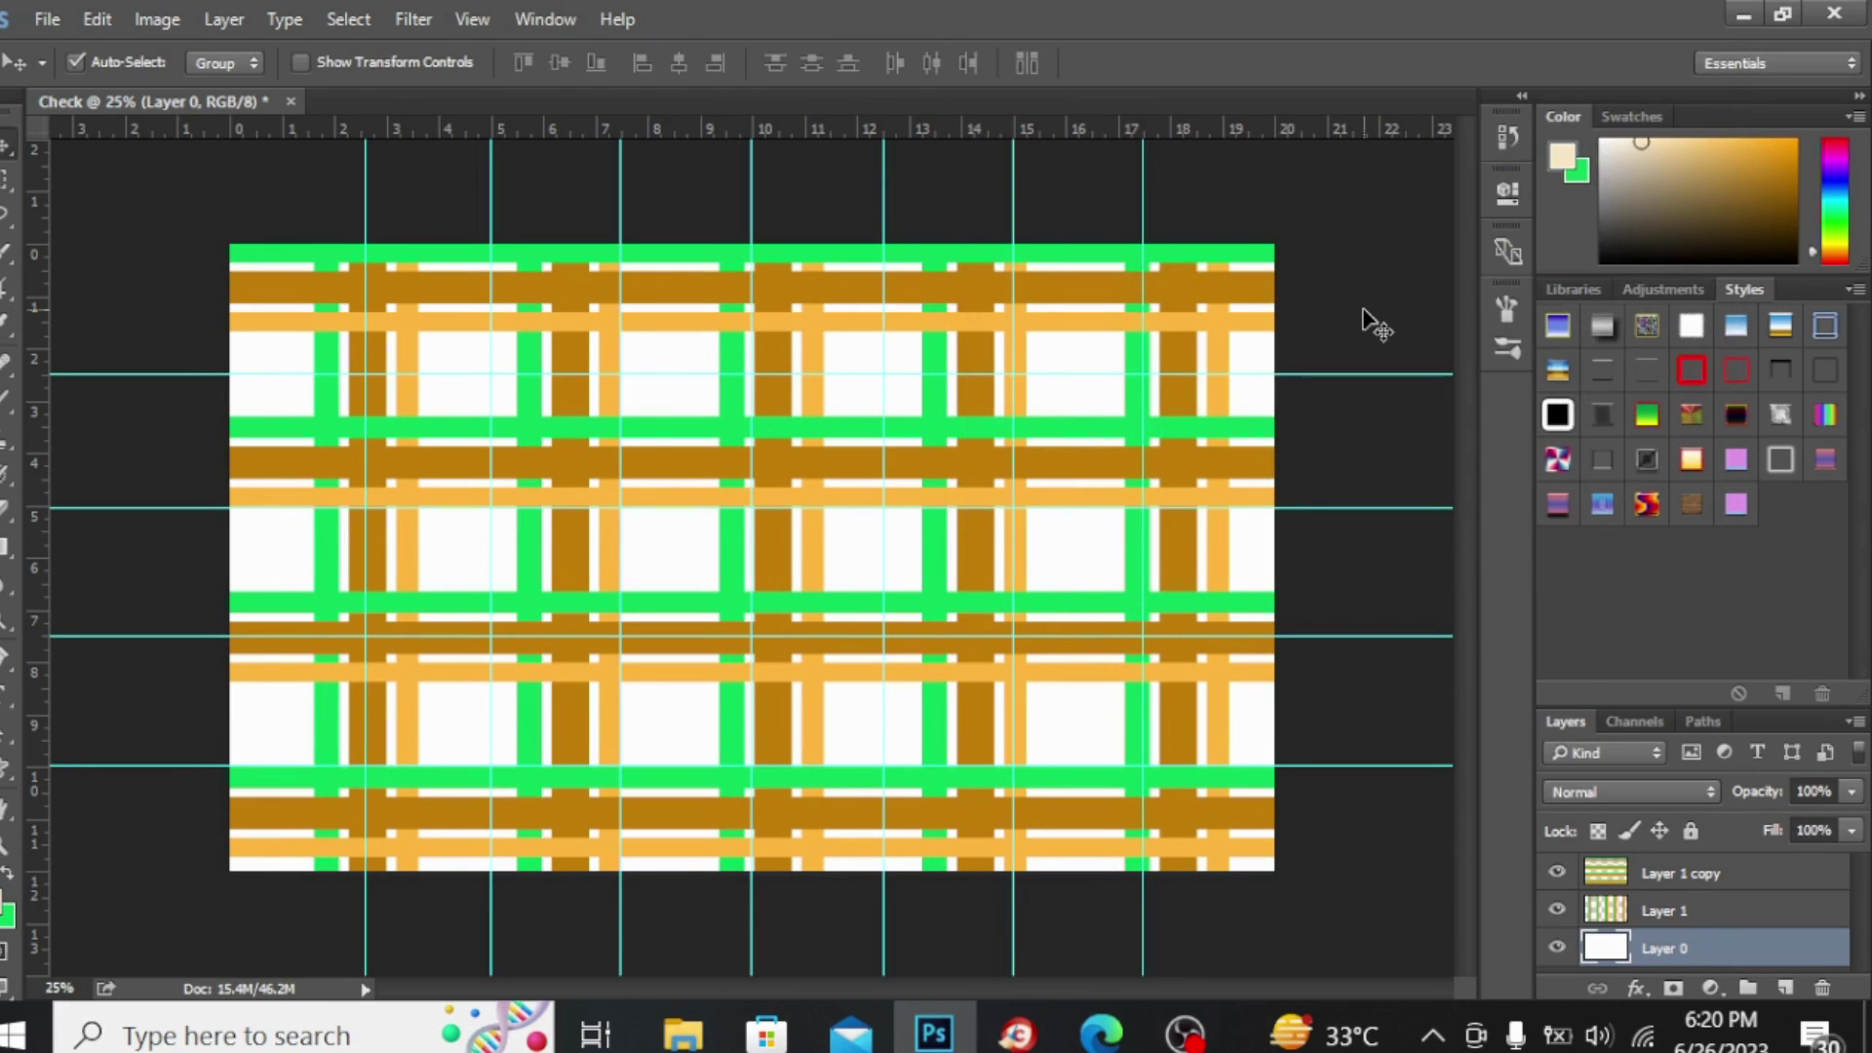
key("alt+BackSpace")
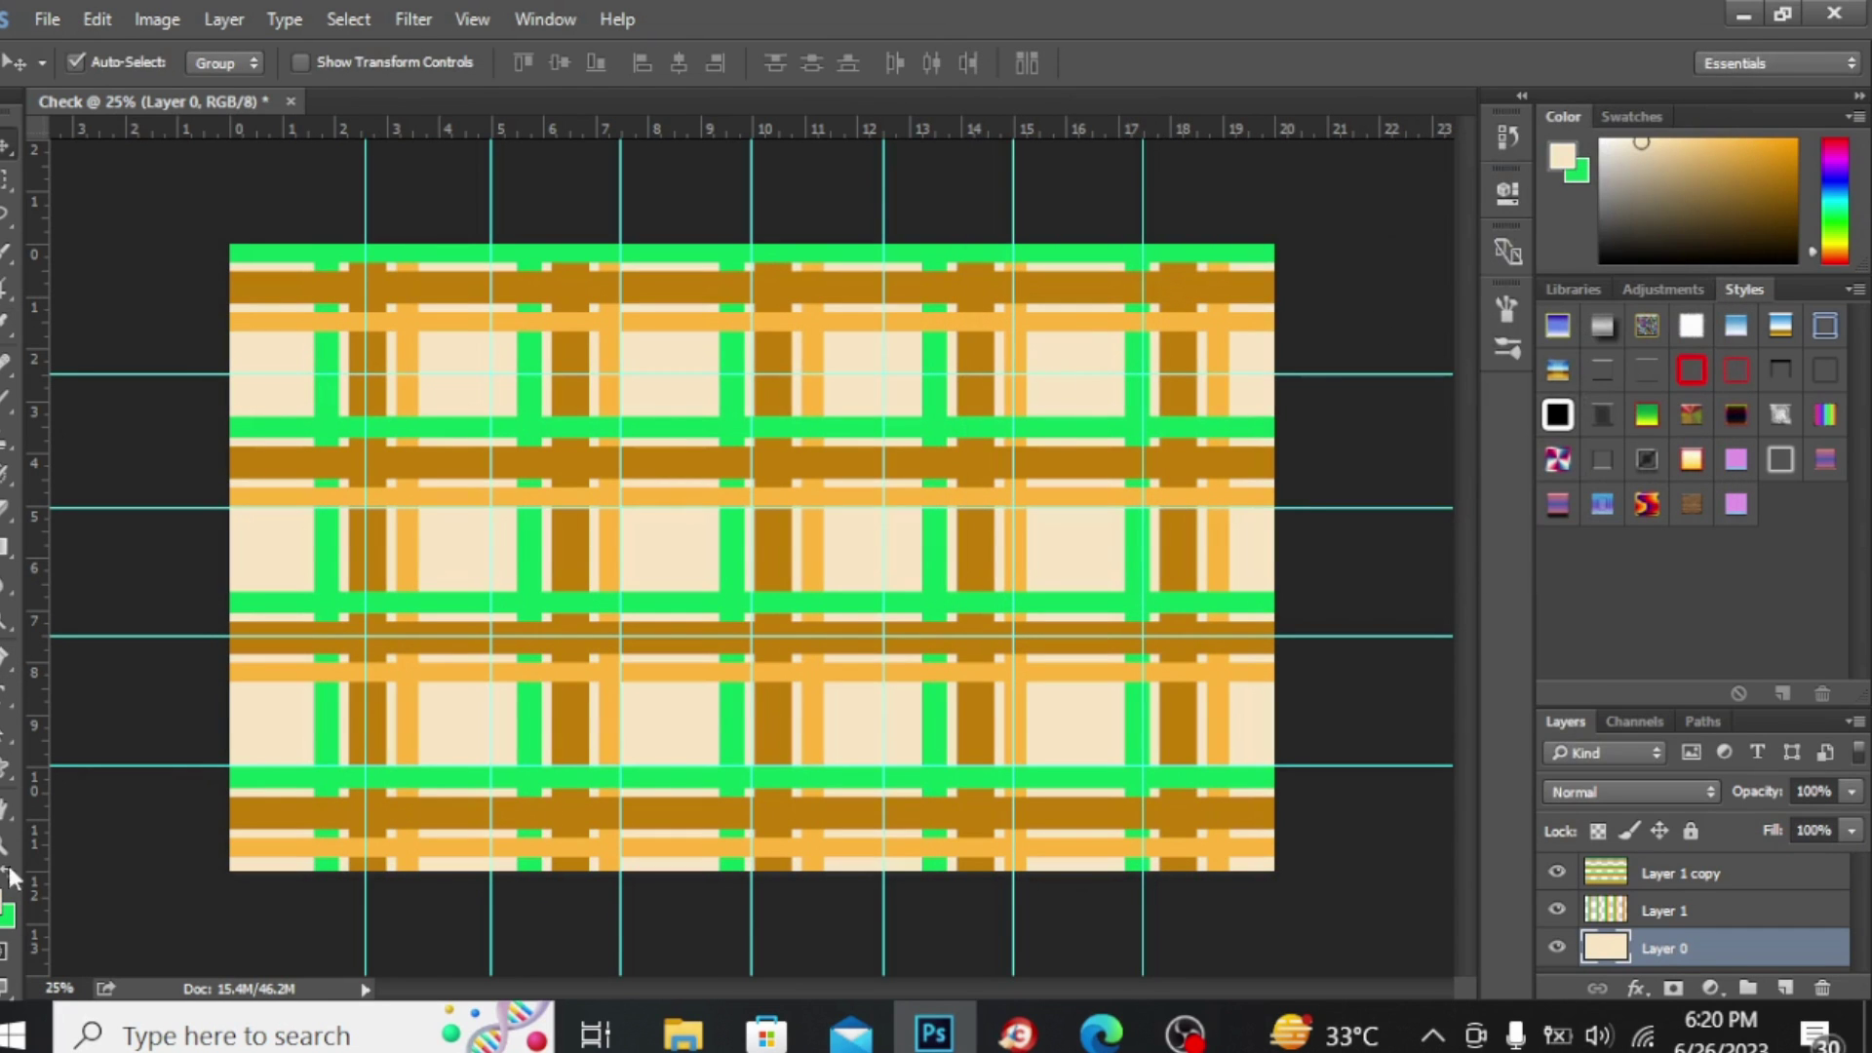
Sample the light orange of the stripes, lighten it to #fde9c6, and refill the background layer with it.
left_click(8, 325)
left_click(331, 322)
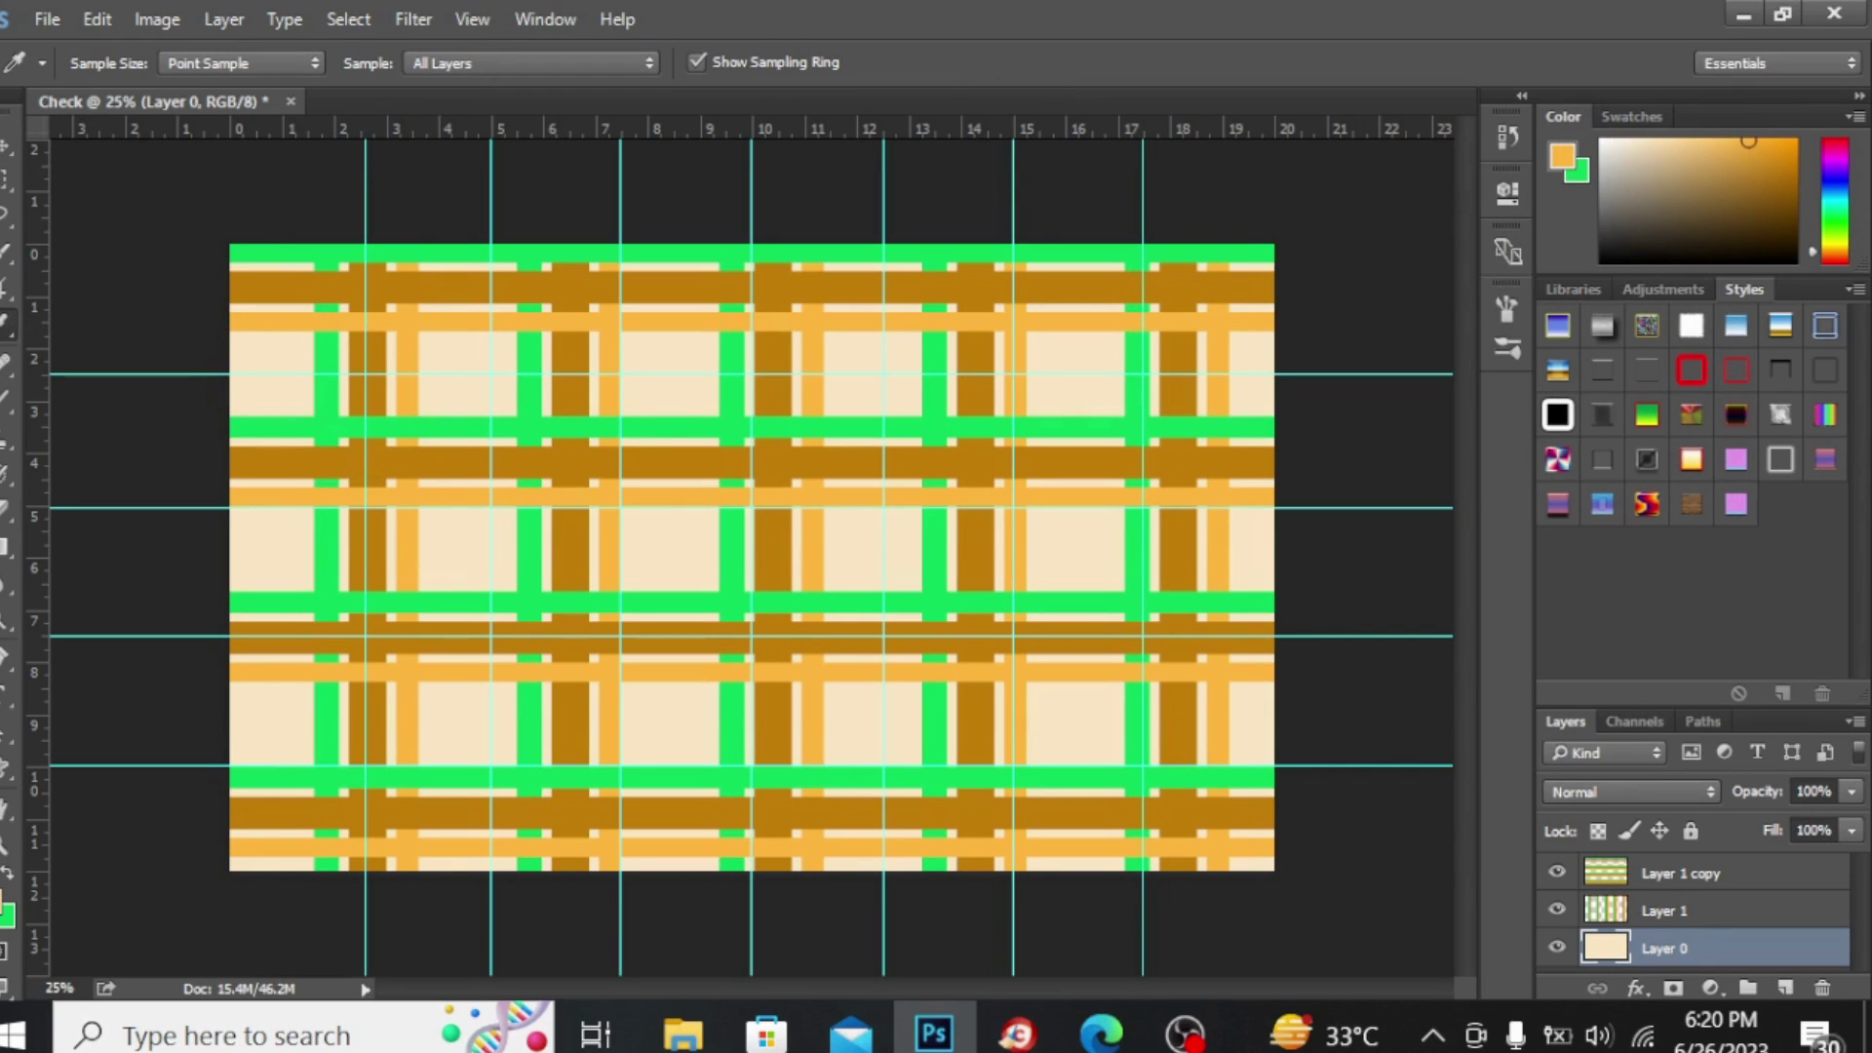
left_click(2, 898)
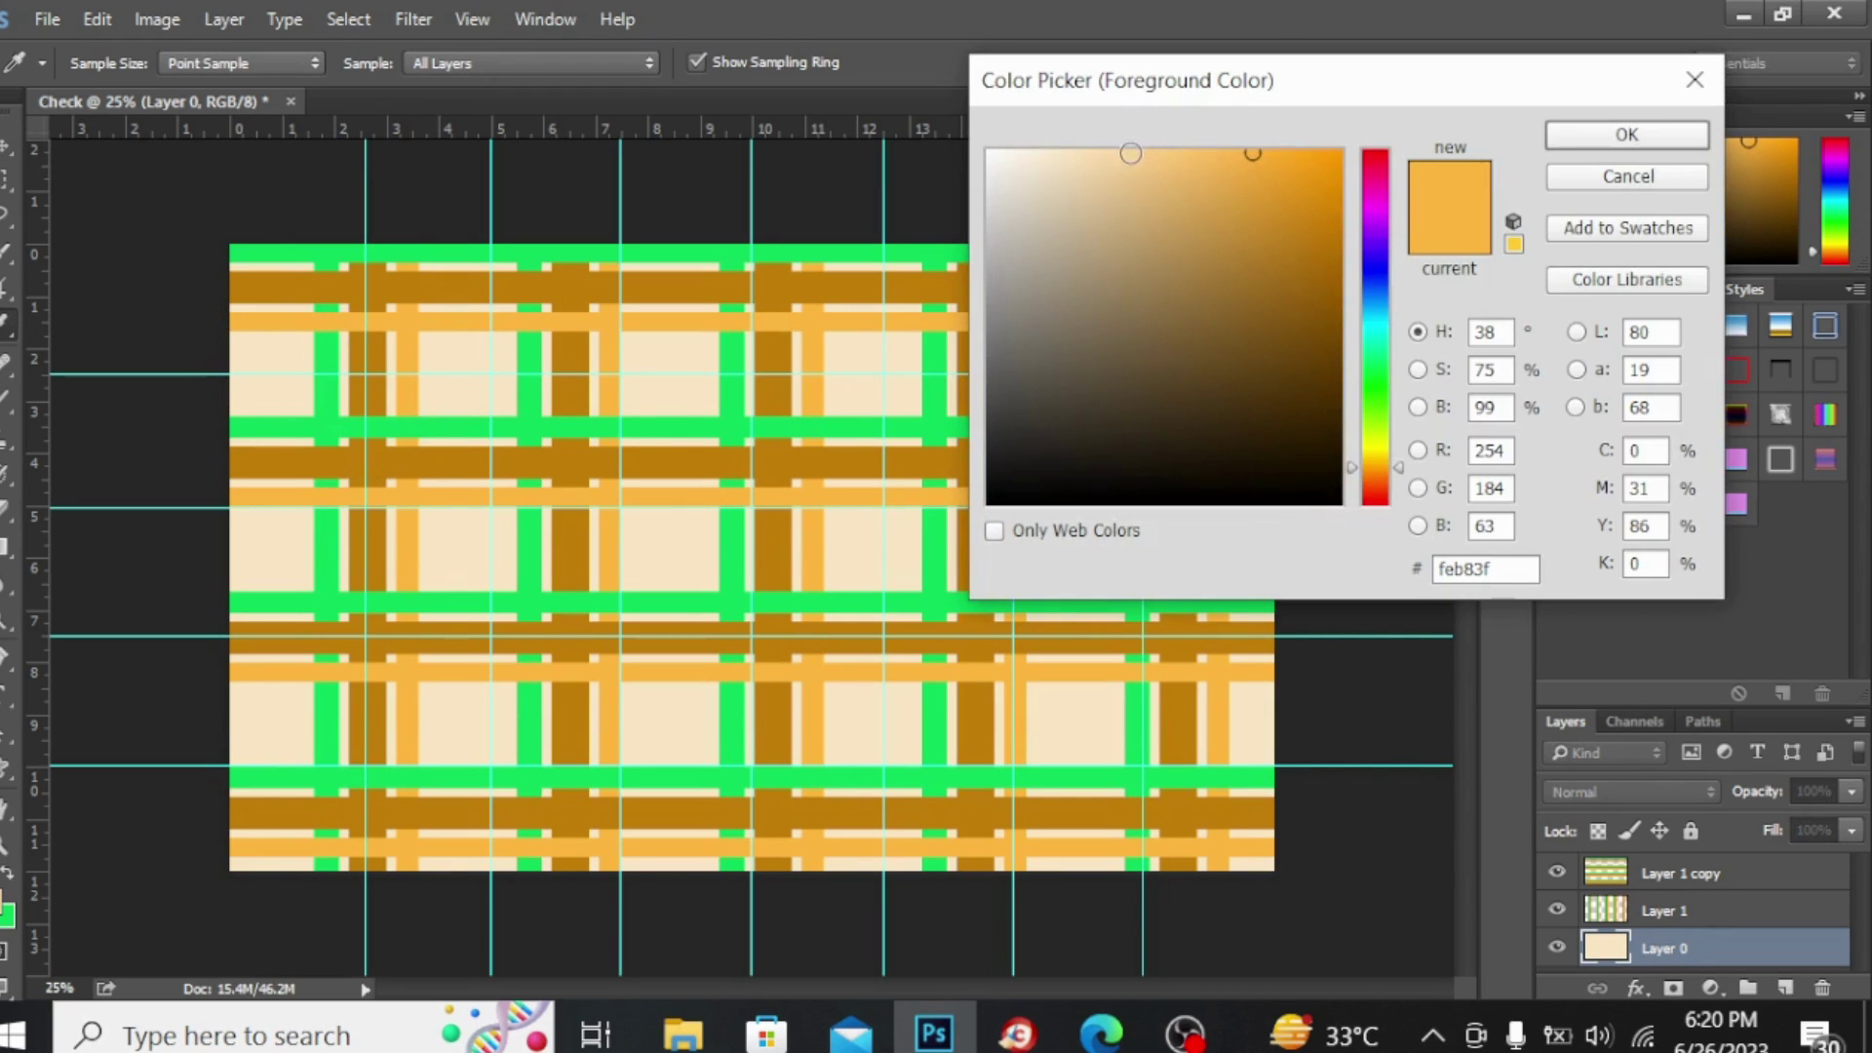
left_click(1116, 153)
left_click_drag(1116, 153, 1063, 153)
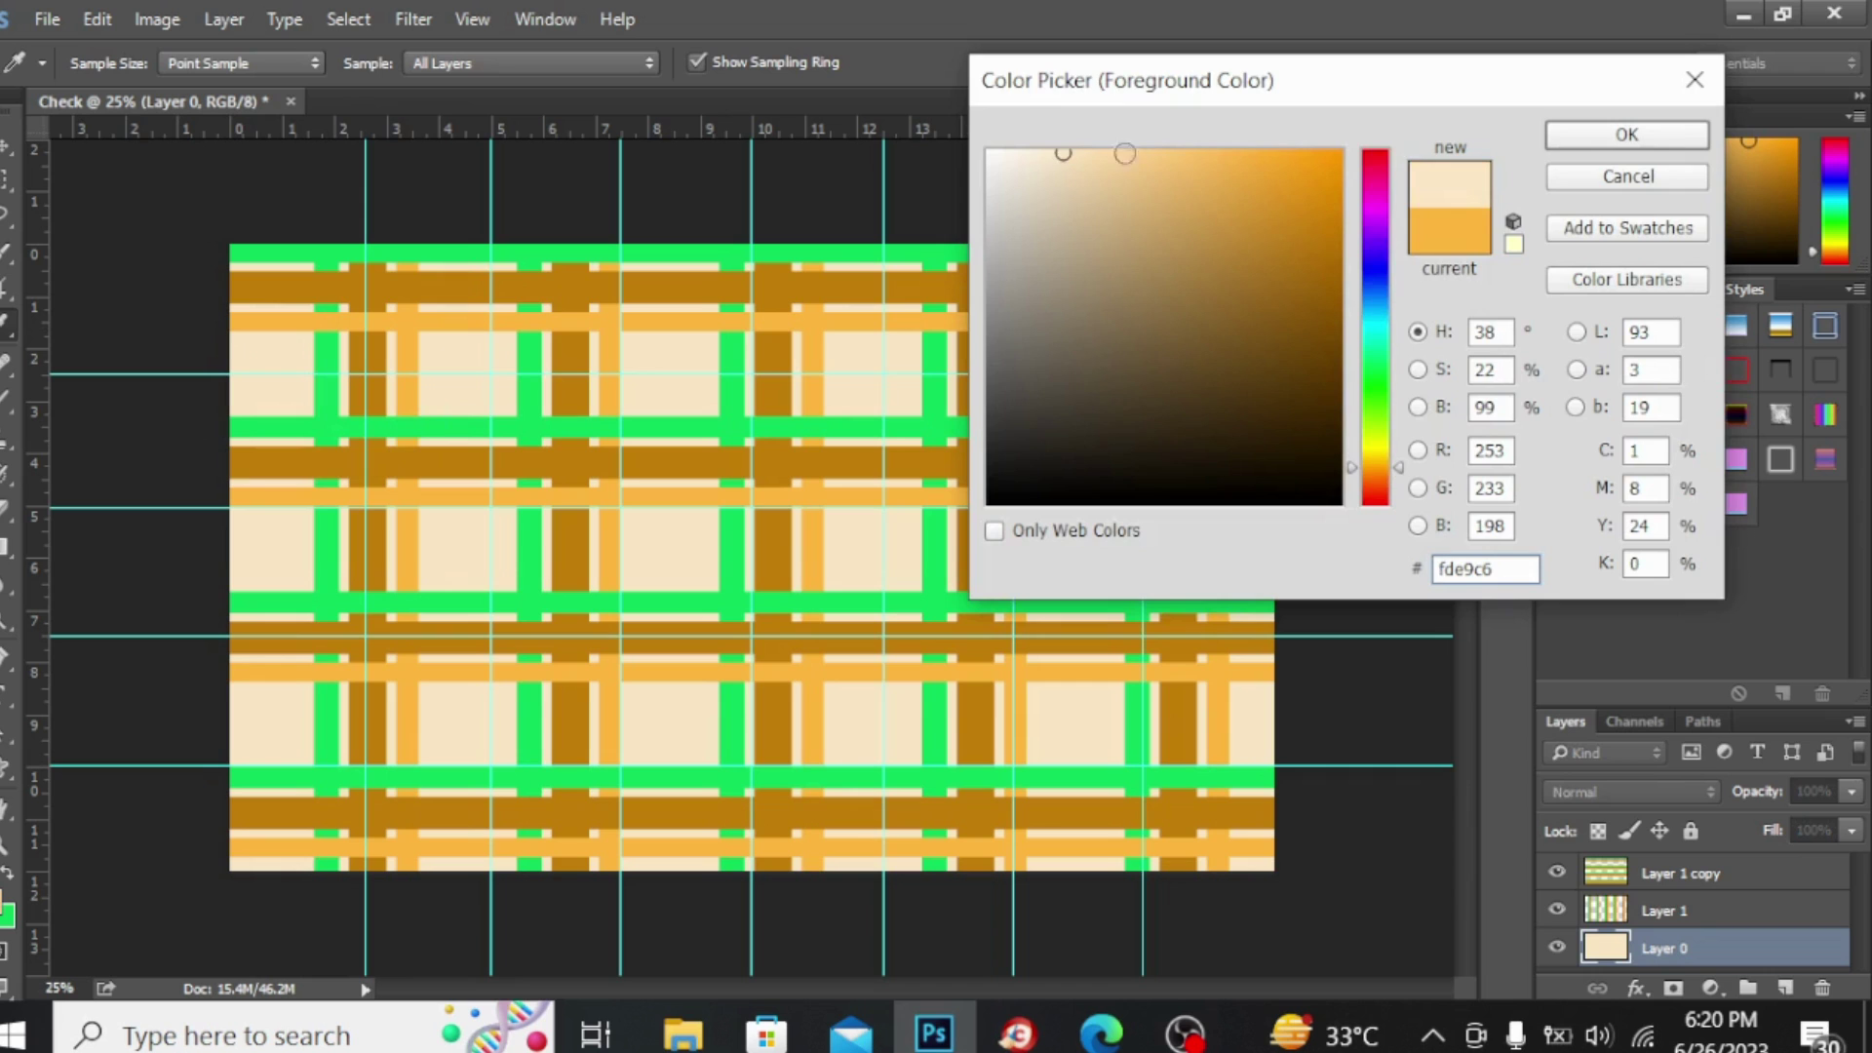
left_click(1673, 131)
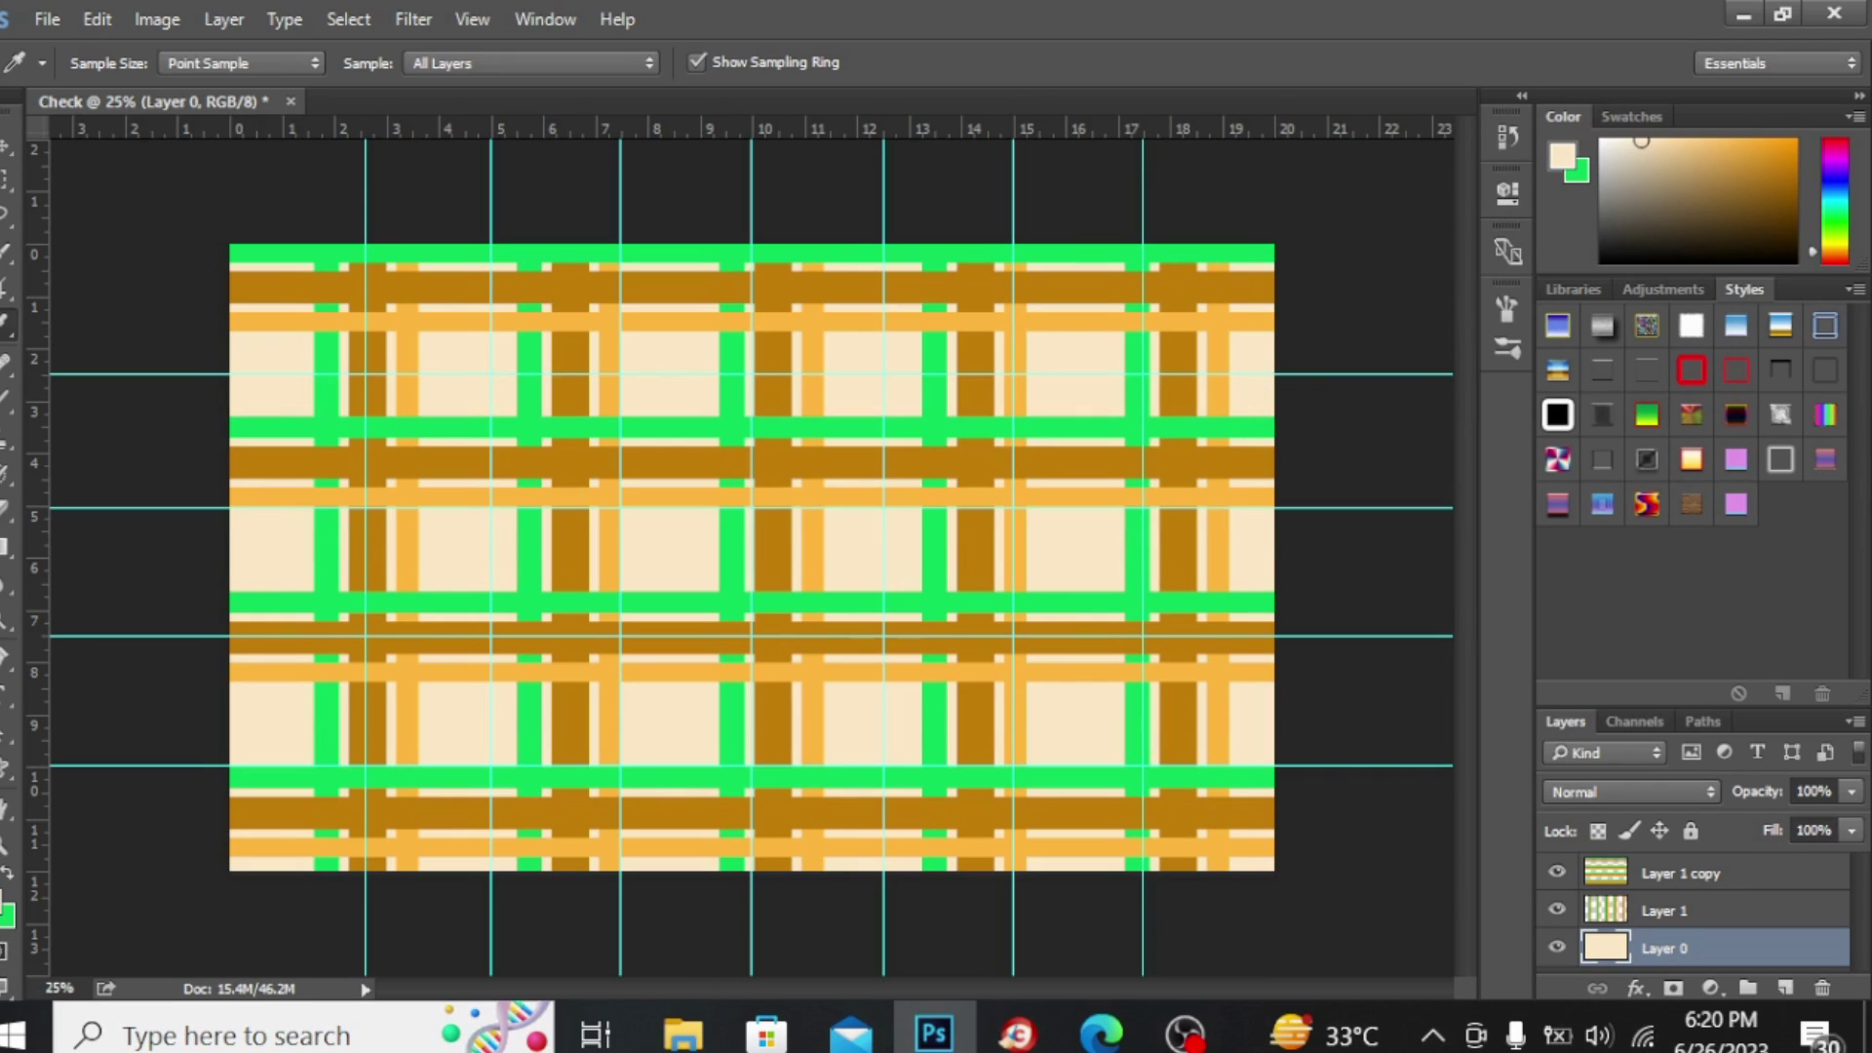
Set the foreground color to off-white #f8f2e7 and fill the background layer with it.
left_click(1, 902)
left_click(1011, 160)
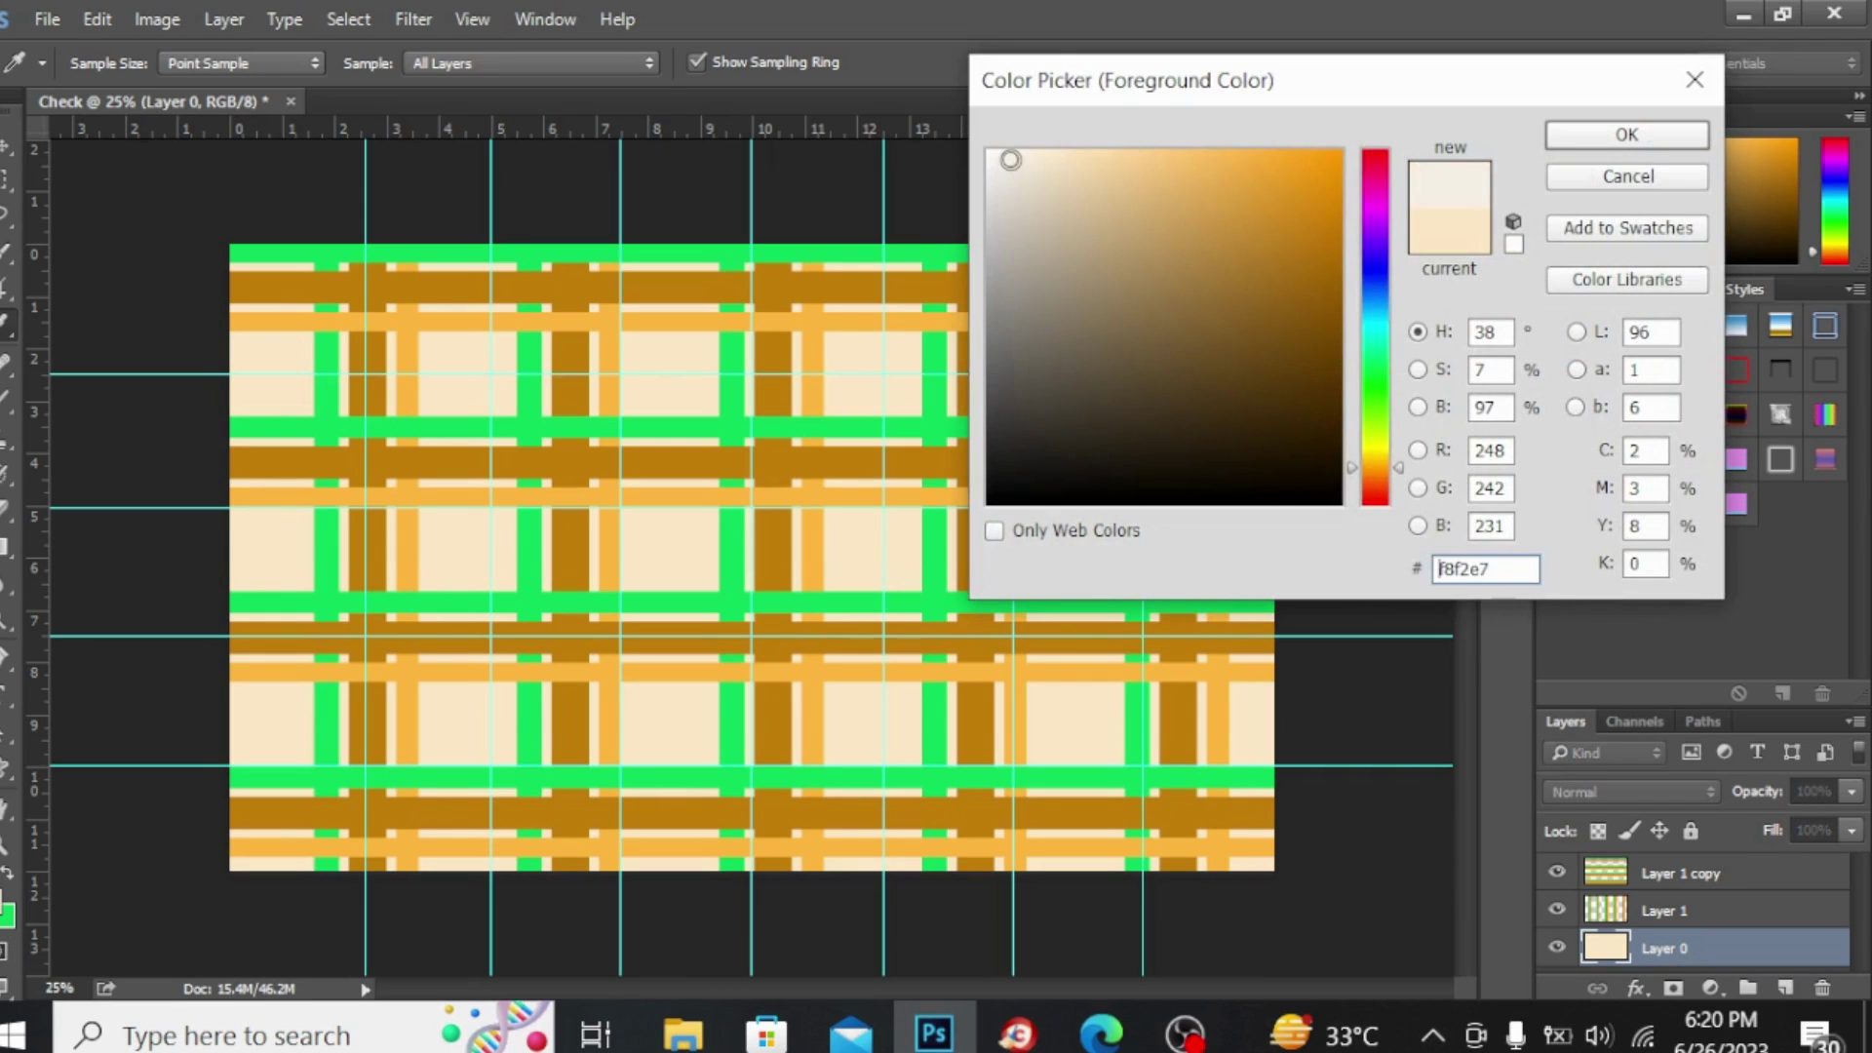
left_click(1621, 137)
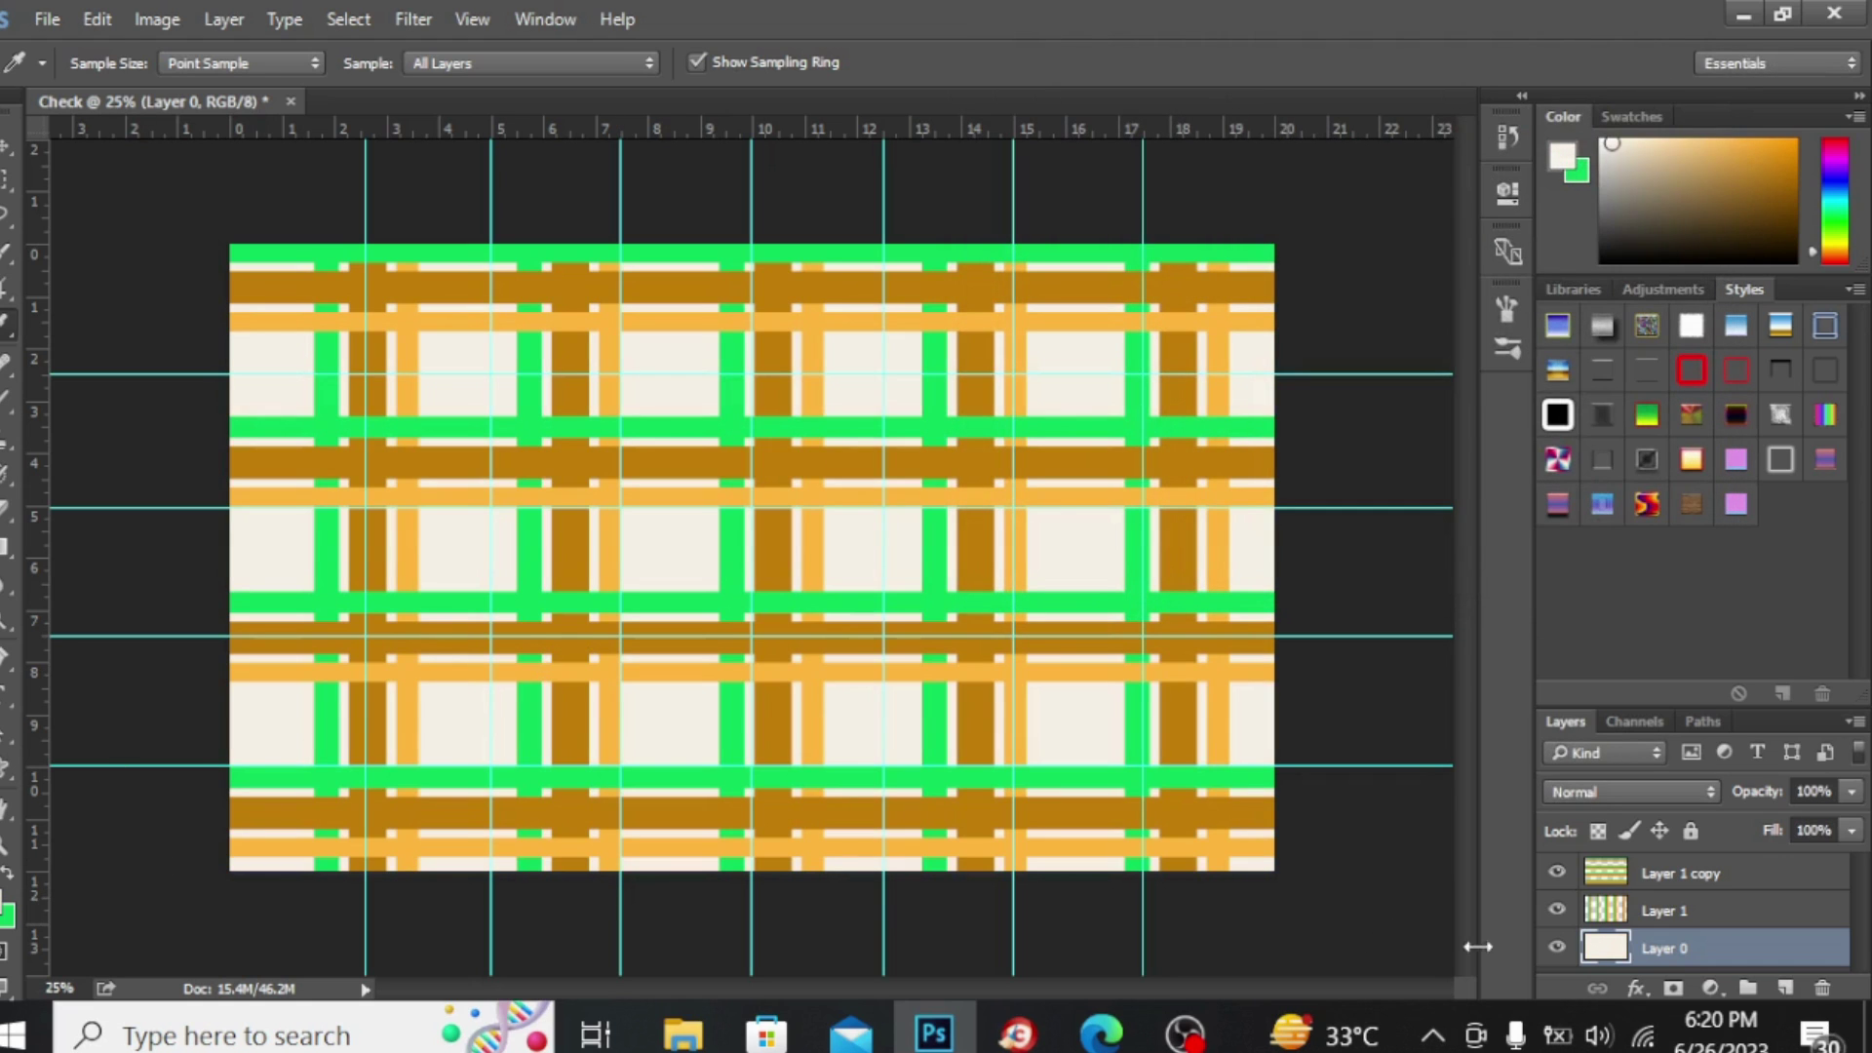
Set the horizontal stripes layer to 81% opacity and the Multiply blend mode.
left_click(1693, 914)
left_click(1698, 877)
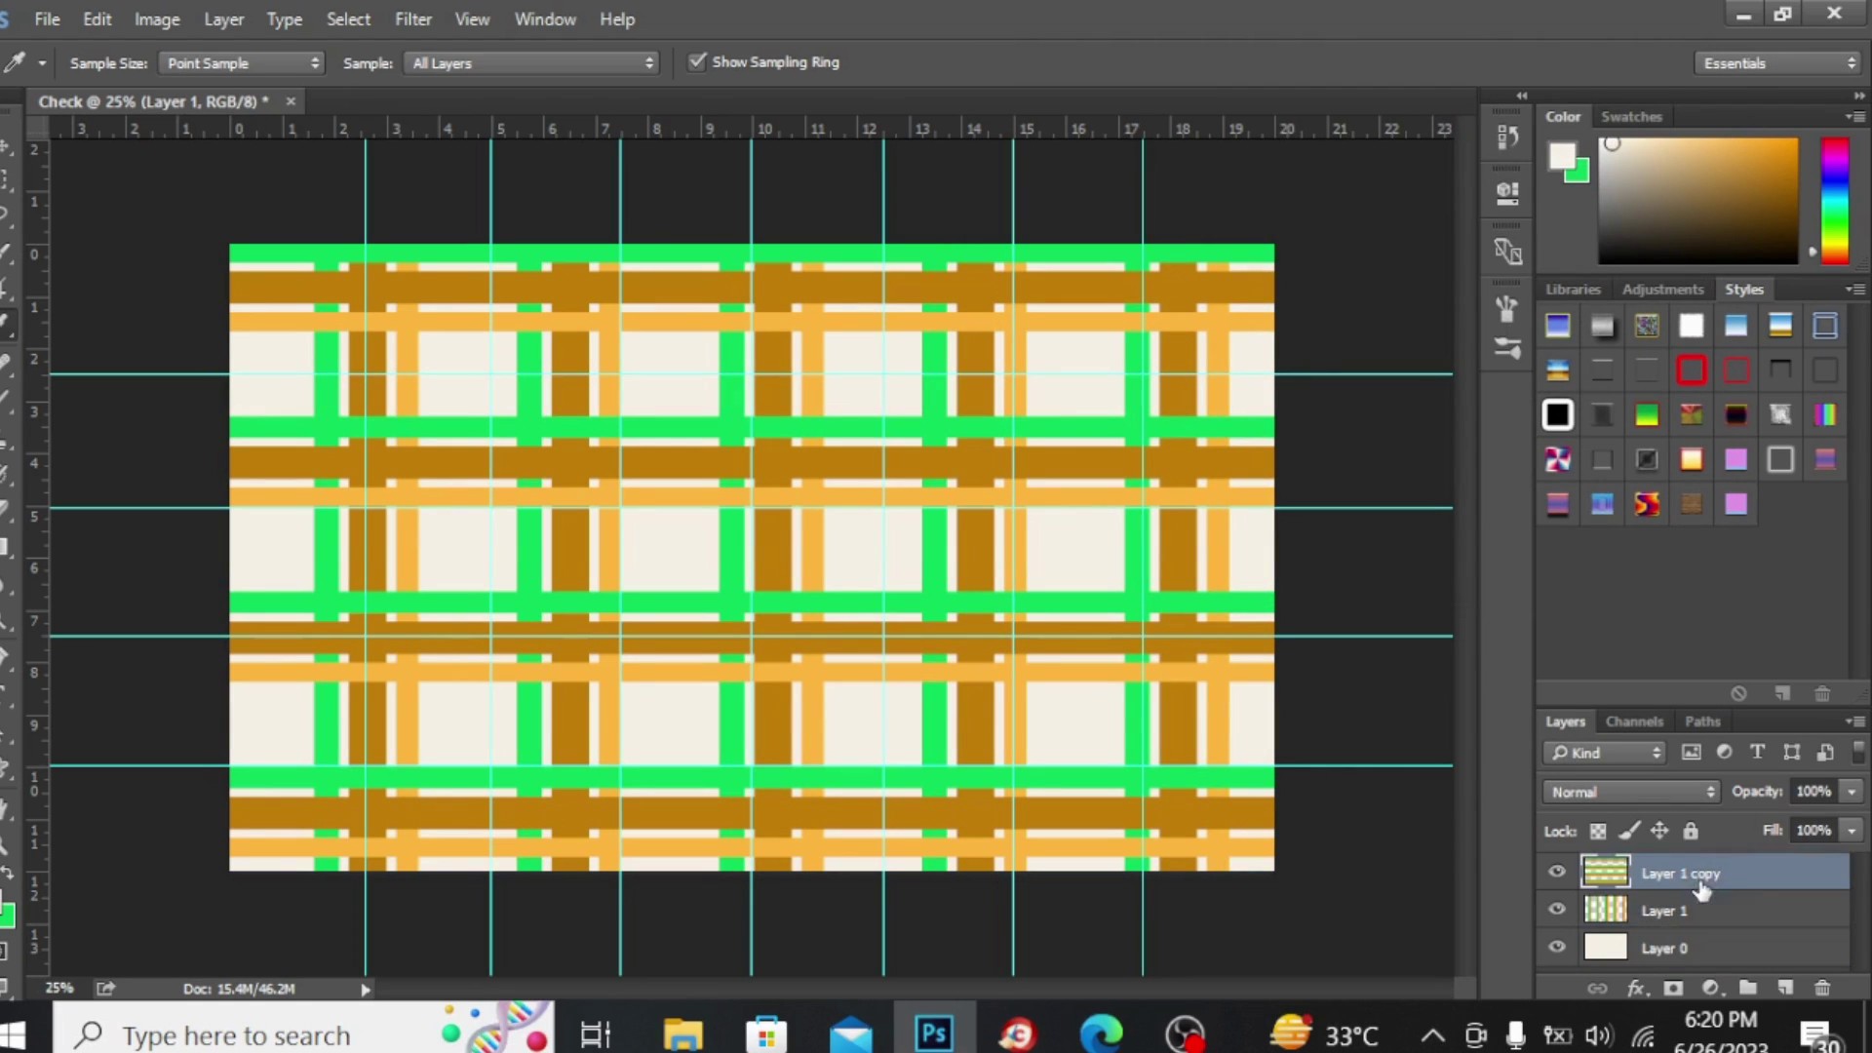
left_click(1849, 795)
left_click(1790, 823)
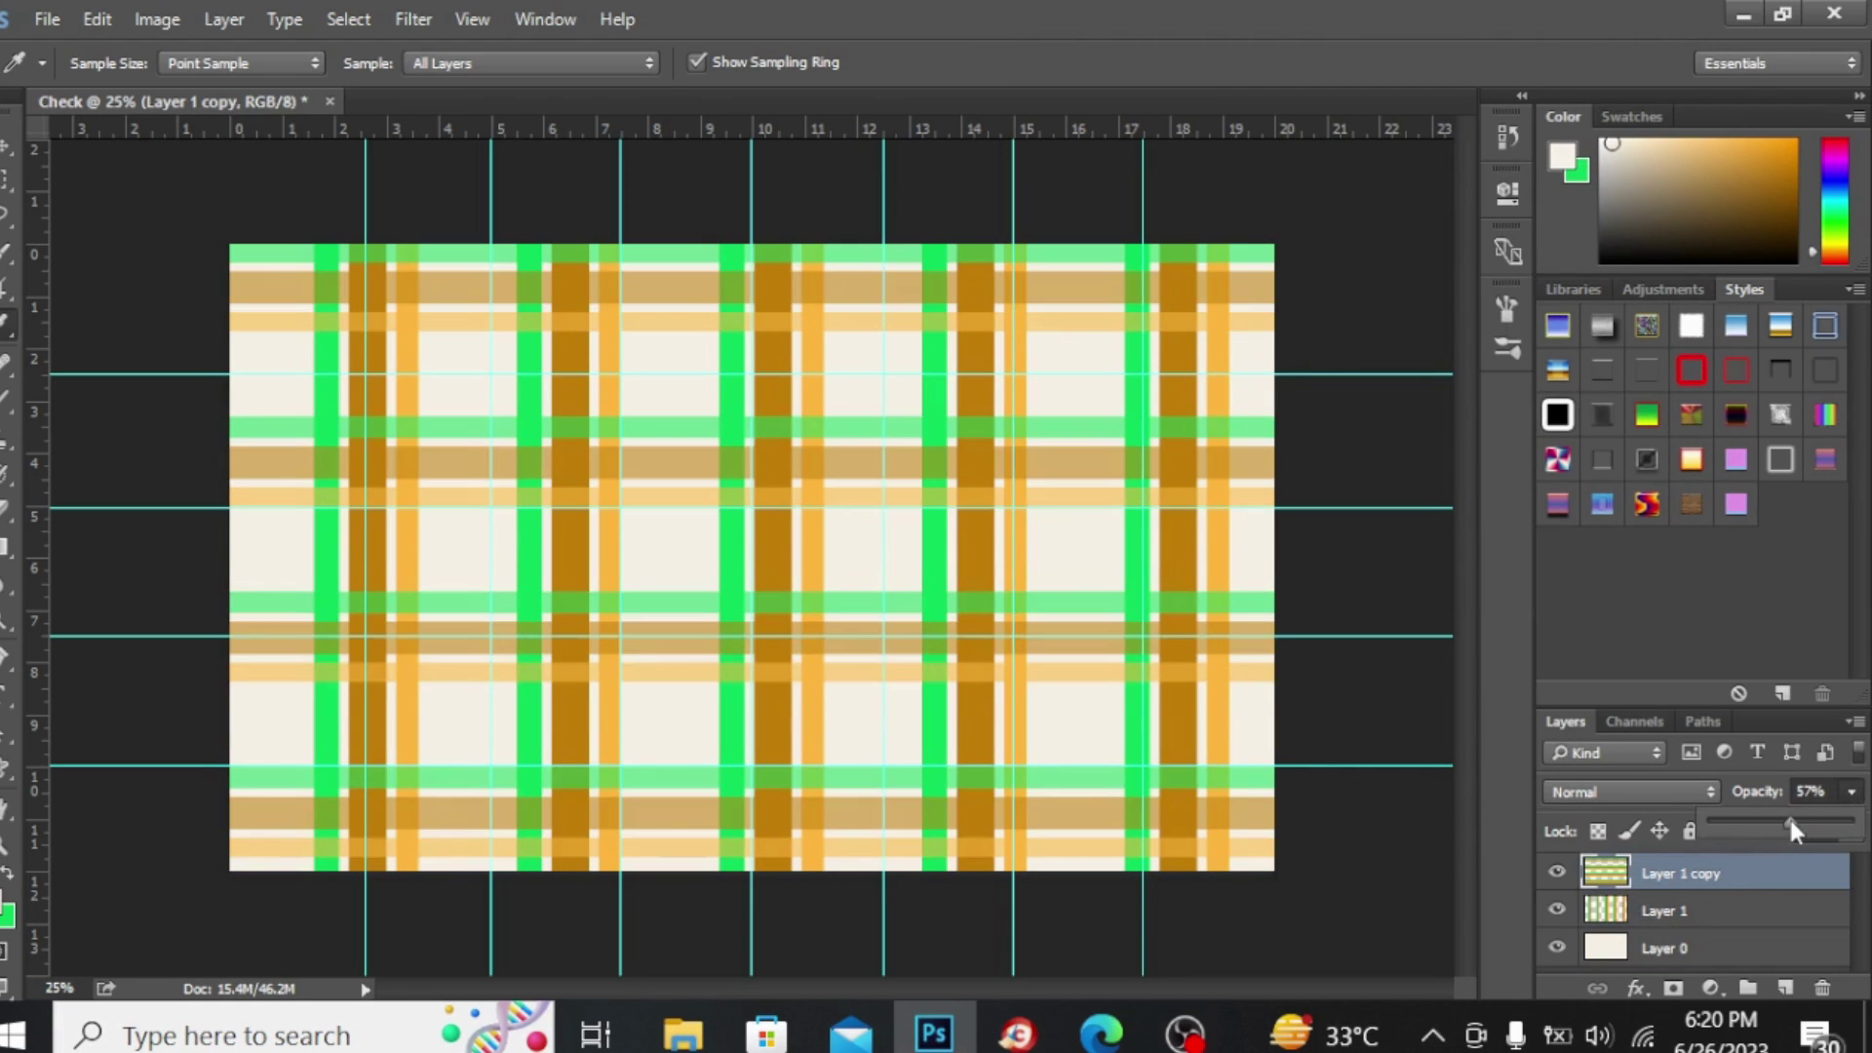
left_click_drag(1813, 828, 1826, 827)
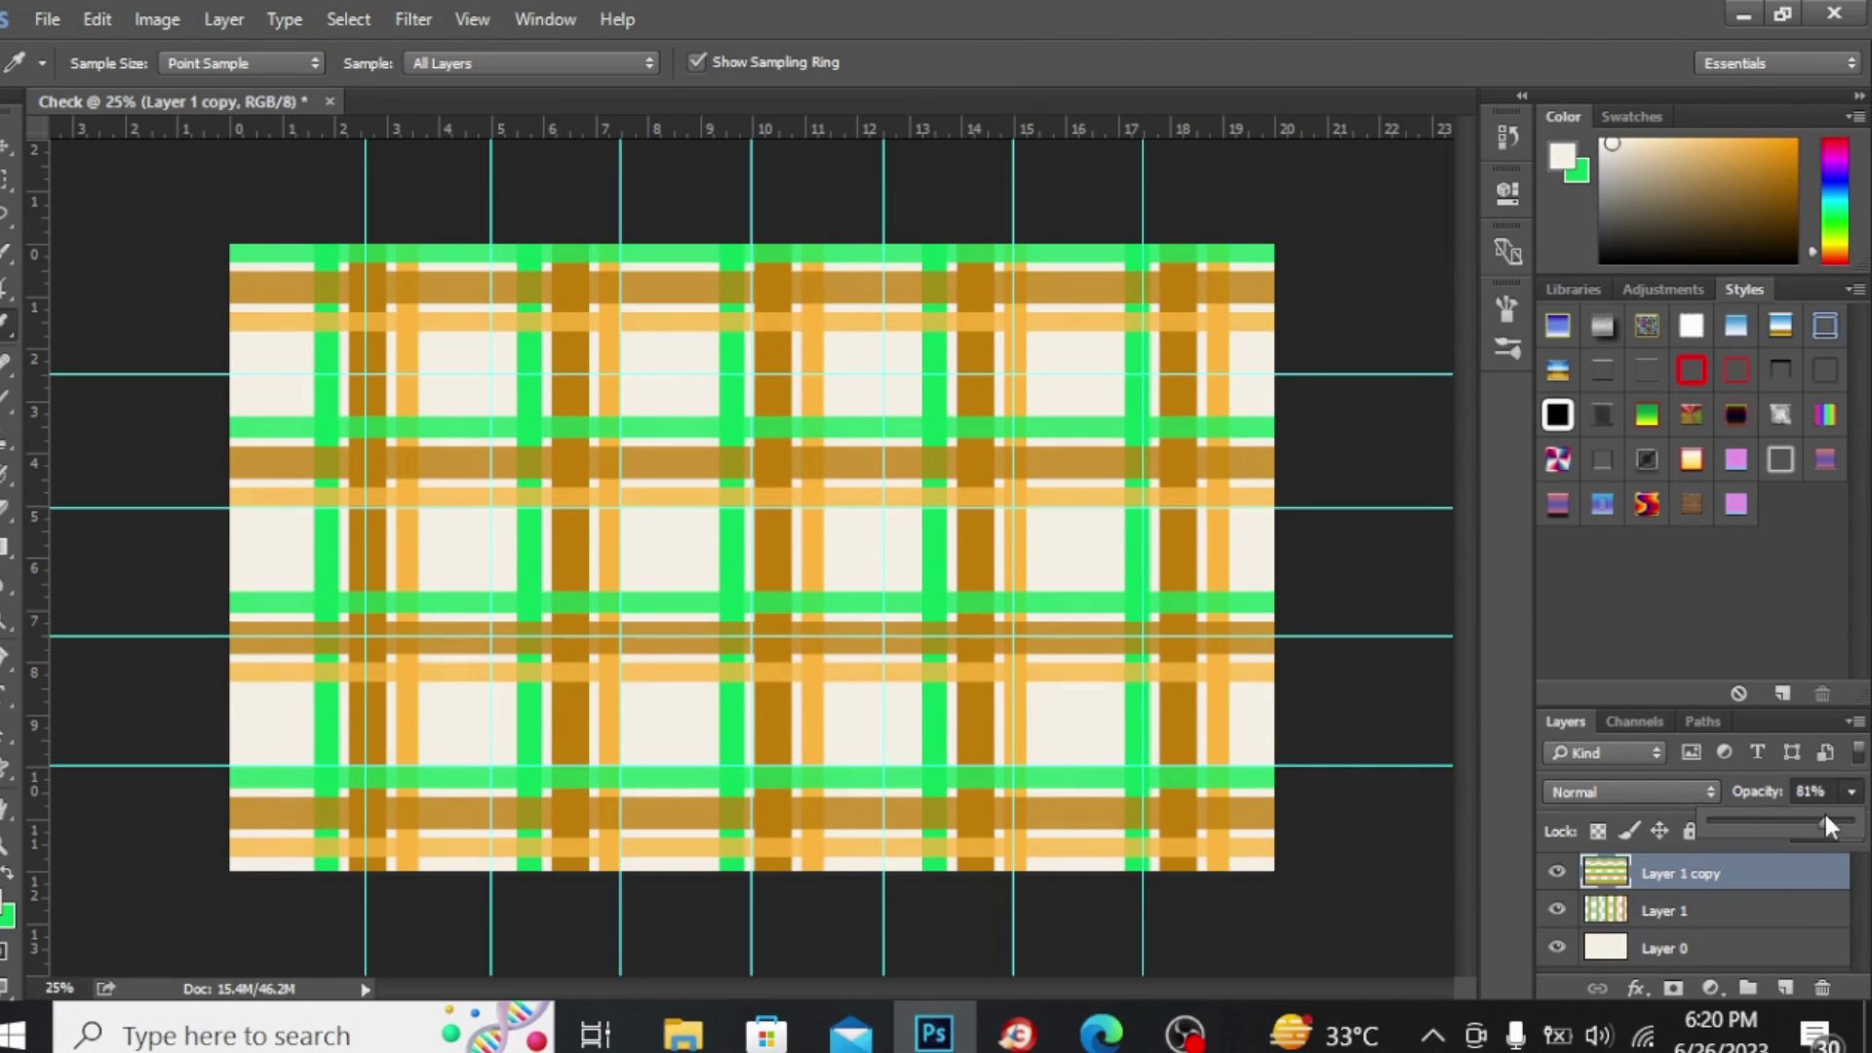
left_click(1711, 794)
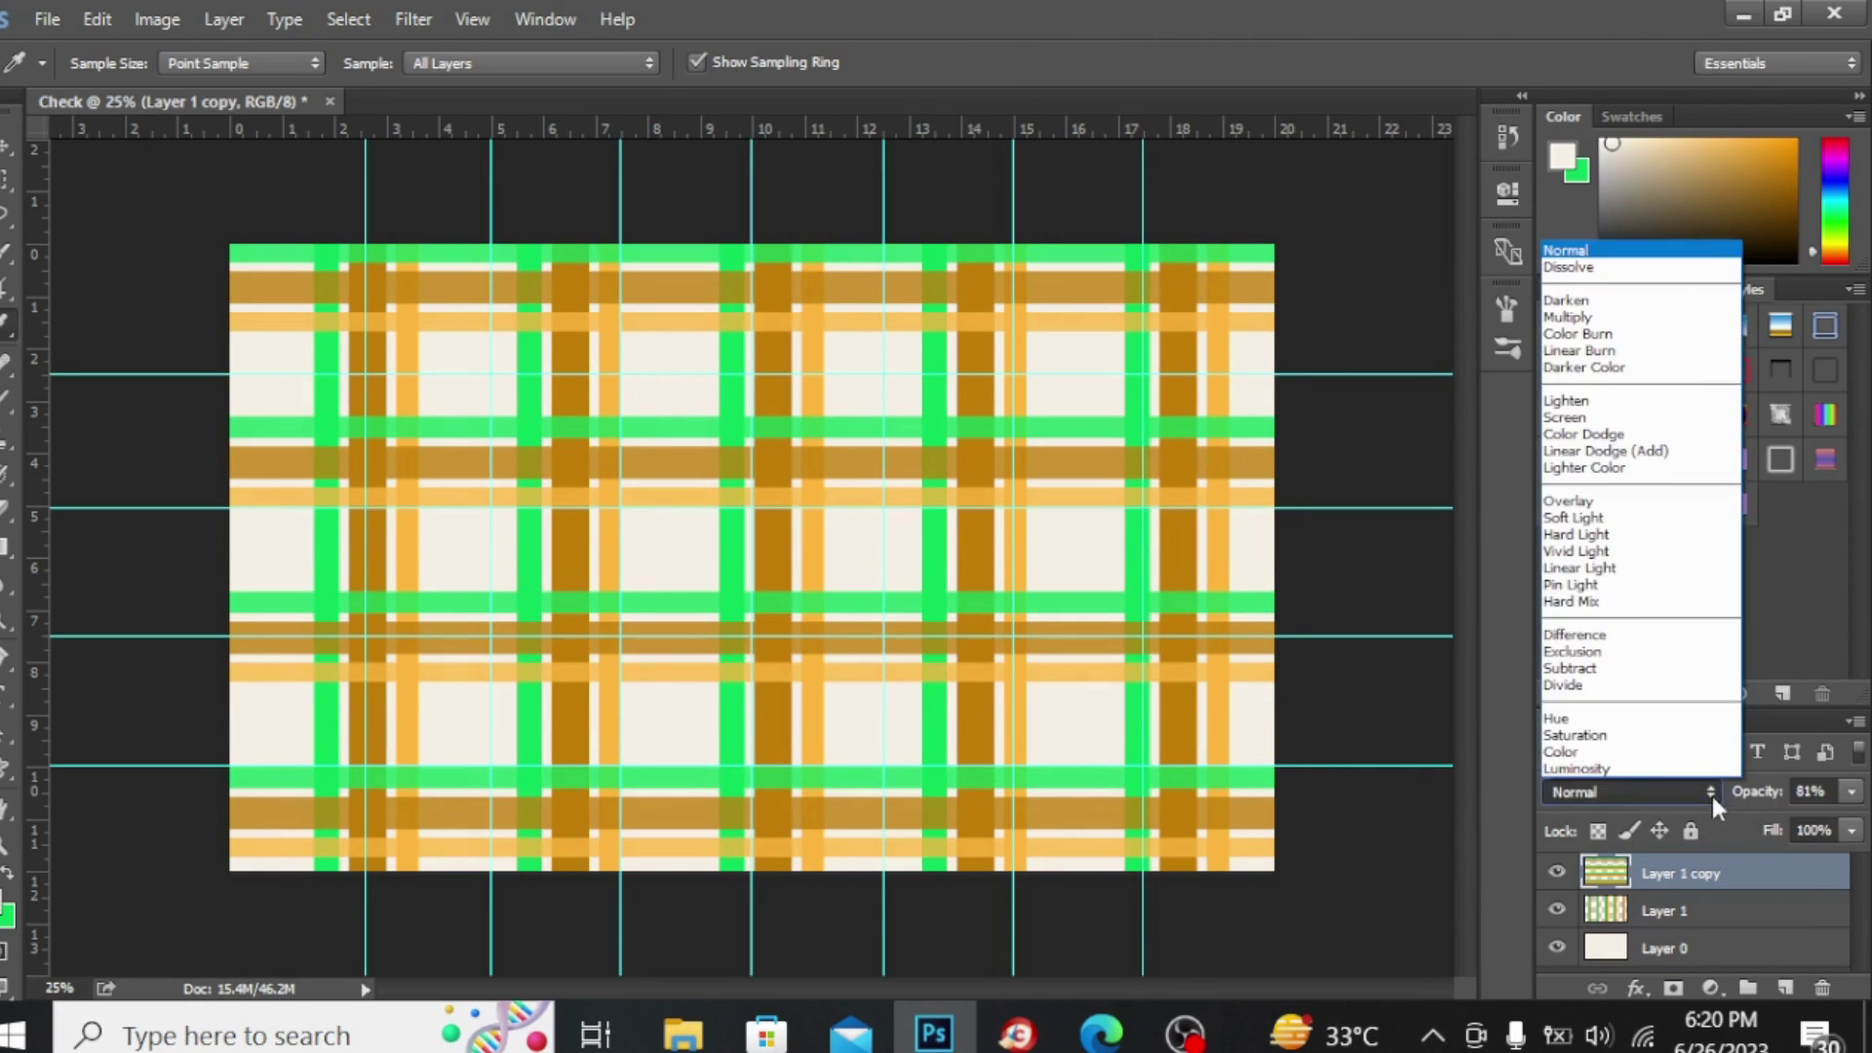
left_click(1627, 322)
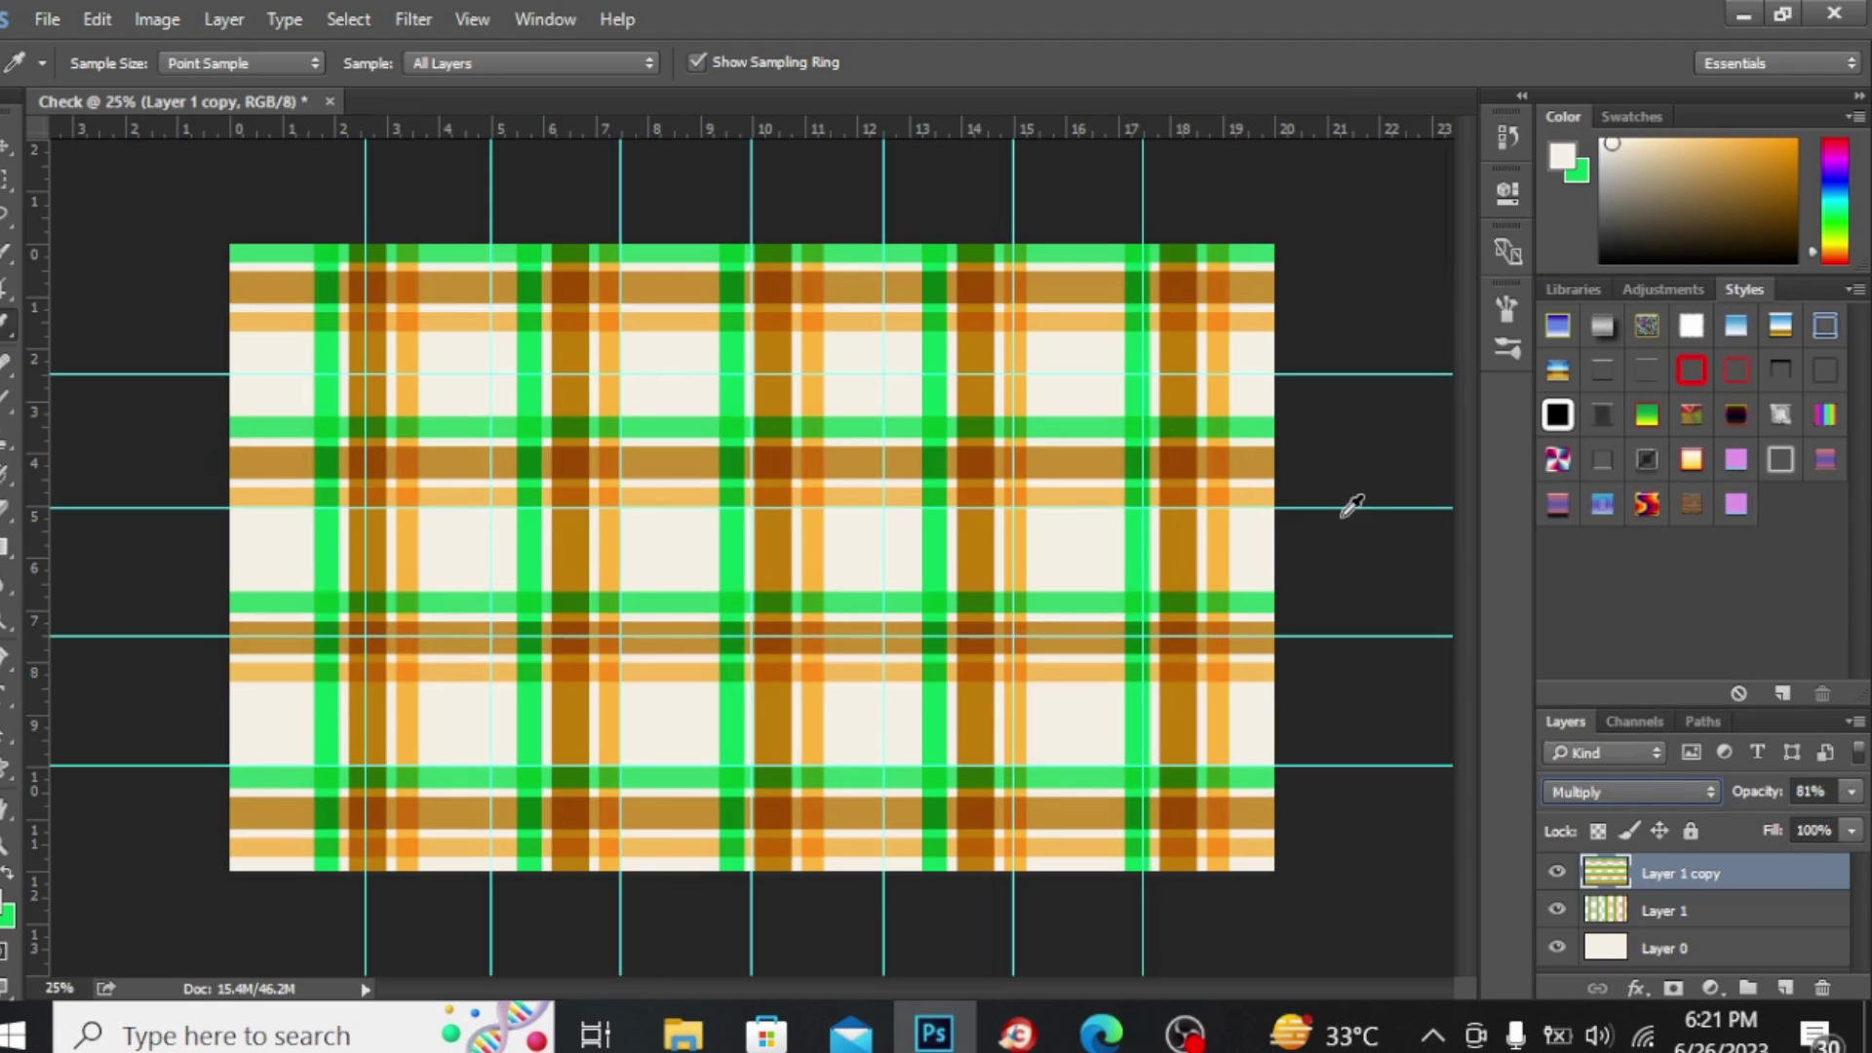